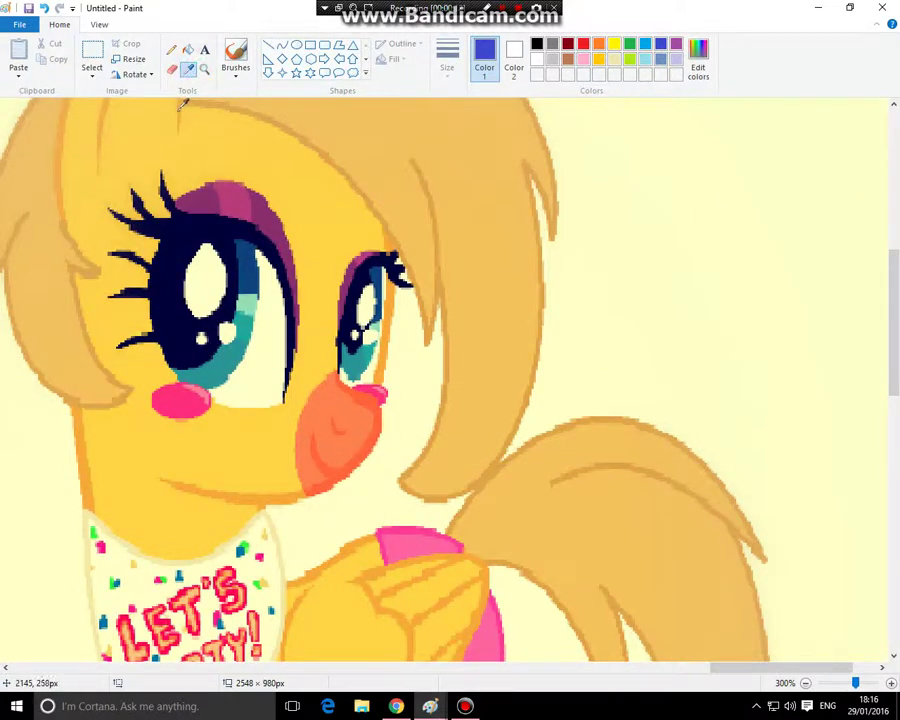
Sample the orange outline colour from the yellow reference pony and store it in the palette as a custom colour
{"action": "left_click", "coordinate": [384, 340]}
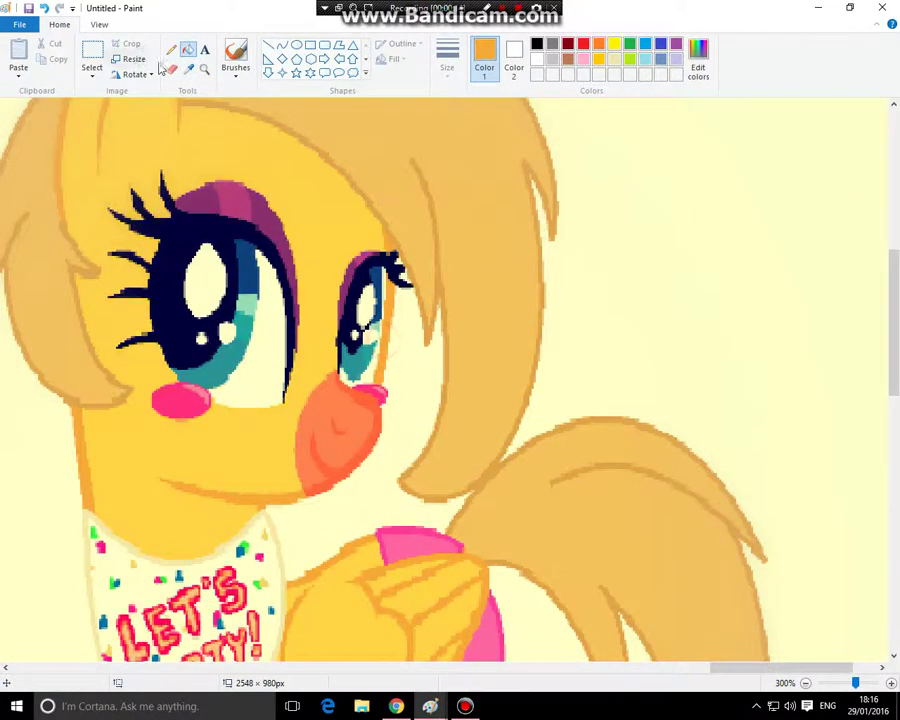
{"action": "left_click", "coordinate": [204, 74]}
{"action": "right_click", "coordinate": [171, 241]}
{"action": "right_click", "coordinate": [171, 241]}
{"action": "right_click", "coordinate": [173, 243]}
{"action": "left_click", "coordinate": [200, 252]}
{"action": "left_click", "coordinate": [386, 382]}
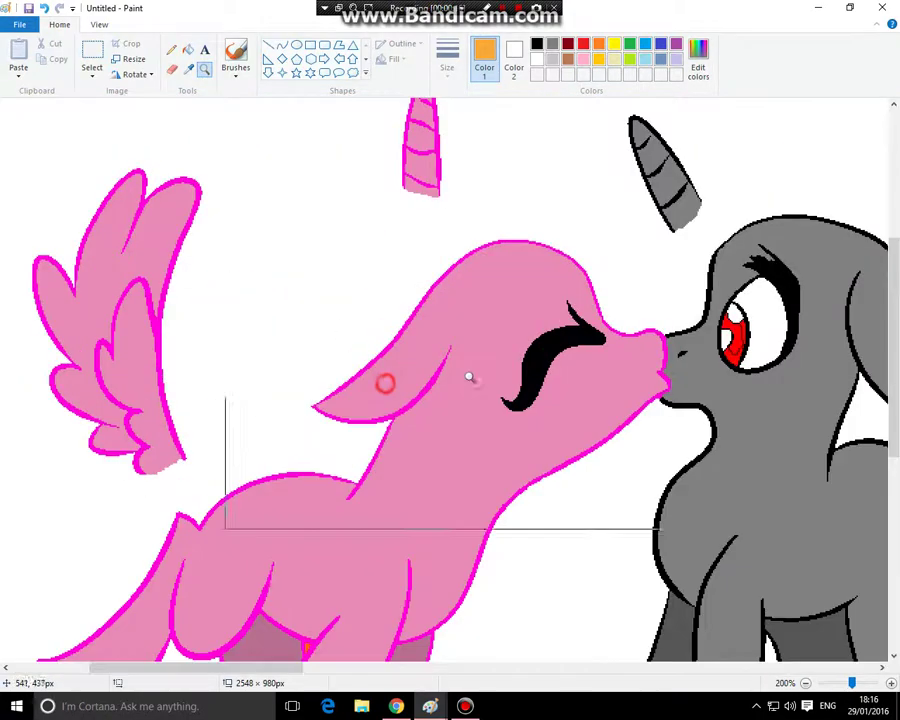
{"action": "left_click", "coordinate": [405, 359]}
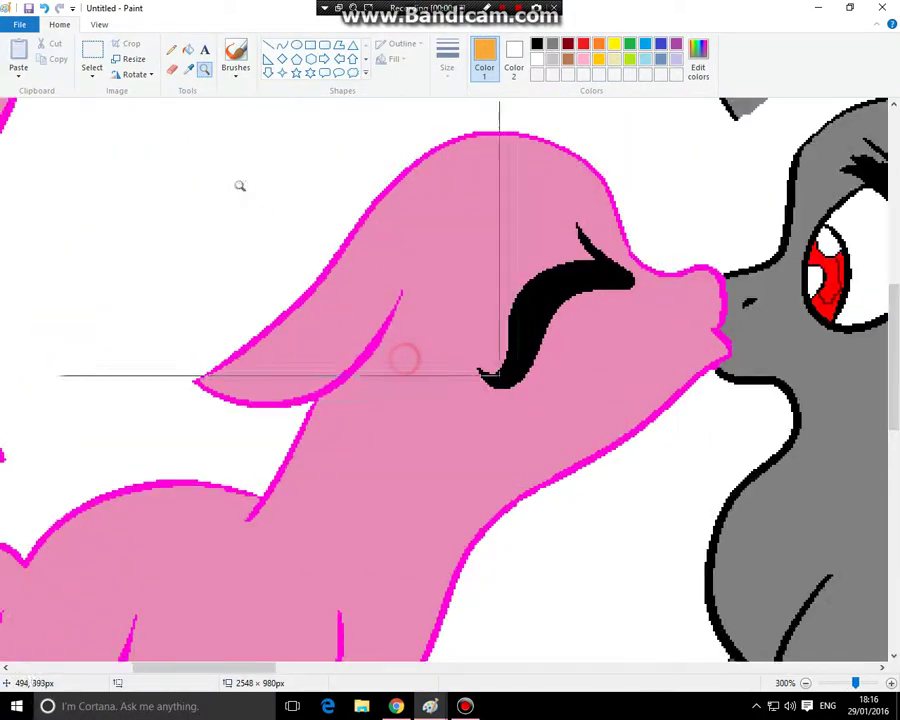
{"action": "left_click", "coordinate": [698, 60]}
{"action": "left_click", "coordinate": [318, 447]}
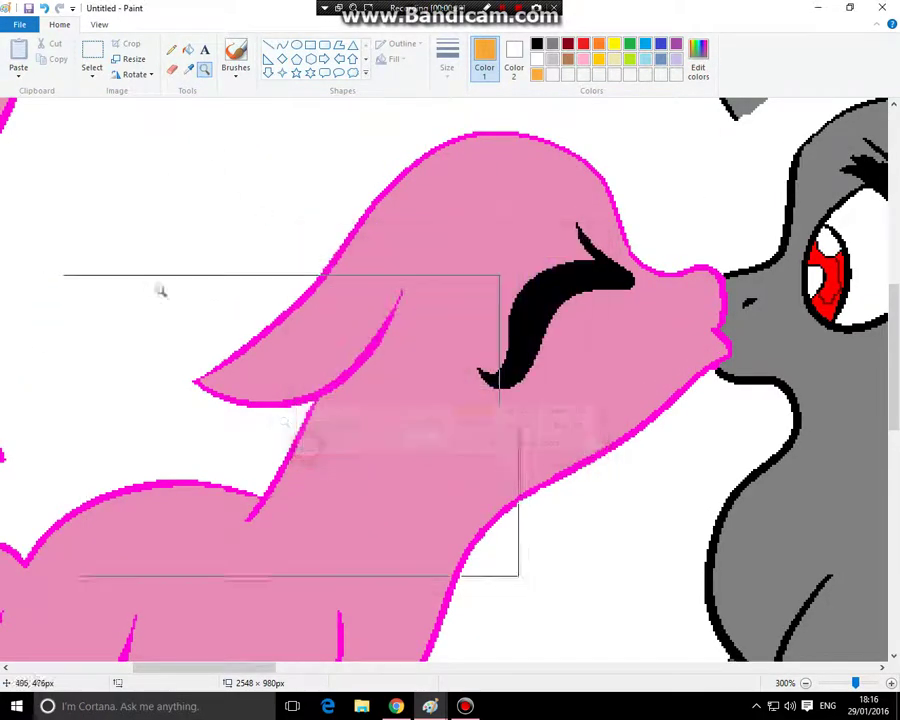
Set the pink pony's magenta outline as Color 1 and the stored orange as Color 2, with the eraser at its largest size
{"action": "left_click", "coordinate": [189, 69]}
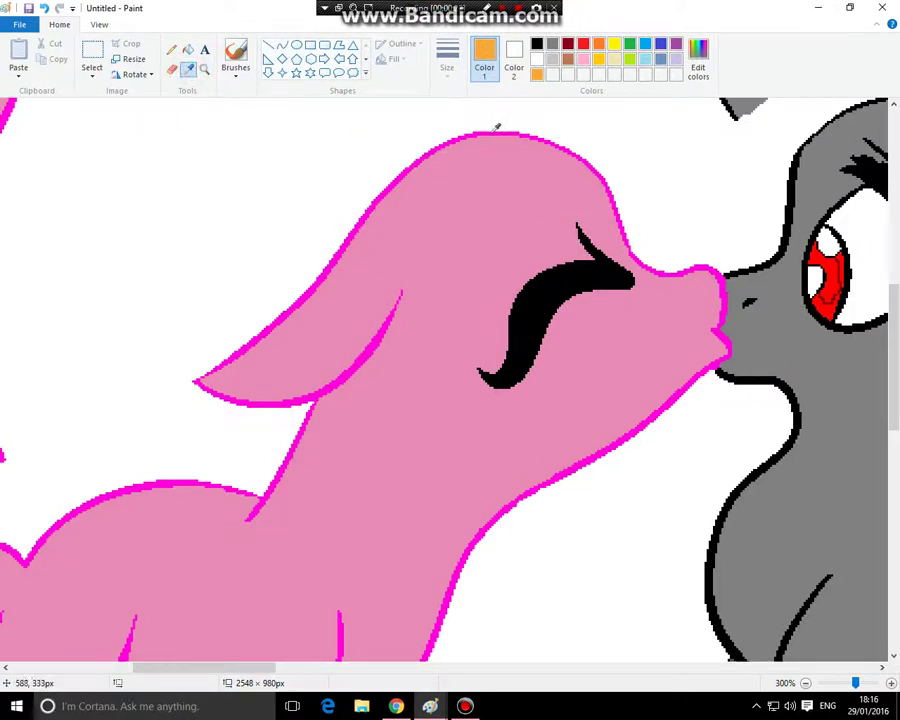
{"action": "left_click", "coordinate": [495, 131]}
{"action": "left_click", "coordinate": [536, 78]}
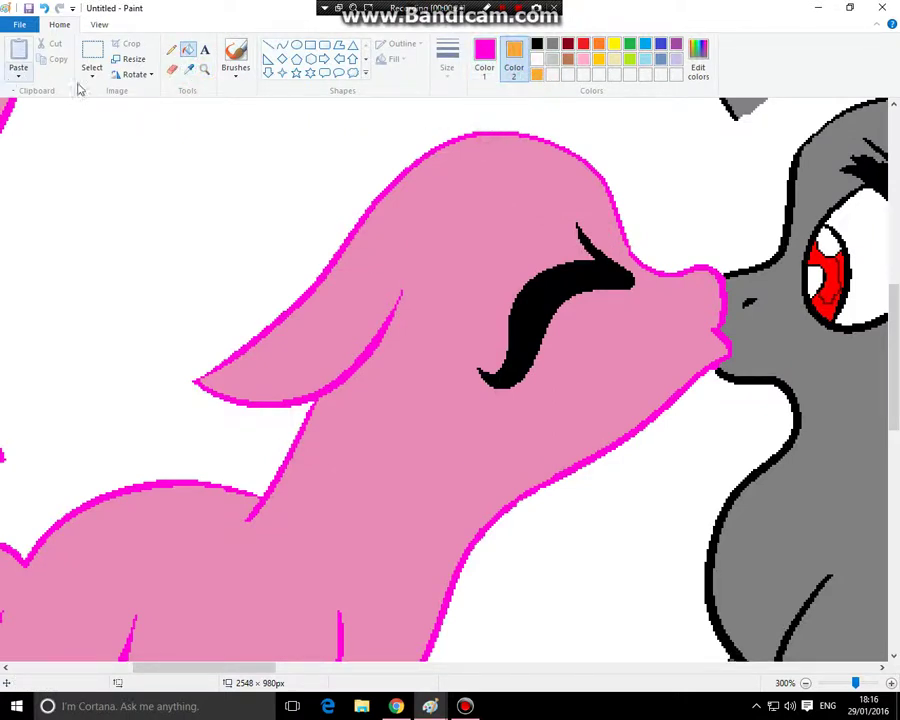
{"action": "left_click", "coordinate": [177, 69]}
{"action": "left_click", "coordinate": [447, 74]}
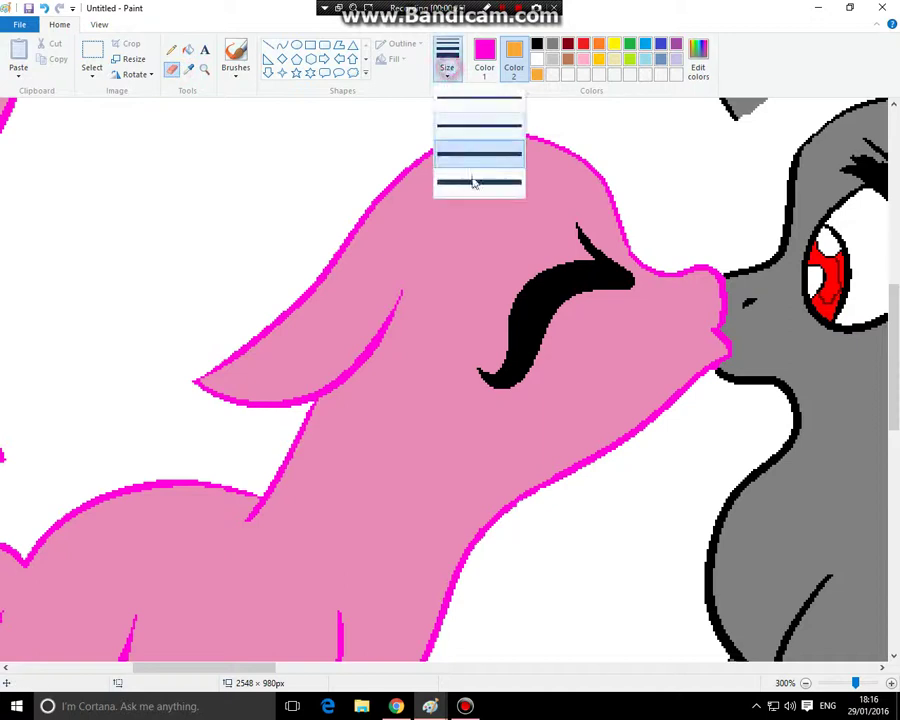
{"action": "left_click", "coordinate": [473, 186]}
Replace the magenta outline with orange along the pink pony's head, muzzle, ear, neck and upper back using the colour-replacing eraser
{"action": "mouse_move", "coordinate": [441, 150]}
{"action": "left_mouse_down"}
{"action": "mouse_move", "coordinate": [504, 140]}
{"action": "mouse_move", "coordinate": [372, 200]}
{"action": "mouse_move", "coordinate": [621, 186]}
{"action": "mouse_move", "coordinate": [689, 263]}
{"action": "mouse_move", "coordinate": [735, 253]}
{"action": "mouse_move", "coordinate": [707, 251]}
{"action": "mouse_move", "coordinate": [711, 333]}
{"action": "mouse_move", "coordinate": [727, 319]}
{"action": "mouse_move", "coordinate": [635, 460]}
{"action": "mouse_move", "coordinate": [438, 517]}
{"action": "left_mouse_up"}
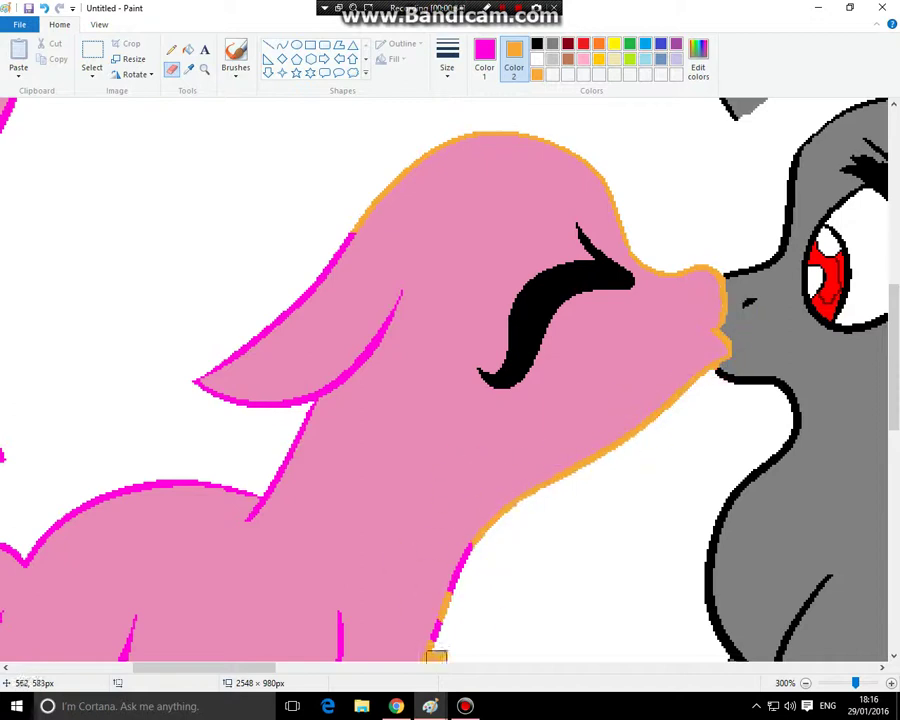
{"action": "mouse_move", "coordinate": [436, 656]}
{"action": "left_mouse_down"}
{"action": "mouse_move", "coordinate": [472, 619]}
{"action": "mouse_move", "coordinate": [459, 548]}
{"action": "left_mouse_up"}
{"action": "left_click_drag", "start_coordinate": [377, 383], "coordinate": [335, 302]}
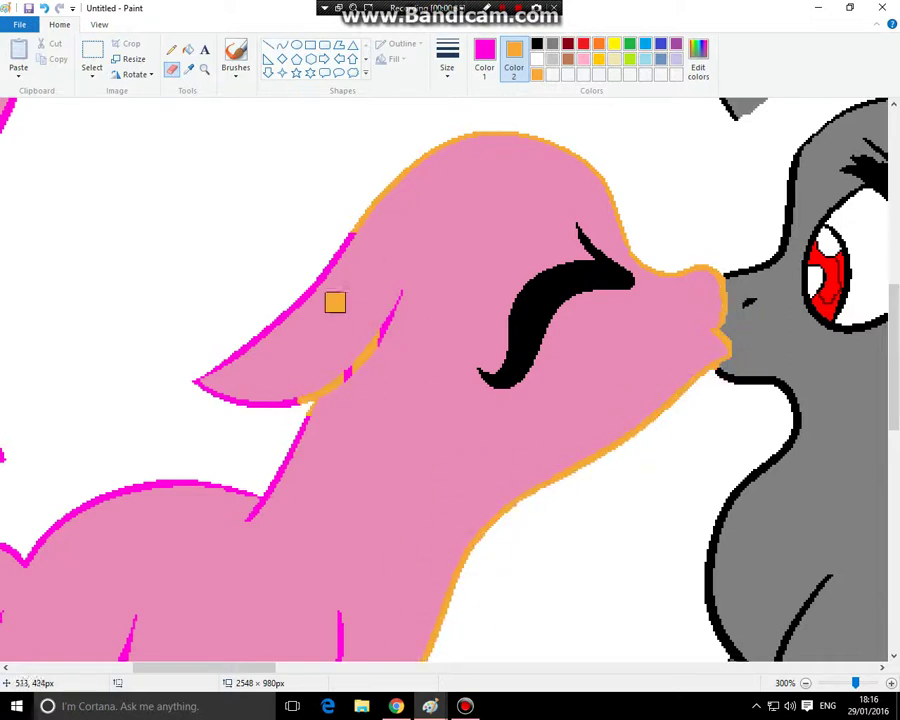
{"action": "mouse_move", "coordinate": [285, 406]}
{"action": "left_mouse_down"}
{"action": "mouse_move", "coordinate": [187, 384]}
{"action": "mouse_move", "coordinate": [310, 317]}
{"action": "mouse_move", "coordinate": [316, 290]}
{"action": "mouse_move", "coordinate": [339, 279]}
{"action": "mouse_move", "coordinate": [291, 272]}
{"action": "mouse_move", "coordinate": [287, 309]}
{"action": "mouse_move", "coordinate": [221, 426]}
{"action": "mouse_move", "coordinate": [230, 612]}
{"action": "left_mouse_up"}
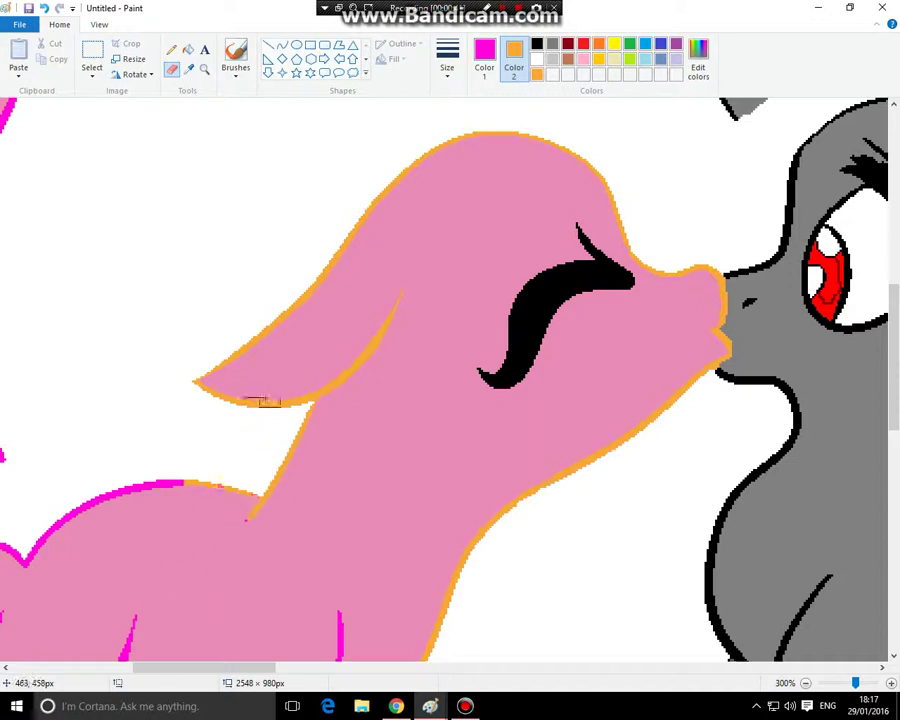
Replace the magenta outline with orange along the pink pony's chest, front legs and hooves
{"action": "scroll", "coordinate": [316, 485], "scroll_direction": "down", "scroll_amount": 5}
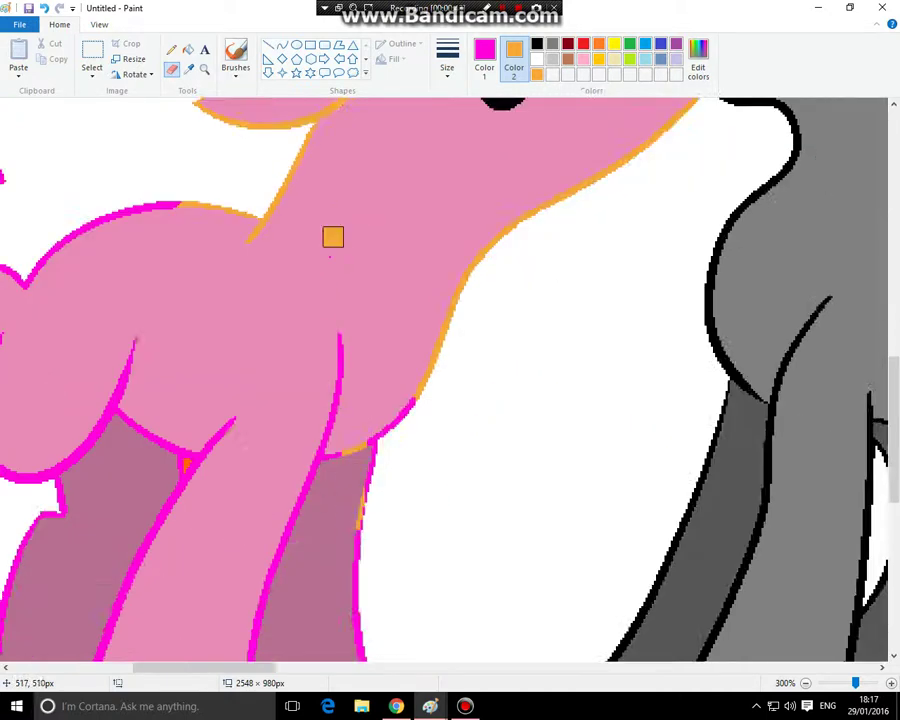
{"action": "mouse_move", "coordinate": [345, 452]}
{"action": "left_mouse_down"}
{"action": "mouse_move", "coordinate": [379, 448]}
{"action": "mouse_move", "coordinate": [377, 403]}
{"action": "left_mouse_up"}
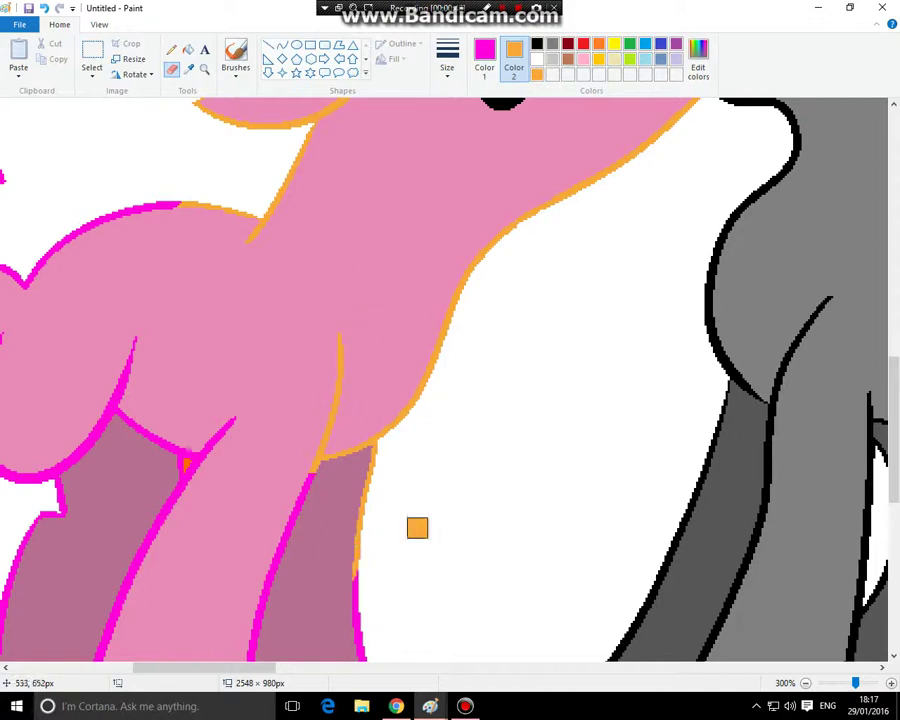
{"action": "scroll", "coordinate": [410, 500], "scroll_direction": "down", "scroll_amount": 6}
{"action": "mouse_move", "coordinate": [385, 328]}
{"action": "left_mouse_down"}
{"action": "mouse_move", "coordinate": [413, 357]}
{"action": "mouse_move", "coordinate": [337, 418]}
{"action": "mouse_move", "coordinate": [267, 429]}
{"action": "mouse_move", "coordinate": [265, 406]}
{"action": "mouse_move", "coordinate": [274, 394]}
{"action": "mouse_move", "coordinate": [362, 394]}
{"action": "mouse_move", "coordinate": [349, 433]}
{"action": "mouse_move", "coordinate": [104, 450]}
{"action": "left_mouse_up"}
{"action": "mouse_move", "coordinate": [202, 435]}
{"action": "left_mouse_down"}
{"action": "mouse_move", "coordinate": [2, 407]}
{"action": "mouse_move", "coordinate": [345, 371]}
{"action": "mouse_move", "coordinate": [54, 374]}
{"action": "left_mouse_up"}
{"action": "left_click_drag", "start_coordinate": [122, 338], "coordinate": [48, 326]}
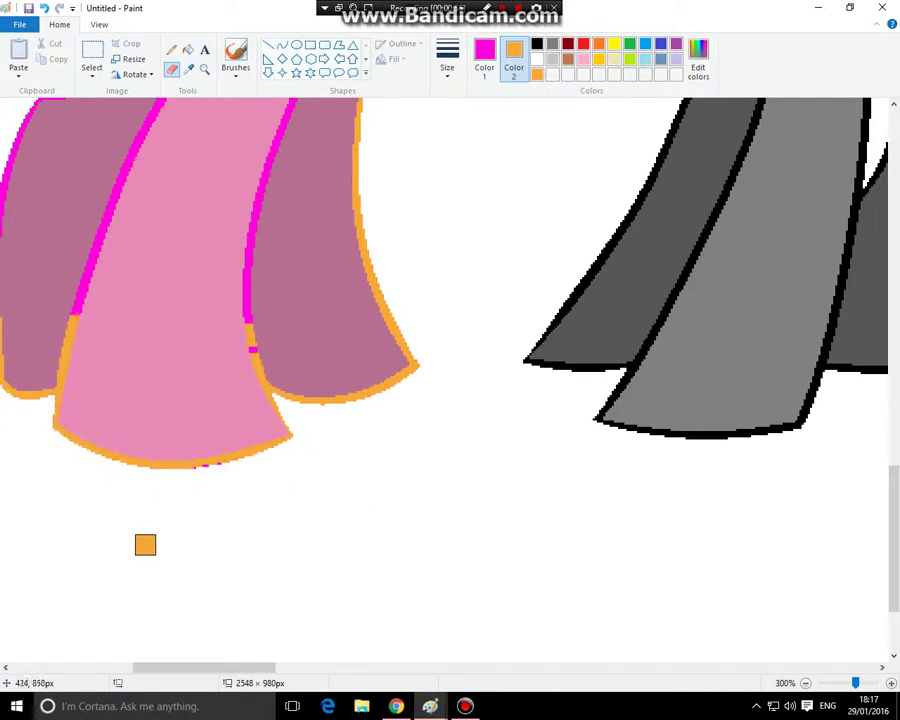
Recolour more of the pink pony's leg outlines and the lower edge of its tail in orange
{"action": "left_click_drag", "start_coordinate": [204, 672], "coordinate": [174, 672]}
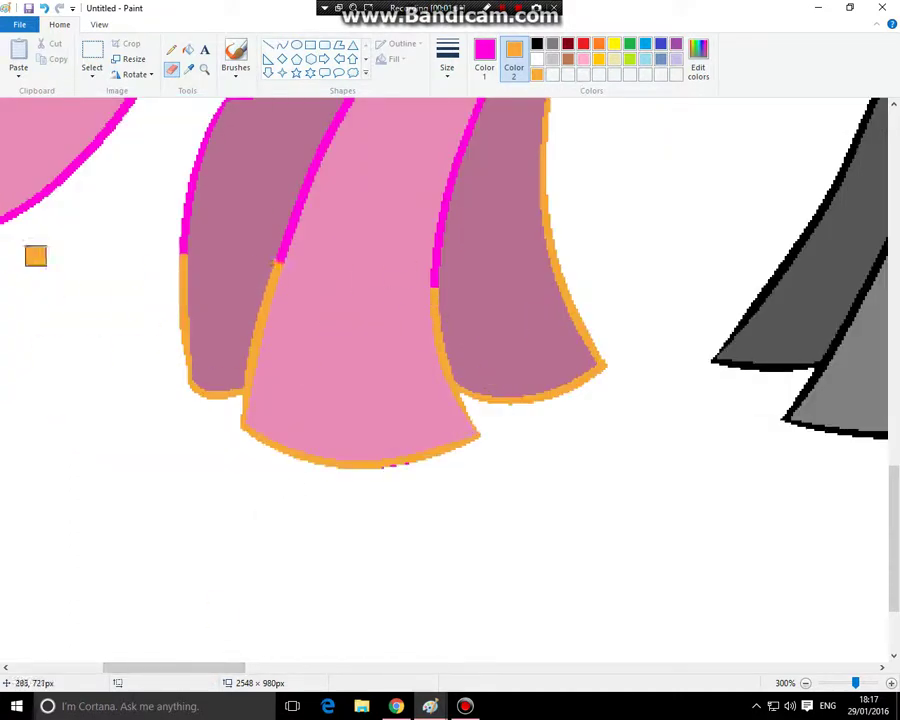
{"action": "left_click_drag", "start_coordinate": [36, 256], "coordinate": [438, 247]}
{"action": "left_click_drag", "start_coordinate": [8, 208], "coordinate": [440, 212]}
{"action": "left_click_drag", "start_coordinate": [448, 192], "coordinate": [77, 180]}
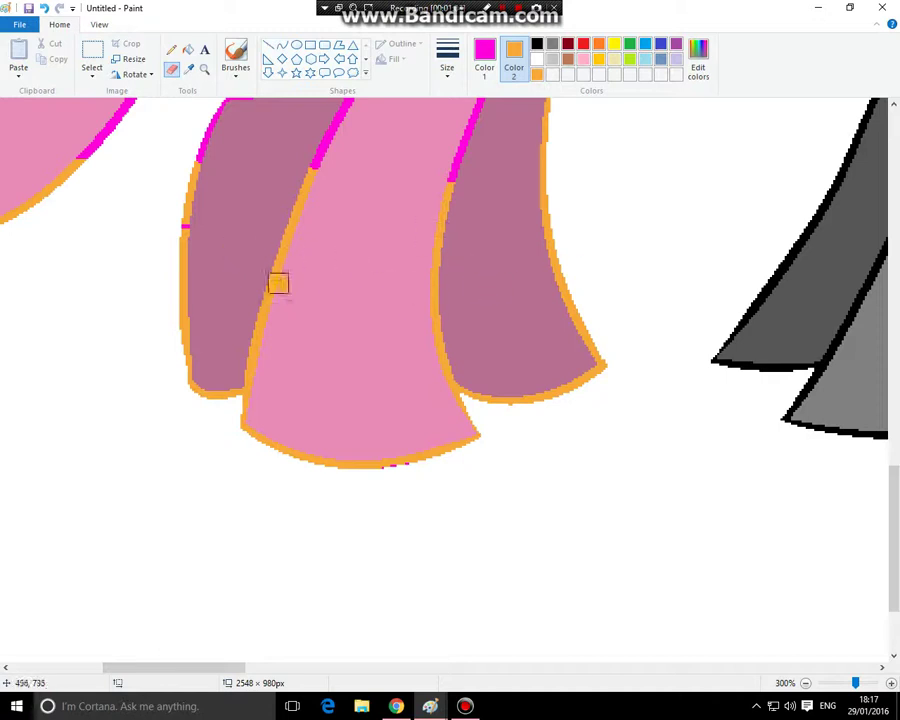
Fill the remaining magenta outlines of the pink pony's back, haunch and legs with orange, and reset Color 2 to white
{"action": "scroll", "coordinate": [455, 278], "scroll_direction": "up", "scroll_amount": 5}
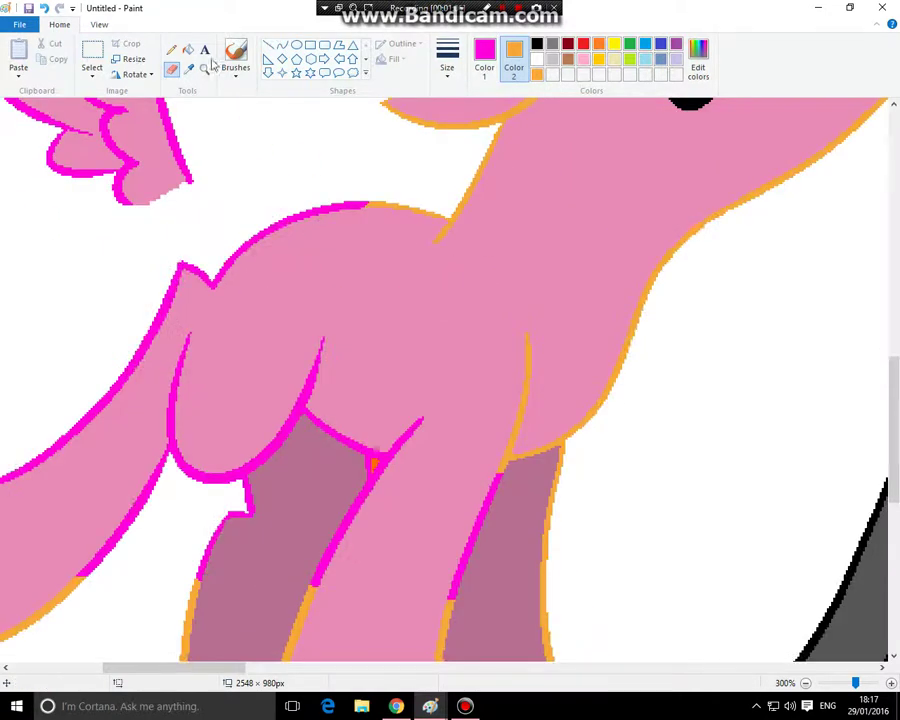
{"action": "left_click", "coordinate": [188, 49]}
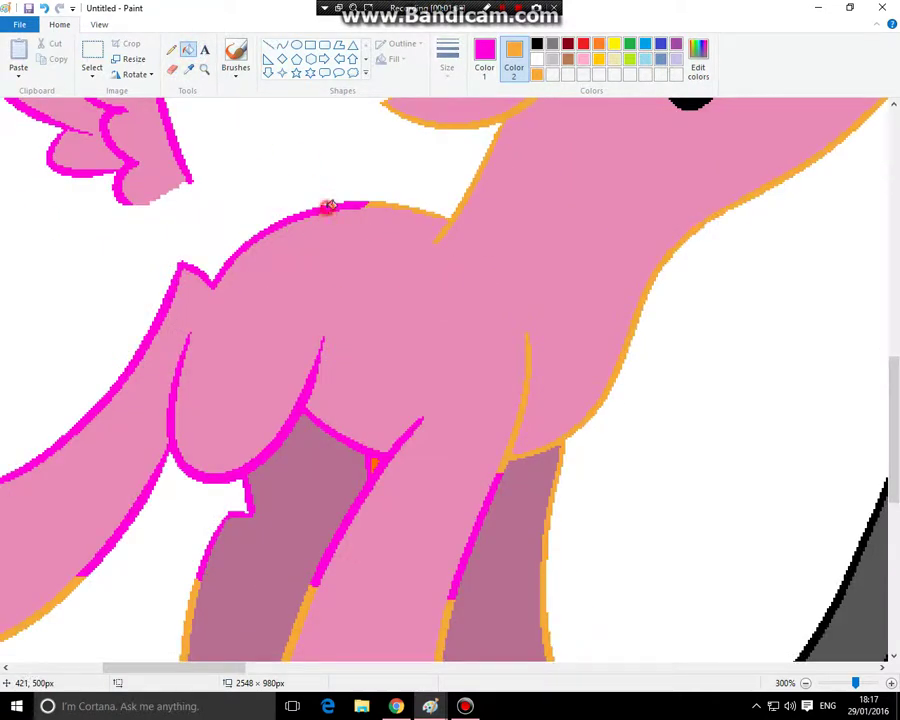
{"action": "left_click", "coordinate": [484, 68]}
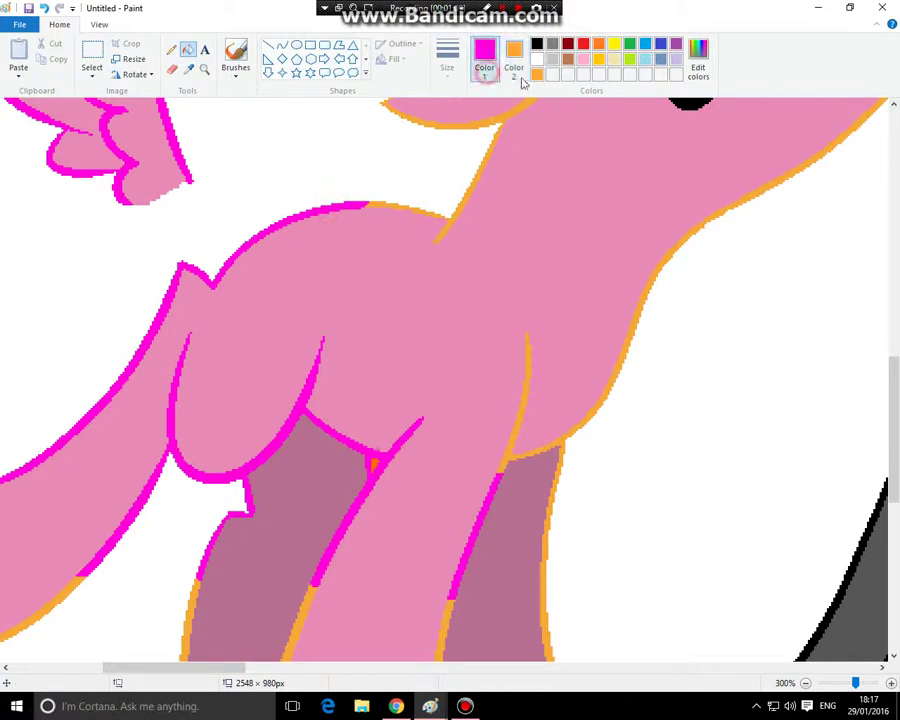
{"action": "left_click", "coordinate": [336, 206]}
{"action": "left_click", "coordinate": [514, 66]}
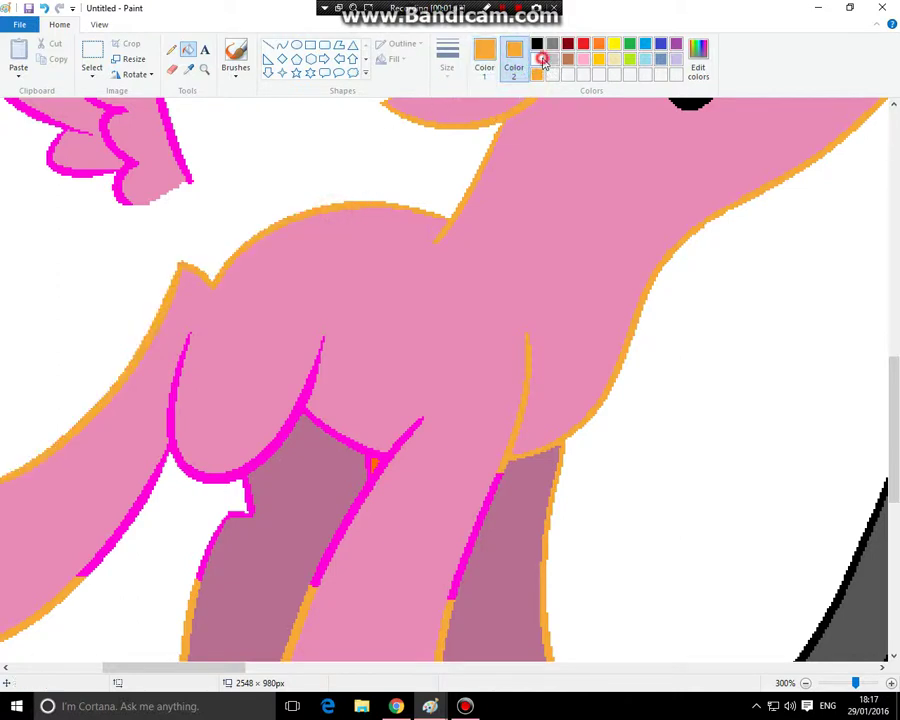
{"action": "left_click", "coordinate": [539, 59]}
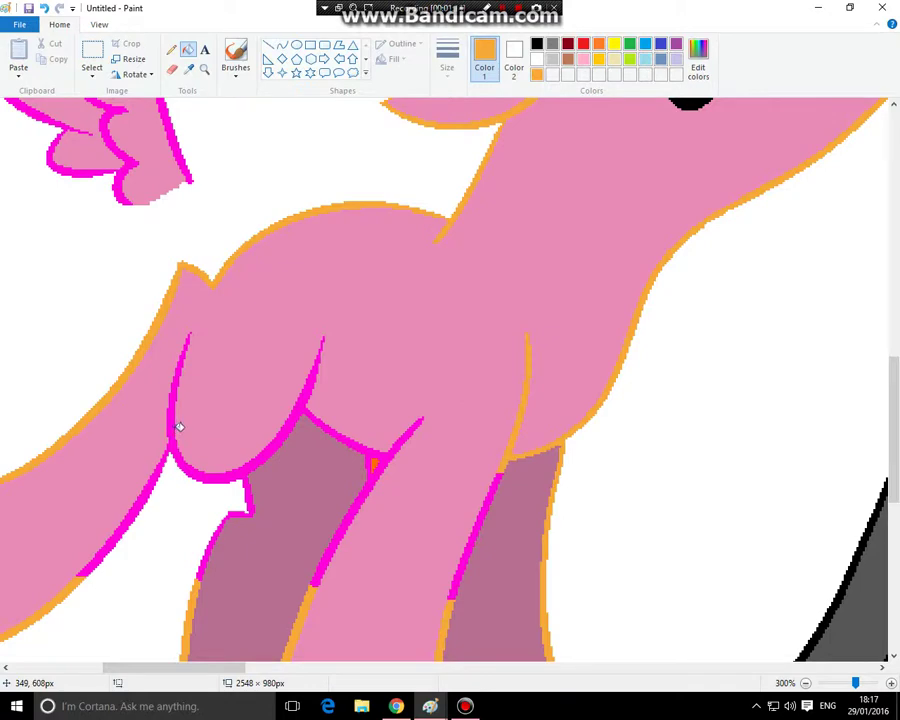
{"action": "left_click", "coordinate": [212, 473]}
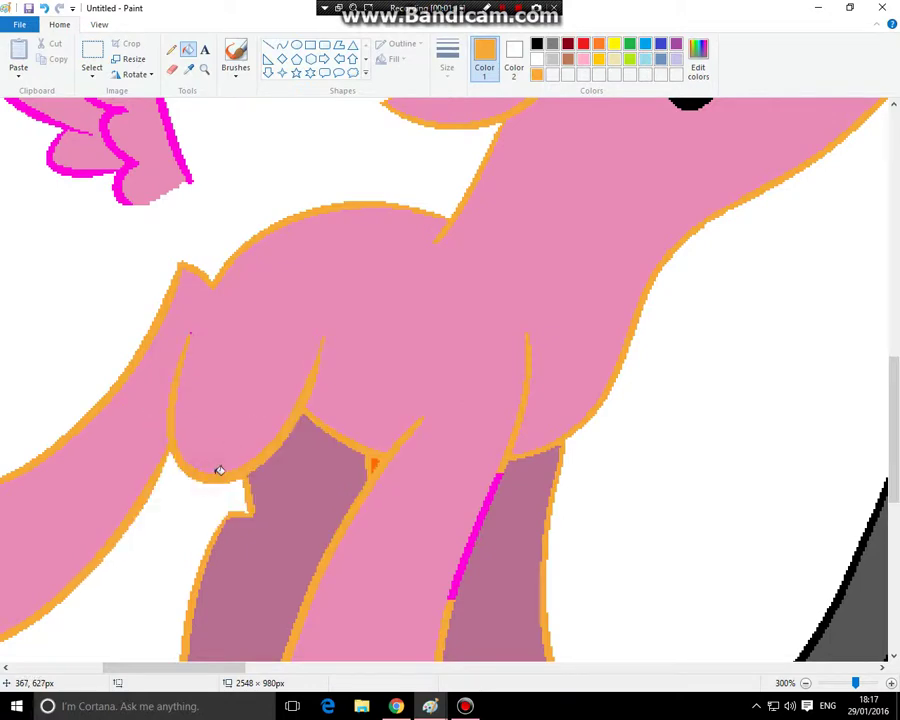
{"action": "left_click", "coordinate": [487, 499]}
Fill the magenta outline of the detached pink wing with orange
{"action": "scroll", "coordinate": [486, 460], "scroll_direction": "up", "scroll_amount": 3}
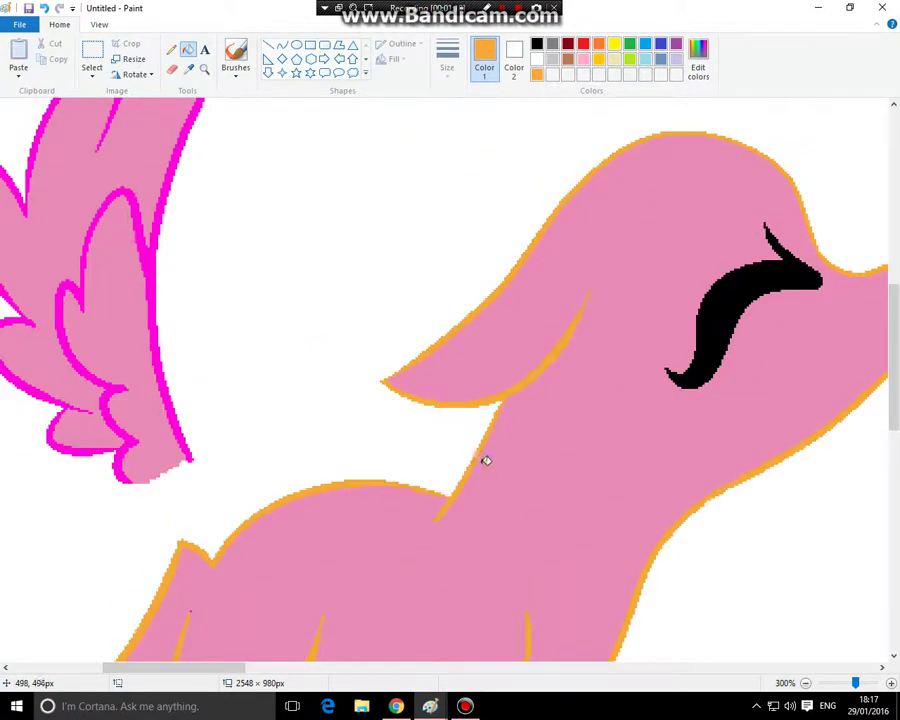
{"action": "left_click", "coordinate": [203, 69]}
{"action": "right_click", "coordinate": [289, 223]}
{"action": "right_click", "coordinate": [289, 223]}
{"action": "right_click", "coordinate": [289, 223]}
{"action": "left_click", "coordinate": [291, 377]}
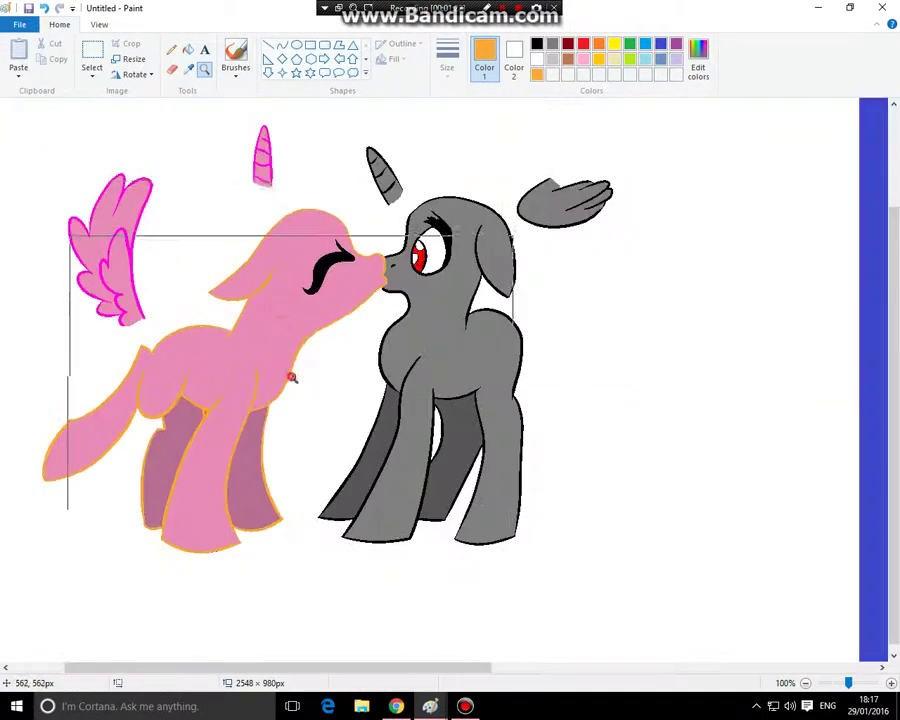
{"action": "left_click", "coordinate": [190, 315]}
{"action": "left_click", "coordinate": [188, 50]}
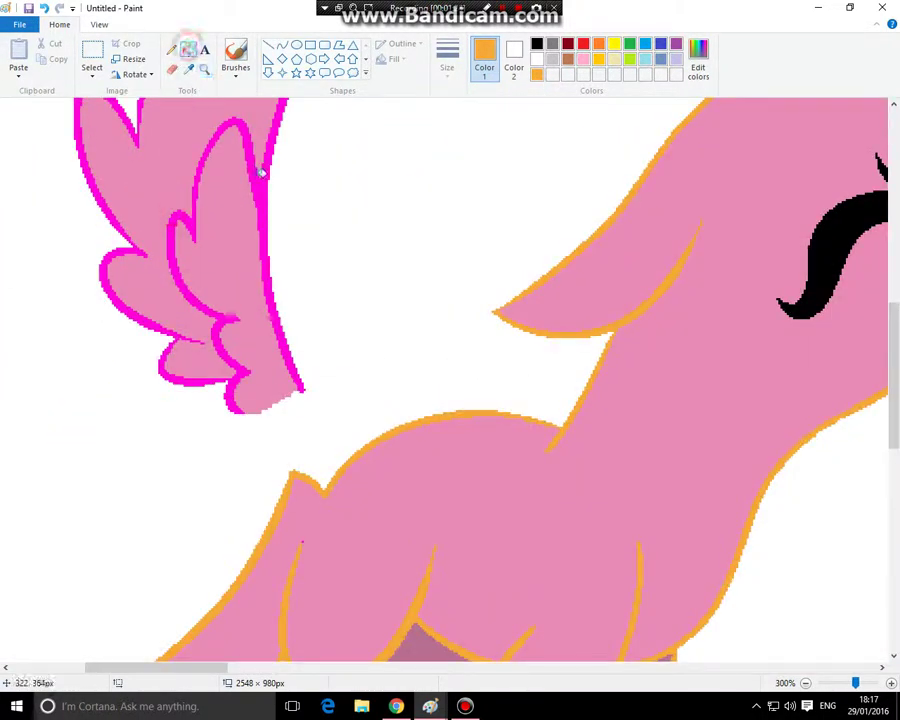
{"action": "left_click", "coordinate": [253, 157]}
Cut the detached pink horn out of the picture with a rectangular selection
{"action": "scroll", "coordinate": [310, 183], "scroll_direction": "up", "scroll_amount": 3}
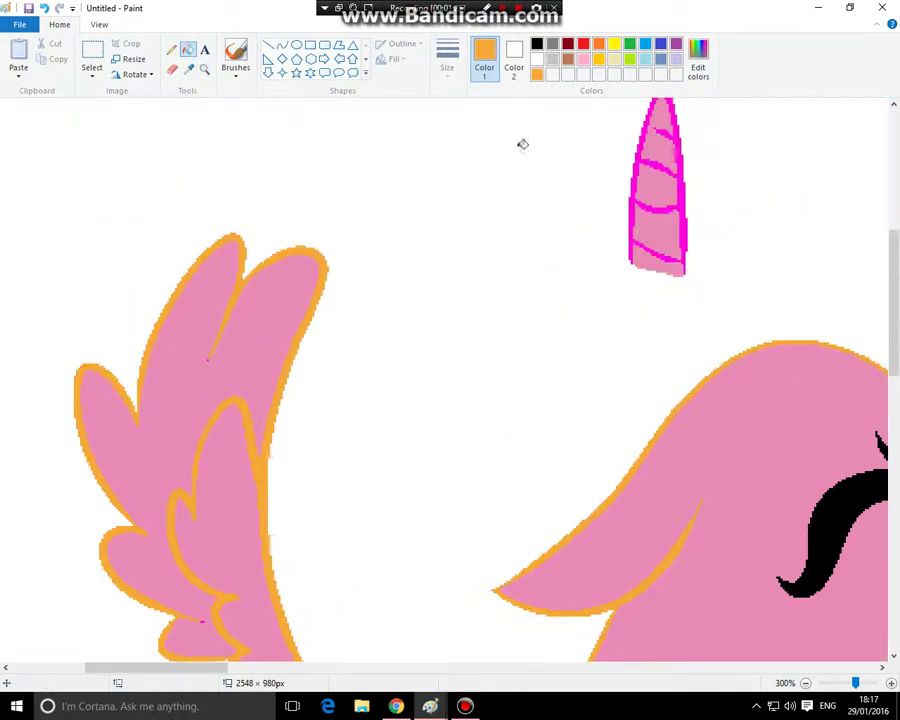
{"action": "left_click", "coordinate": [87, 47]}
{"action": "scroll", "coordinate": [750, 501], "scroll_direction": "up", "scroll_amount": 3}
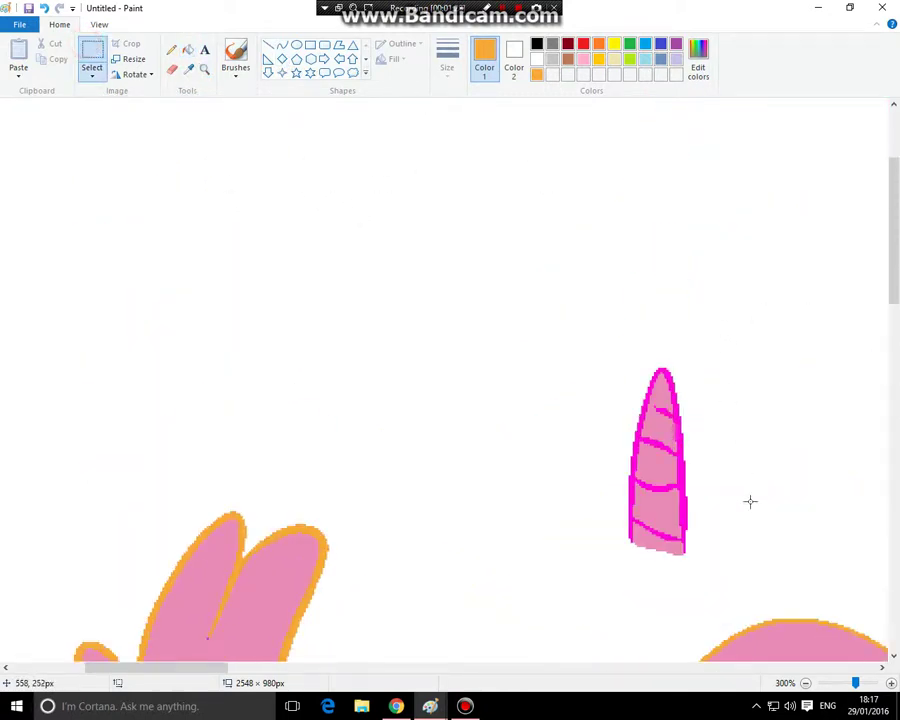
{"action": "left_click_drag", "start_coordinate": [722, 595], "coordinate": [568, 285]}
{"action": "right_click", "coordinate": [604, 346]}
{"action": "left_click", "coordinate": [638, 354]}
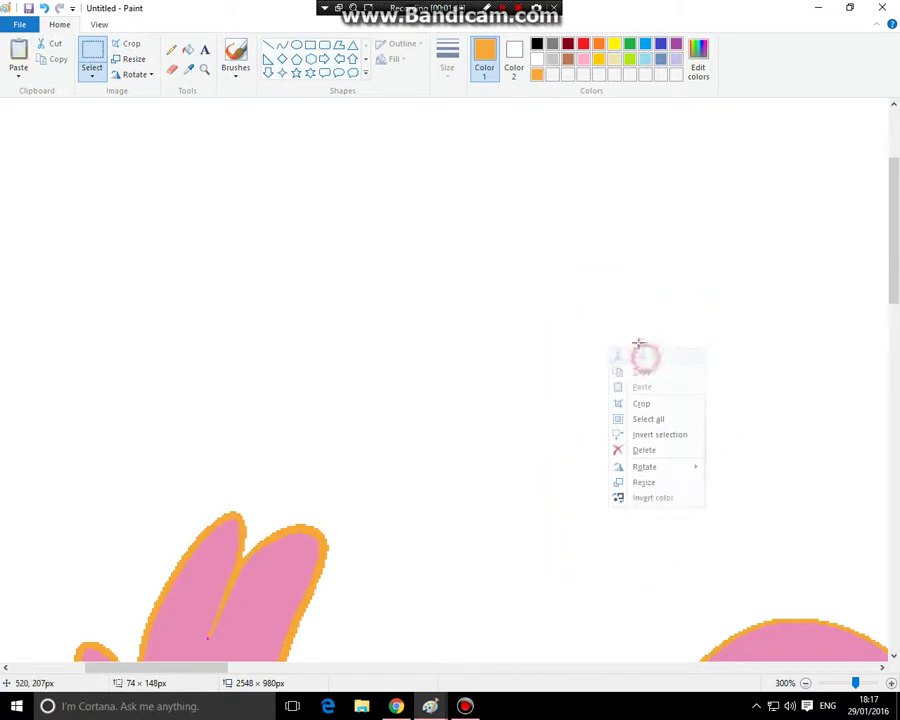
Move the detached pink wing onto the pink pony's back as a transparent selection
{"action": "left_click", "coordinate": [205, 69]}
{"action": "right_click", "coordinate": [335, 249]}
{"action": "right_click", "coordinate": [332, 249]}
{"action": "right_click", "coordinate": [326, 249]}
{"action": "left_click", "coordinate": [243, 275]}
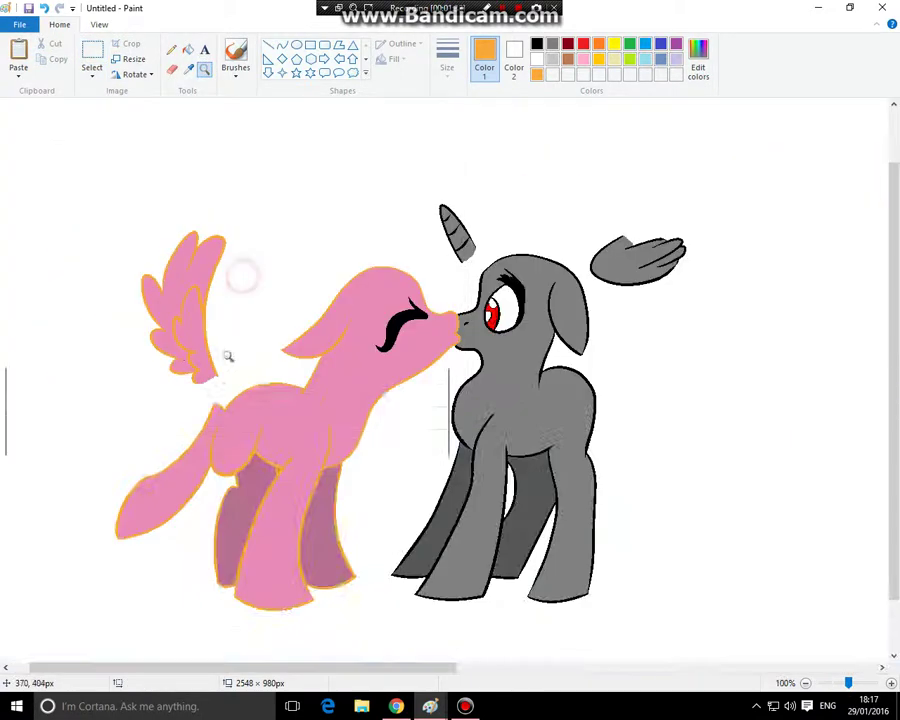
{"action": "left_click", "coordinate": [90, 57]}
{"action": "left_click_drag", "start_coordinate": [90, 177], "coordinate": [237, 388]}
{"action": "left_click_drag", "start_coordinate": [169, 296], "coordinate": [243, 306]}
{"action": "left_click", "coordinate": [91, 76]}
{"action": "left_click", "coordinate": [120, 204]}
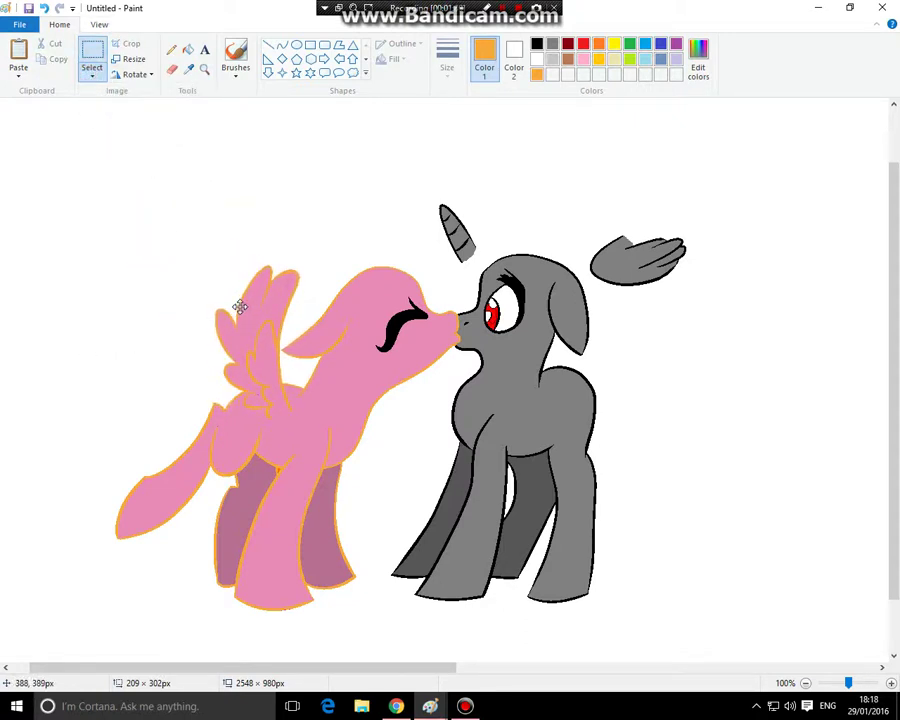
{"action": "left_click", "coordinate": [105, 214]}
Sample the yellow body colour from the reference pony and fill the pink pony's body and wing with it
{"action": "left_click", "coordinate": [187, 69]}
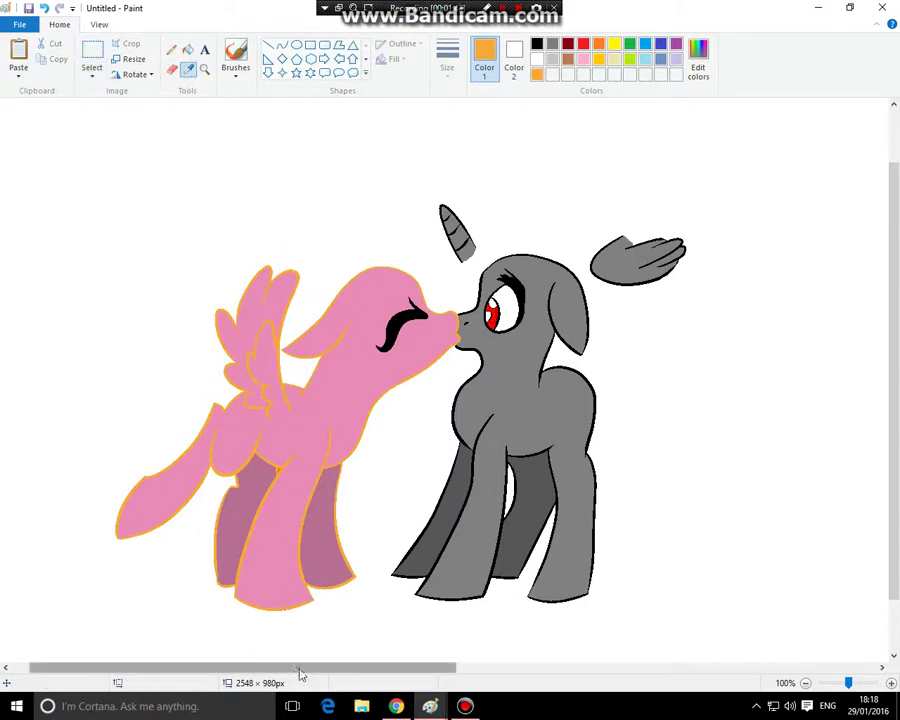
{"action": "left_click_drag", "start_coordinate": [300, 668], "coordinate": [679, 553]}
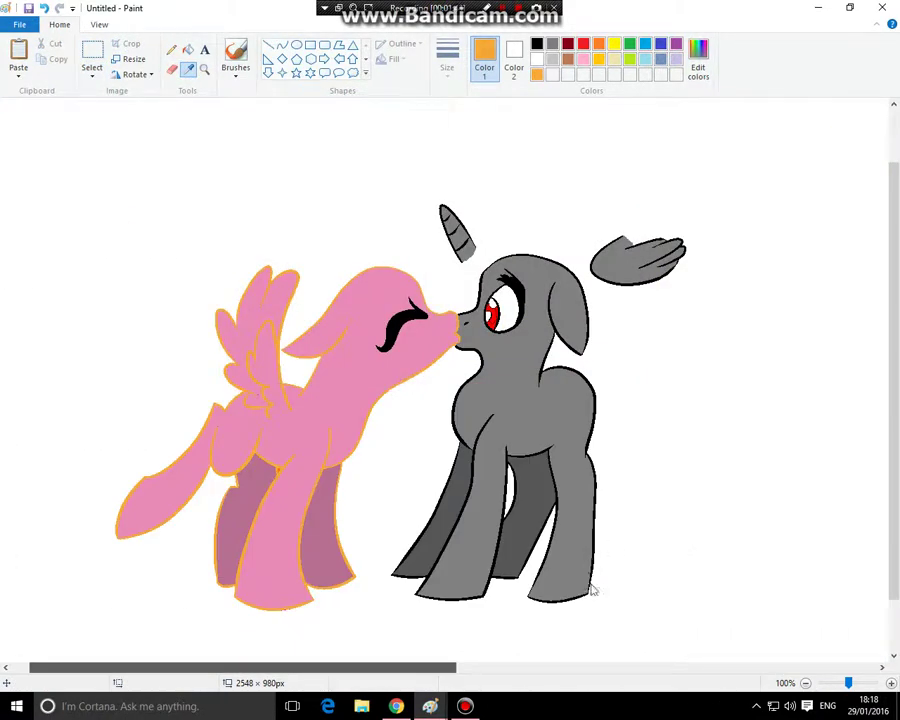
{"action": "left_click_drag", "start_coordinate": [592, 591], "coordinate": [665, 596]}
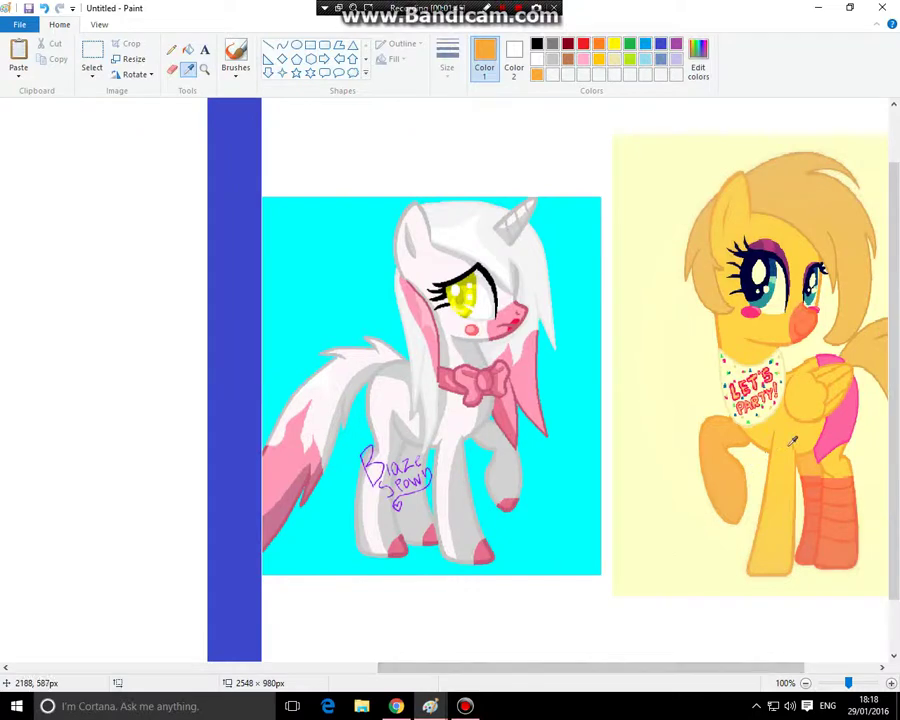
{"action": "mouse_move", "coordinate": [647, 689]}
{"action": "left_mouse_down"}
{"action": "mouse_move", "coordinate": [647, 667]}
{"action": "mouse_move", "coordinate": [376, 678]}
{"action": "mouse_move", "coordinate": [372, 670]}
{"action": "left_mouse_up"}
{"action": "left_click", "coordinate": [172, 393]}
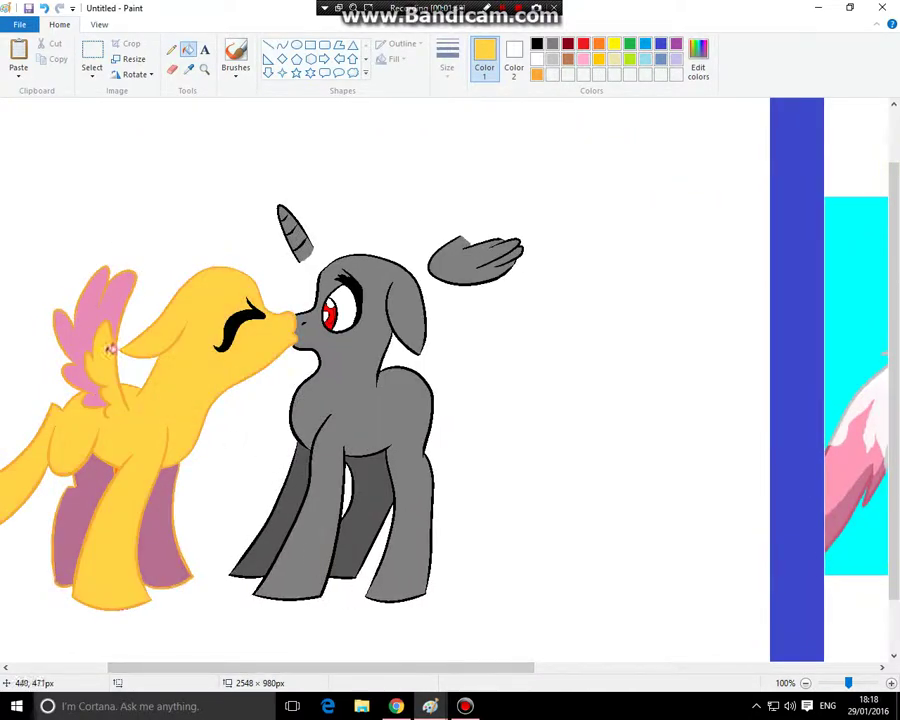
{"action": "left_click", "coordinate": [84, 318]}
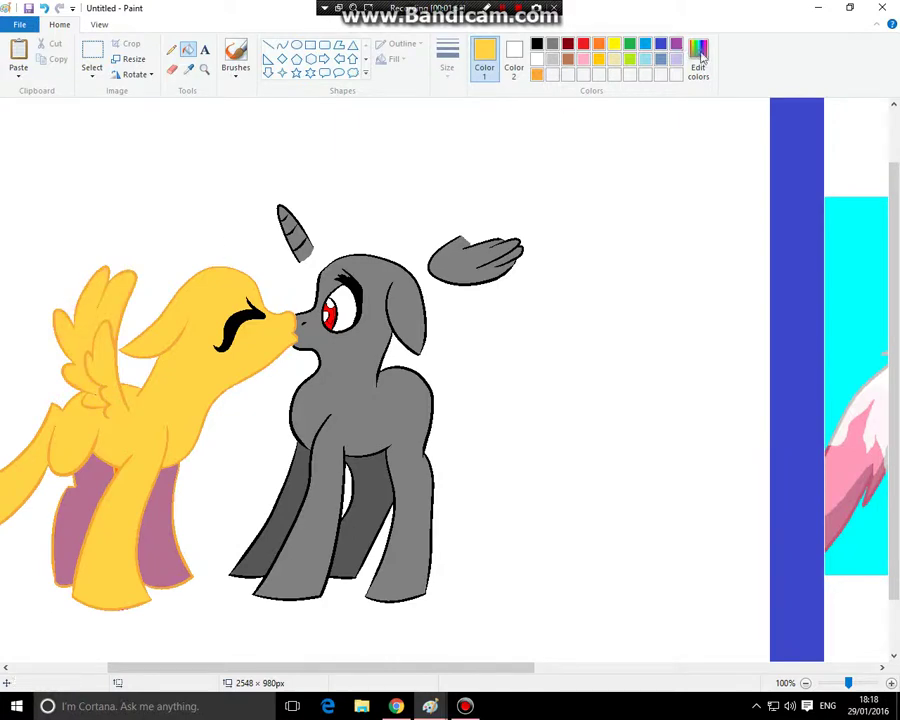
Try filling the yellow pony's far legs with a slightly deeper yellow
{"action": "left_click", "coordinate": [699, 56]}
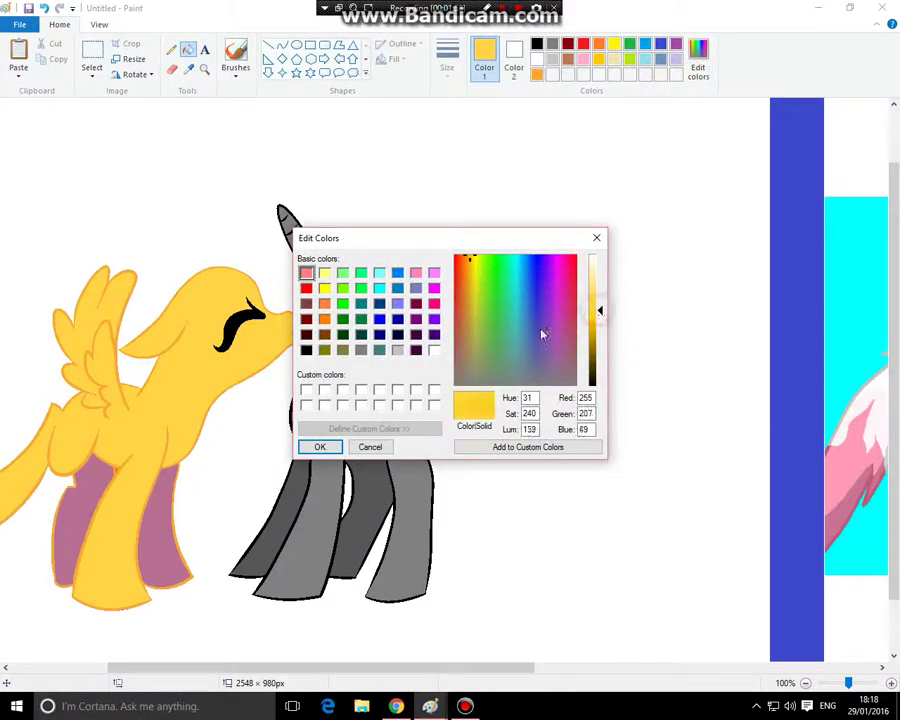
{"action": "left_click", "coordinate": [319, 446]}
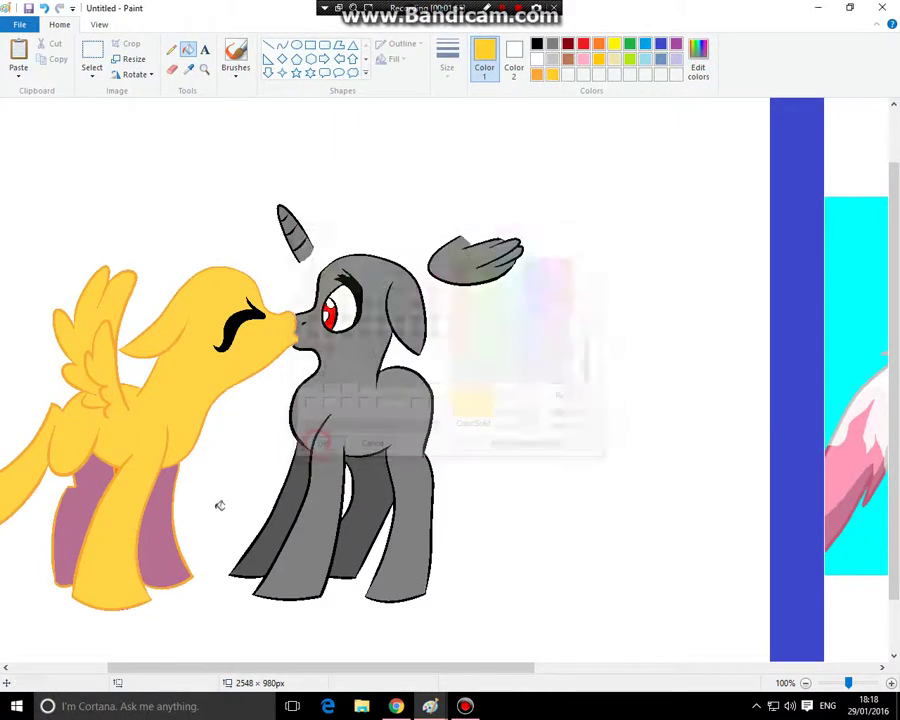
{"action": "left_click", "coordinate": [79, 522]}
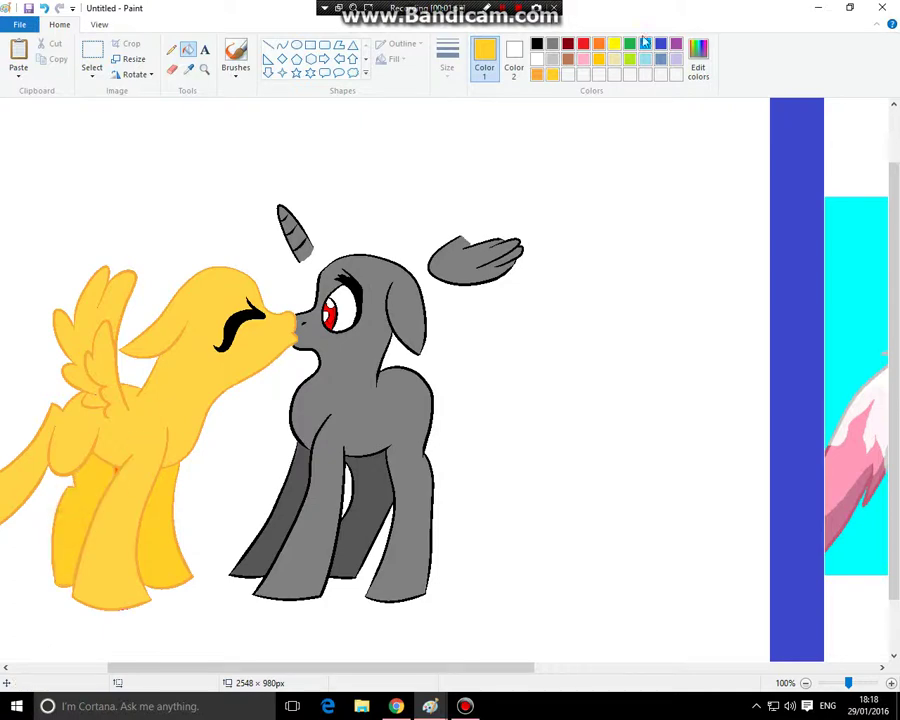
Mix a darker yellow of red 240, green 186, blue 0 and fill the yellow pony's two far legs with it
{"action": "left_click", "coordinate": [690, 62]}
{"action": "left_click", "coordinate": [595, 325]}
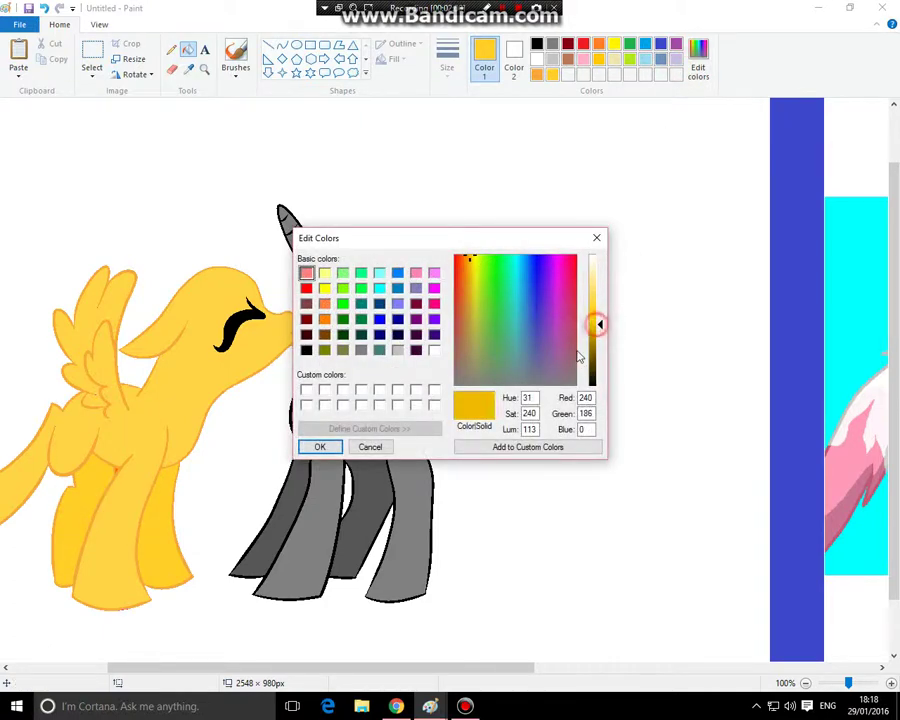
{"action": "left_click", "coordinate": [319, 447]}
{"action": "left_click", "coordinate": [150, 524]}
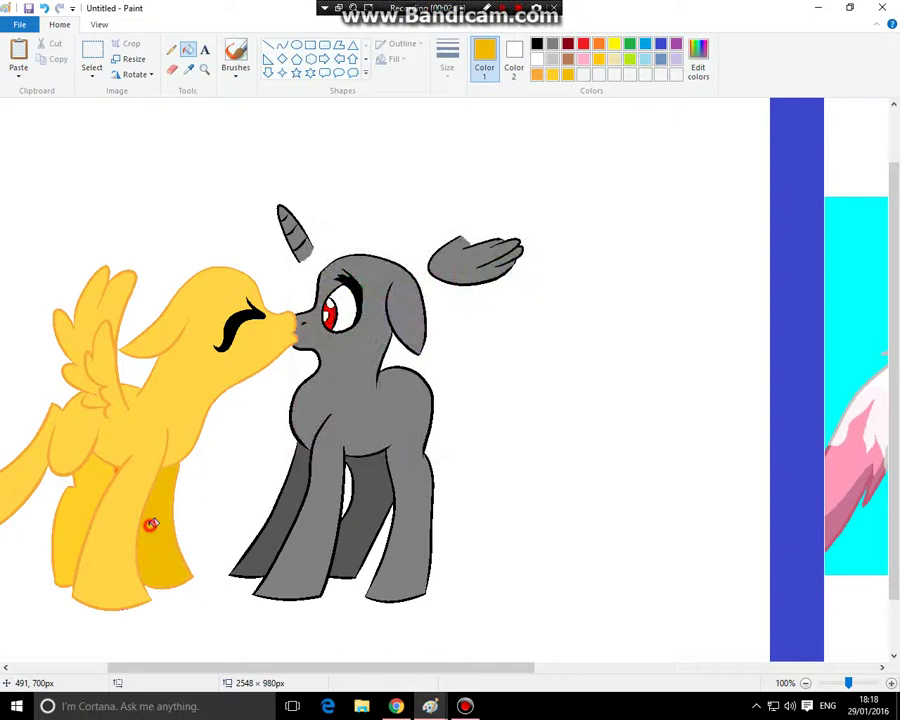
{"action": "left_click", "coordinate": [79, 525]}
Sample the tan outline colour from the top of the yellow reference pony's mane
{"action": "left_click", "coordinate": [205, 70]}
{"action": "right_click", "coordinate": [329, 218]}
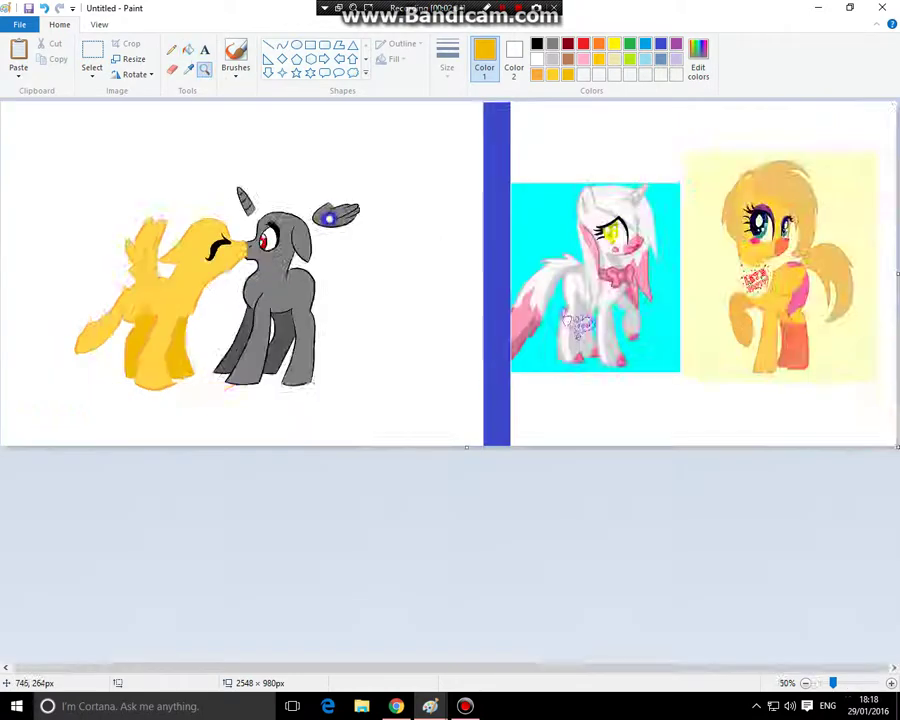
{"action": "right_click", "coordinate": [331, 219]}
{"action": "left_click", "coordinate": [358, 230]}
{"action": "left_click", "coordinate": [706, 281]}
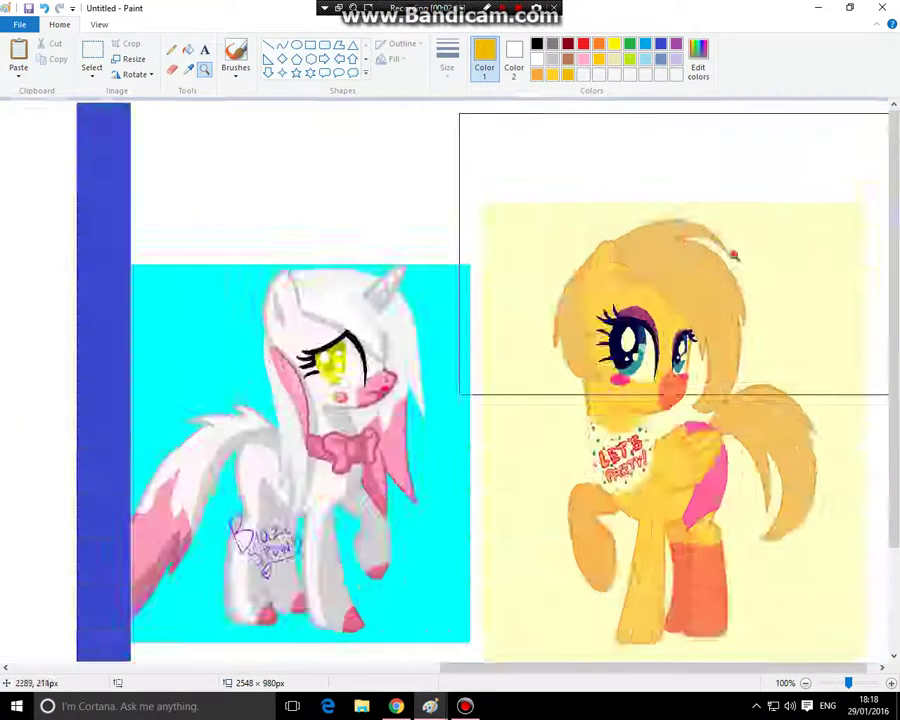
{"action": "left_click", "coordinate": [494, 314]}
{"action": "left_click", "coordinate": [494, 314]}
{"action": "left_click", "coordinate": [187, 70]}
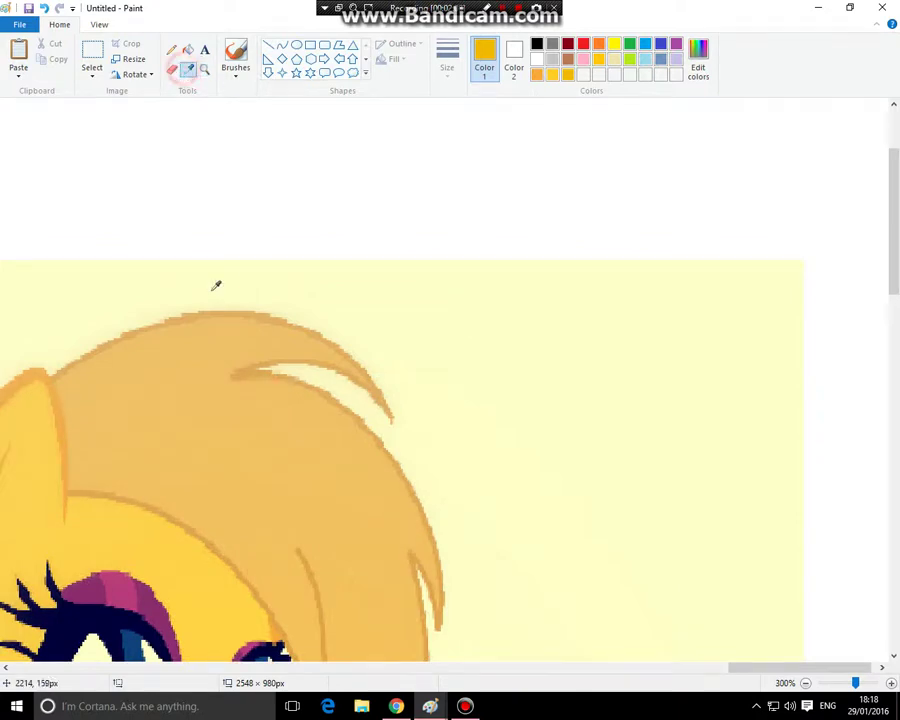
{"action": "left_click", "coordinate": [209, 312]}
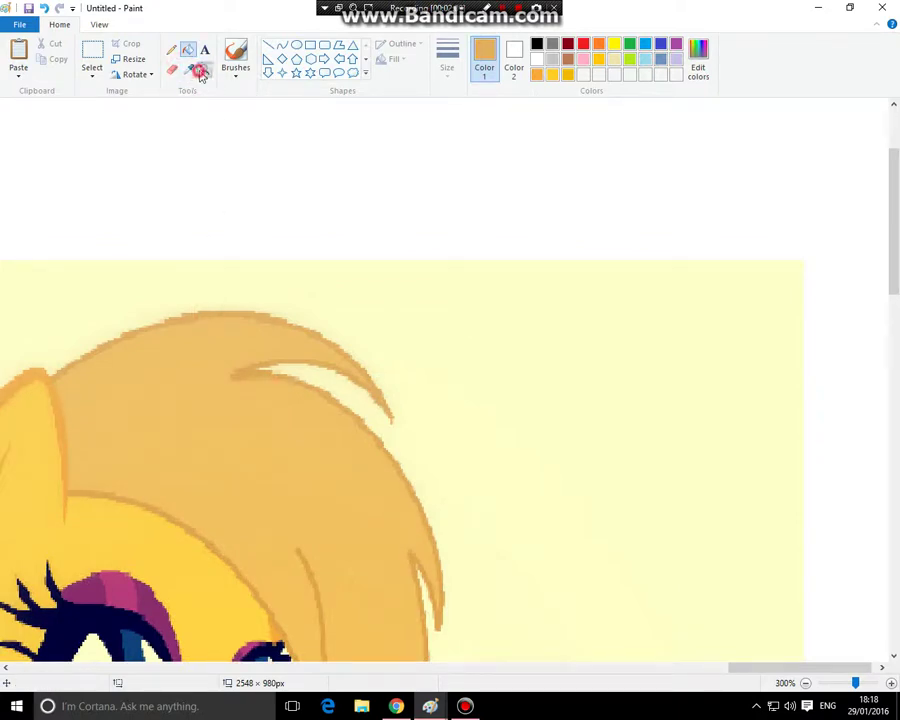
Draw a tan curve rising from the back of the kissing yellow pony's head as the outer edge of a mane tuft
{"action": "left_click", "coordinate": [203, 72]}
{"action": "right_click", "coordinate": [157, 205]}
{"action": "right_click", "coordinate": [157, 207]}
{"action": "right_click", "coordinate": [157, 207]}
{"action": "left_click", "coordinate": [190, 232]}
{"action": "left_click", "coordinate": [341, 358]}
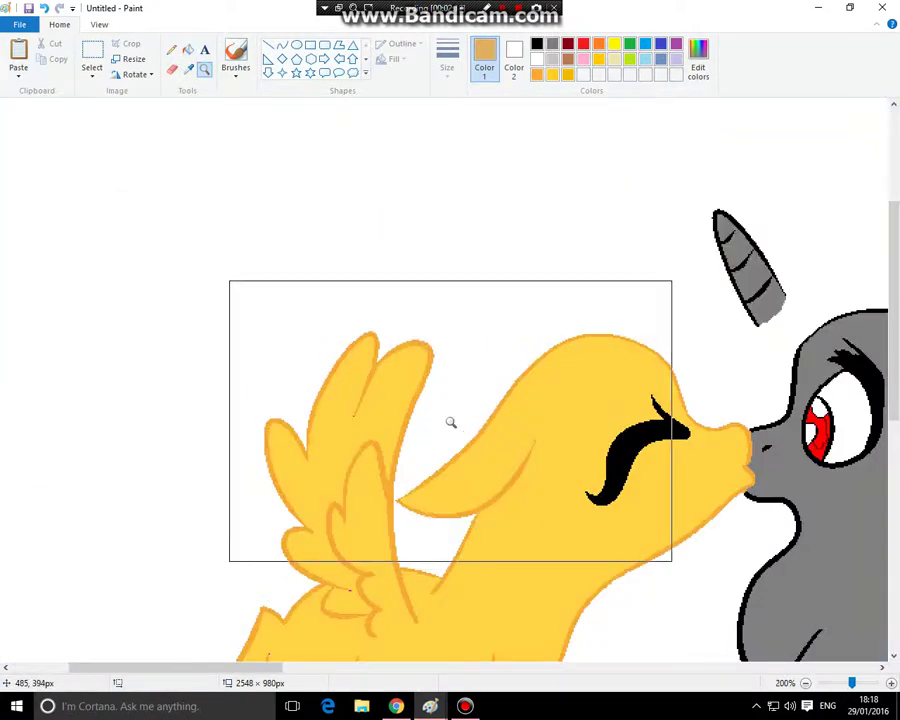
{"action": "left_click", "coordinate": [450, 422]}
{"action": "left_click", "coordinate": [280, 45]}
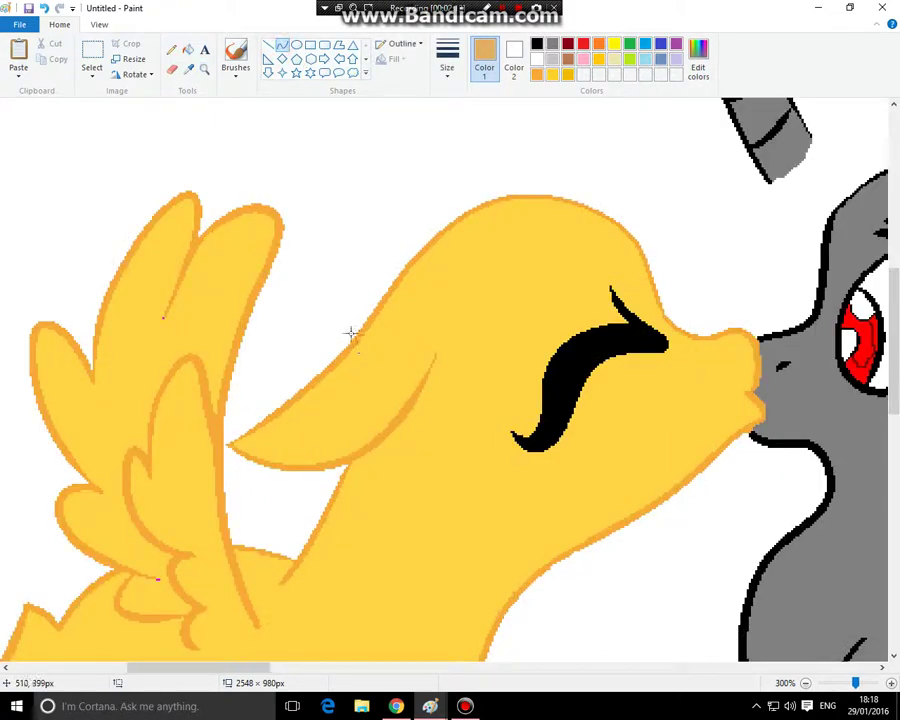
{"action": "mouse_move", "coordinate": [348, 340]}
{"action": "left_mouse_down"}
{"action": "mouse_move", "coordinate": [382, 147]}
{"action": "mouse_move", "coordinate": [438, 175]}
{"action": "mouse_move", "coordinate": [476, 241]}
{"action": "mouse_move", "coordinate": [476, 230]}
{"action": "left_mouse_up"}
{"action": "left_click_drag", "start_coordinate": [436, 273], "coordinate": [349, 350]}
{"action": "left_click_drag", "start_coordinate": [348, 301], "coordinate": [350, 279]}
{"action": "left_click", "coordinate": [544, 181]}
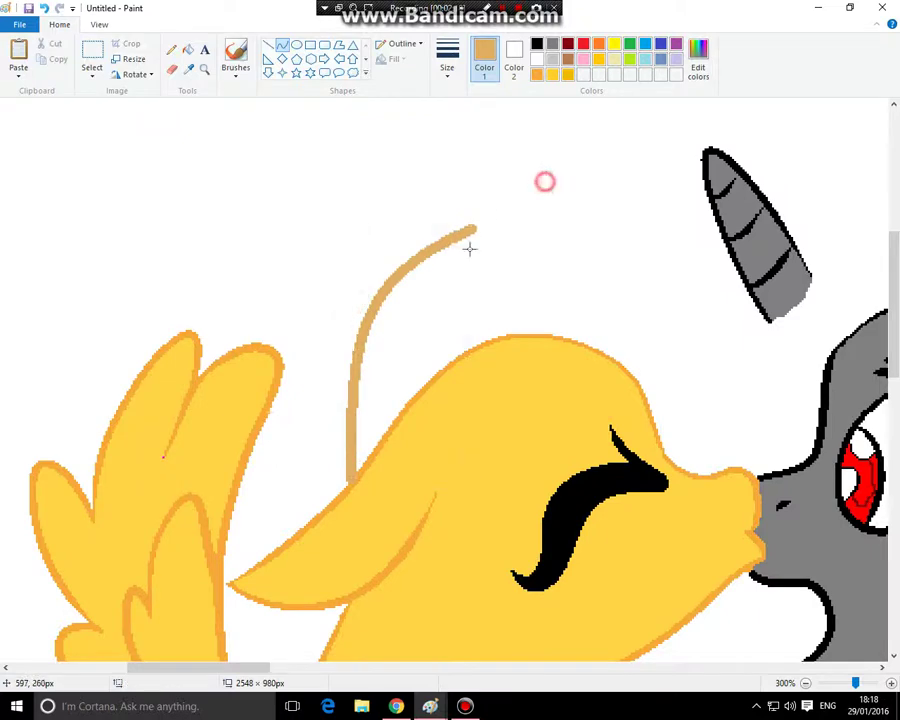
Draw the tuft's inner edge and a large arc over the yellow pony's head, from the tuft's base to the muzzle
{"action": "mouse_move", "coordinate": [472, 232]}
{"action": "left_mouse_down"}
{"action": "mouse_move", "coordinate": [410, 323]}
{"action": "mouse_move", "coordinate": [391, 392]}
{"action": "mouse_move", "coordinate": [382, 296]}
{"action": "mouse_move", "coordinate": [413, 285]}
{"action": "left_mouse_up"}
{"action": "left_click", "coordinate": [386, 333]}
{"action": "left_click", "coordinate": [613, 336]}
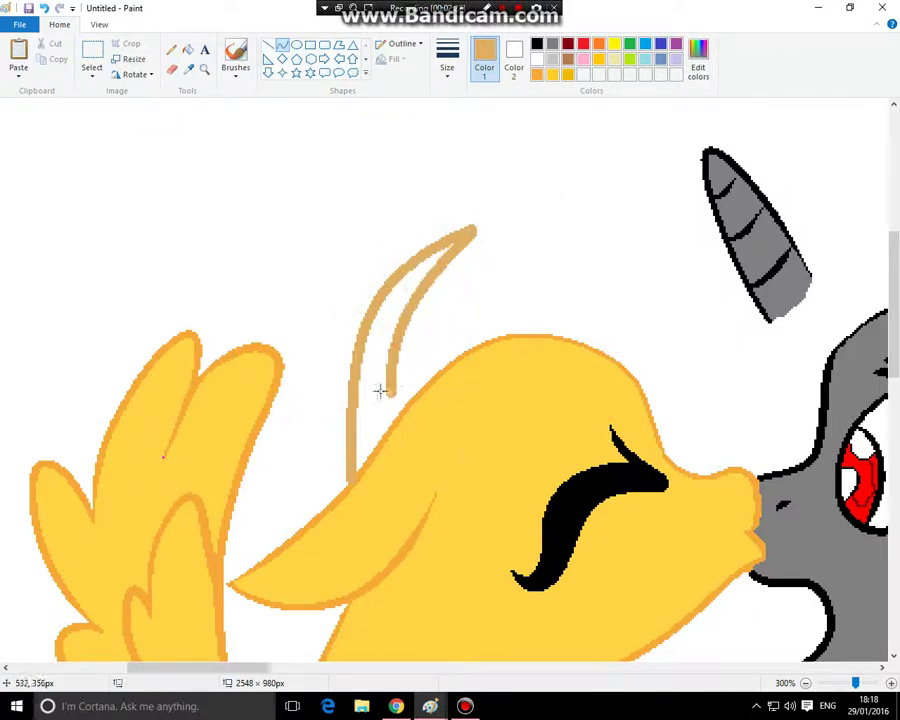
{"action": "mouse_move", "coordinate": [392, 392]}
{"action": "left_mouse_down"}
{"action": "mouse_move", "coordinate": [706, 406]}
{"action": "mouse_move", "coordinate": [746, 468]}
{"action": "left_mouse_up"}
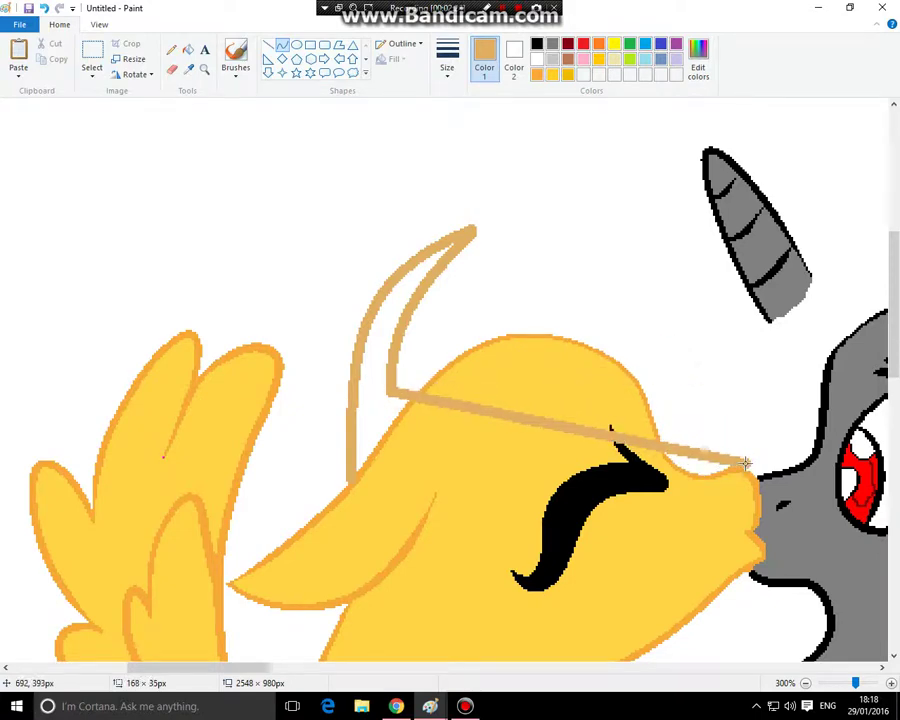
{"action": "mouse_move", "coordinate": [695, 407]}
{"action": "left_mouse_down"}
{"action": "mouse_move", "coordinate": [663, 366]}
{"action": "mouse_move", "coordinate": [514, 233]}
{"action": "mouse_move", "coordinate": [490, 257]}
{"action": "mouse_move", "coordinate": [675, 227]}
{"action": "left_mouse_up"}
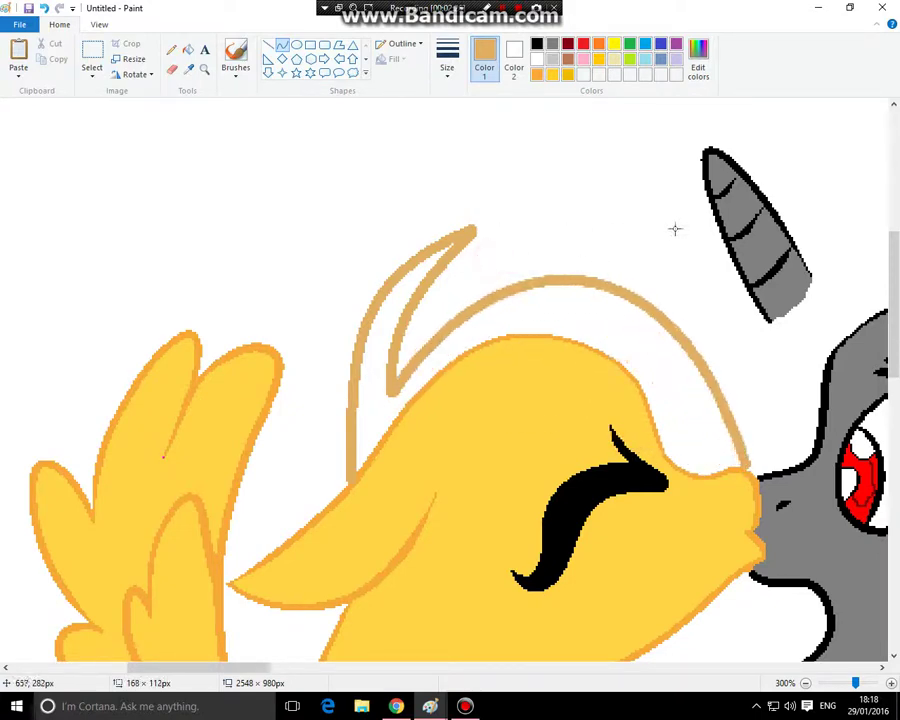
{"action": "left_click", "coordinate": [360, 476]}
{"action": "left_click_drag", "start_coordinate": [356, 462], "coordinate": [441, 497]}
{"action": "left_click", "coordinate": [45, 10]}
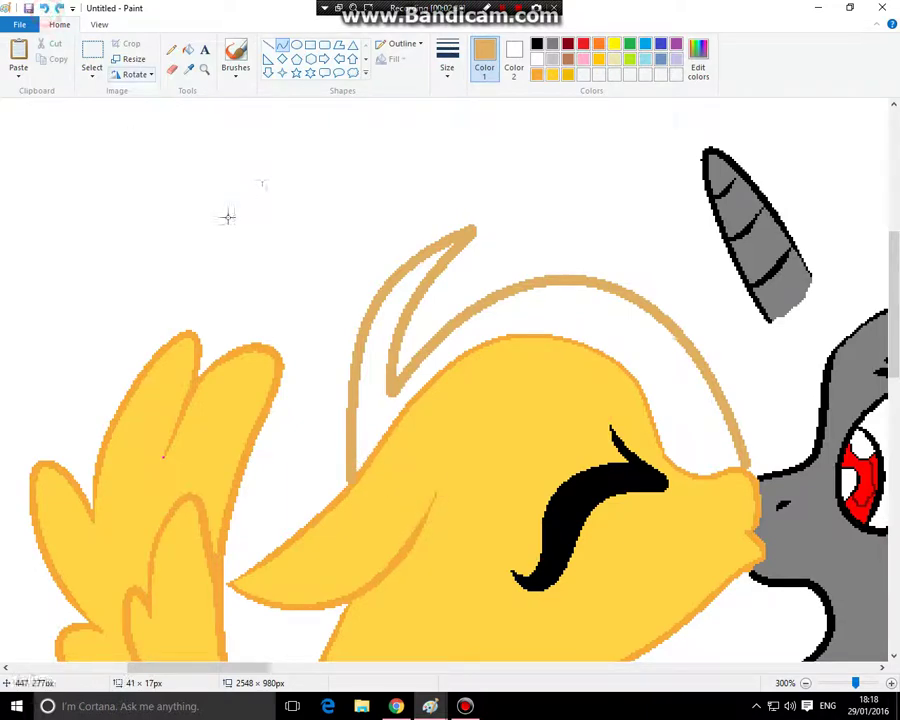
Draw the fringe's lower outline as connected curves running across the yellow pony's forehead and ending above the muzzle
{"action": "left_click_drag", "start_coordinate": [356, 459], "coordinate": [578, 466]}
{"action": "left_click_drag", "start_coordinate": [465, 463], "coordinate": [525, 489]}
{"action": "left_click", "coordinate": [628, 427]}
{"action": "left_click_drag", "start_coordinate": [578, 459], "coordinate": [564, 373]}
{"action": "left_click", "coordinate": [444, 448]}
{"action": "left_click", "coordinate": [466, 449]}
{"action": "left_click", "coordinate": [448, 410]}
{"action": "left_click", "coordinate": [512, 320]}
Draw two lines from beneath the yellow pony's ear that meet in a point low on the neck, outlining a hair strand
{"action": "scroll", "coordinate": [470, 385], "scroll_direction": "down", "scroll_amount": 3}
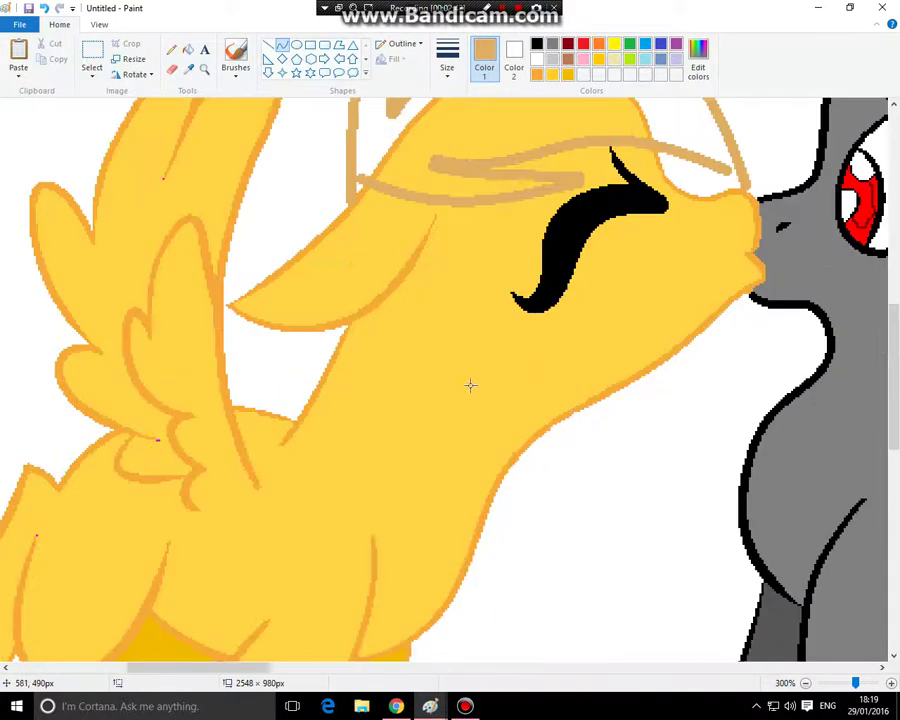
{"action": "mouse_move", "coordinate": [340, 327]}
{"action": "left_mouse_down"}
{"action": "mouse_move", "coordinate": [372, 518]}
{"action": "mouse_move", "coordinate": [352, 585]}
{"action": "left_mouse_up"}
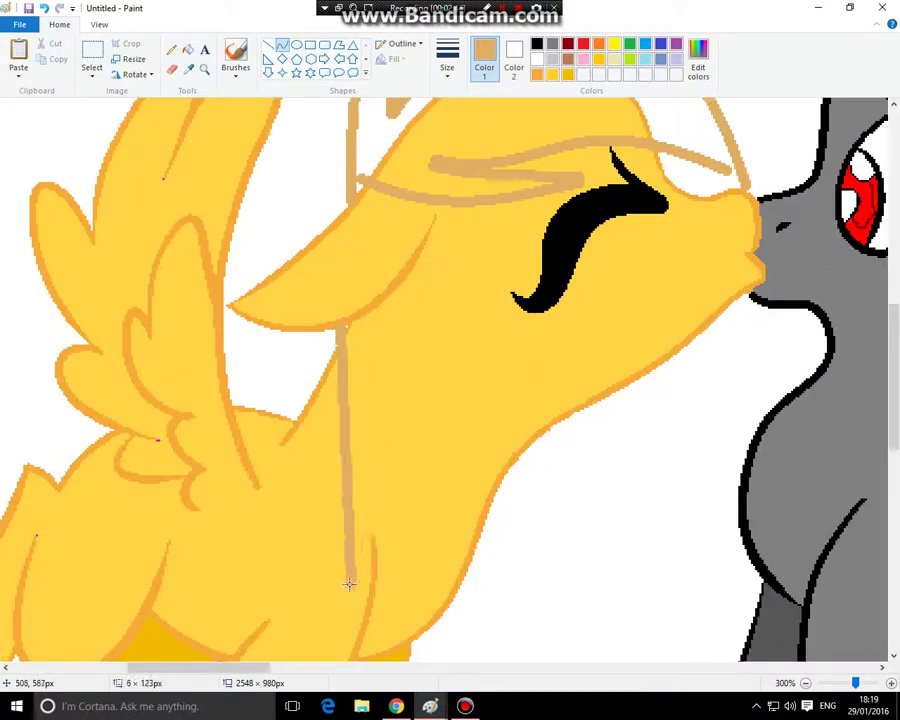
{"action": "left_click", "coordinate": [346, 502]}
{"action": "left_click_drag", "start_coordinate": [266, 323], "coordinate": [350, 582]}
{"action": "left_click", "coordinate": [299, 470]}
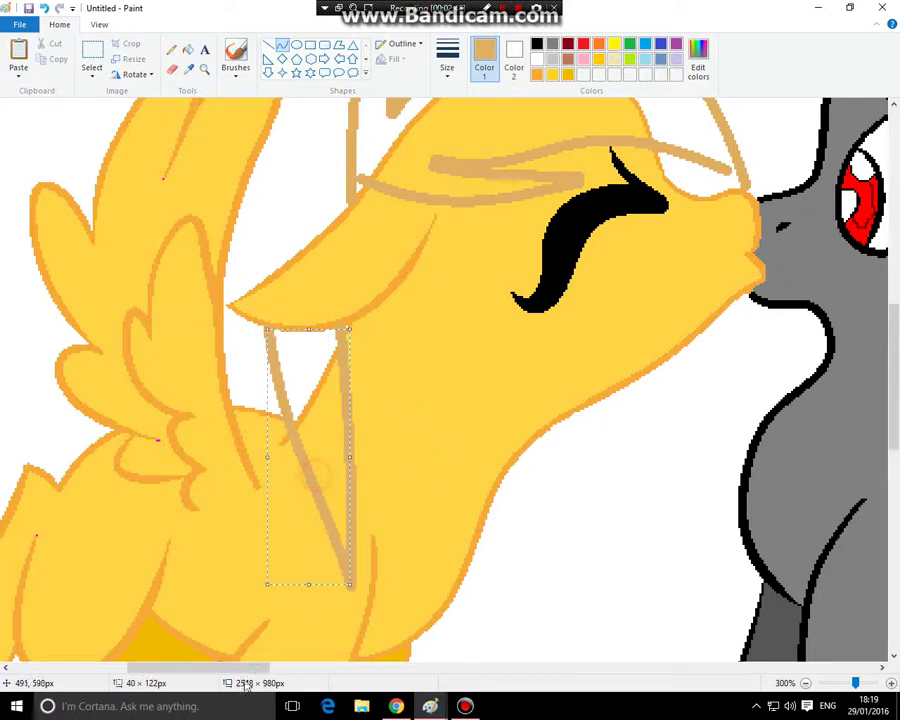
Outline a slender upper tail strand with curves extending backward from the yellow pony's rump
{"action": "left_click_drag", "start_coordinate": [261, 667], "coordinate": [88, 678]}
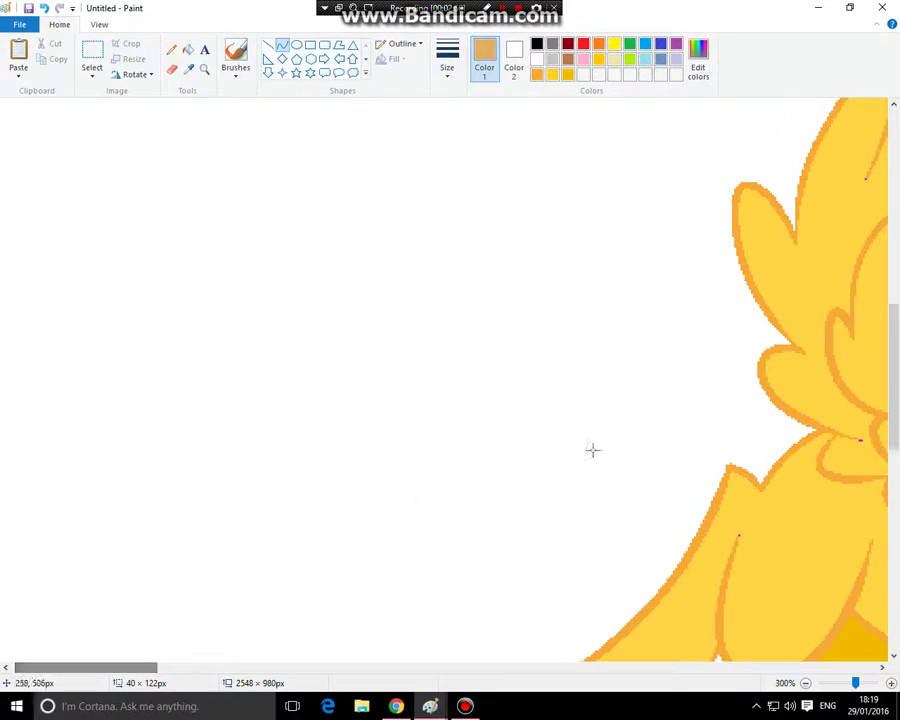
{"action": "mouse_move", "coordinate": [790, 446]}
{"action": "left_mouse_down"}
{"action": "mouse_move", "coordinate": [680, 356]}
{"action": "mouse_move", "coordinate": [537, 384]}
{"action": "mouse_move", "coordinate": [602, 408]}
{"action": "left_mouse_up"}
{"action": "mouse_move", "coordinate": [650, 380]}
{"action": "left_mouse_down"}
{"action": "mouse_move", "coordinate": [738, 378]}
{"action": "mouse_move", "coordinate": [603, 374]}
{"action": "left_mouse_up"}
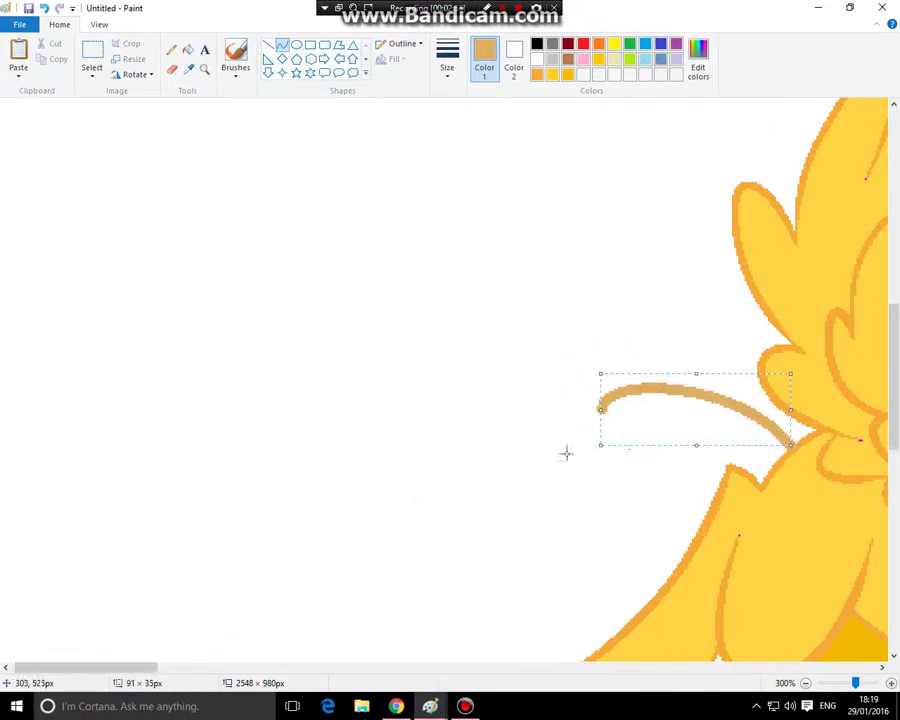
{"action": "left_click_drag", "start_coordinate": [597, 460], "coordinate": [685, 424]}
{"action": "left_click", "coordinate": [619, 413]}
{"action": "left_click", "coordinate": [456, 469]}
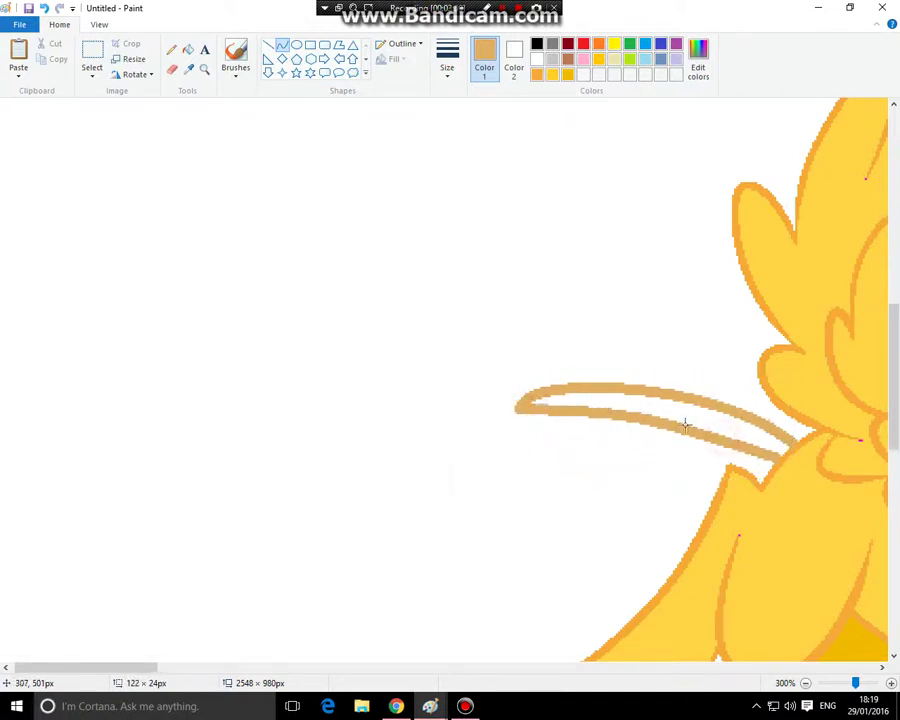
{"action": "left_click", "coordinate": [620, 424]}
{"action": "left_click", "coordinate": [472, 436]}
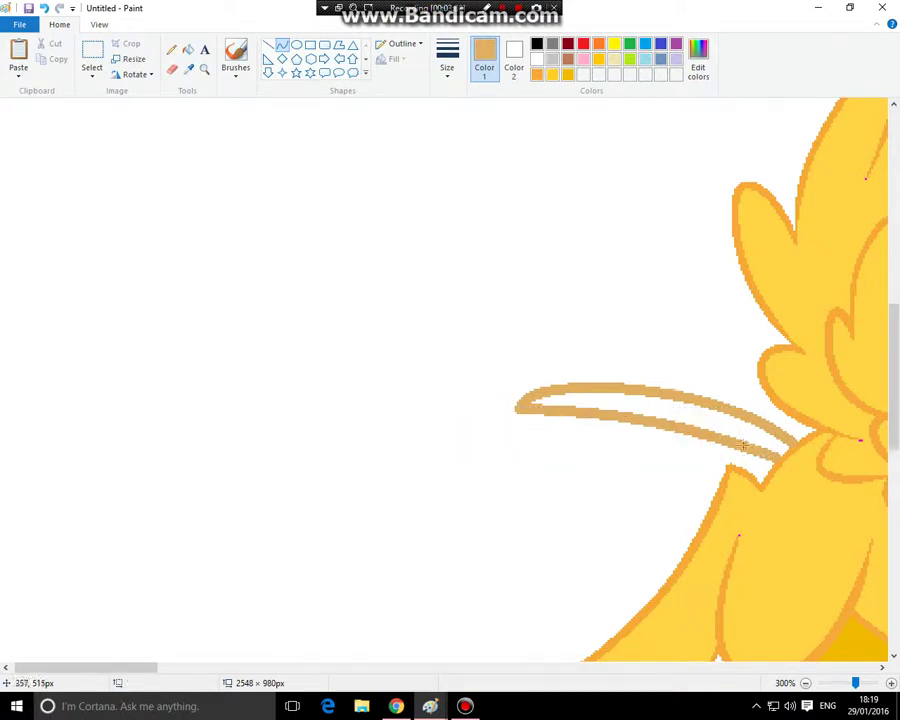
Outline the main tail lock beneath the slender strand, curving down to a point and back up to the rump
{"action": "left_click_drag", "start_coordinate": [771, 458], "coordinate": [389, 570]}
{"action": "scroll", "coordinate": [454, 613], "scroll_direction": "down", "scroll_amount": 3}
{"action": "left_click_drag", "start_coordinate": [494, 422], "coordinate": [402, 231]}
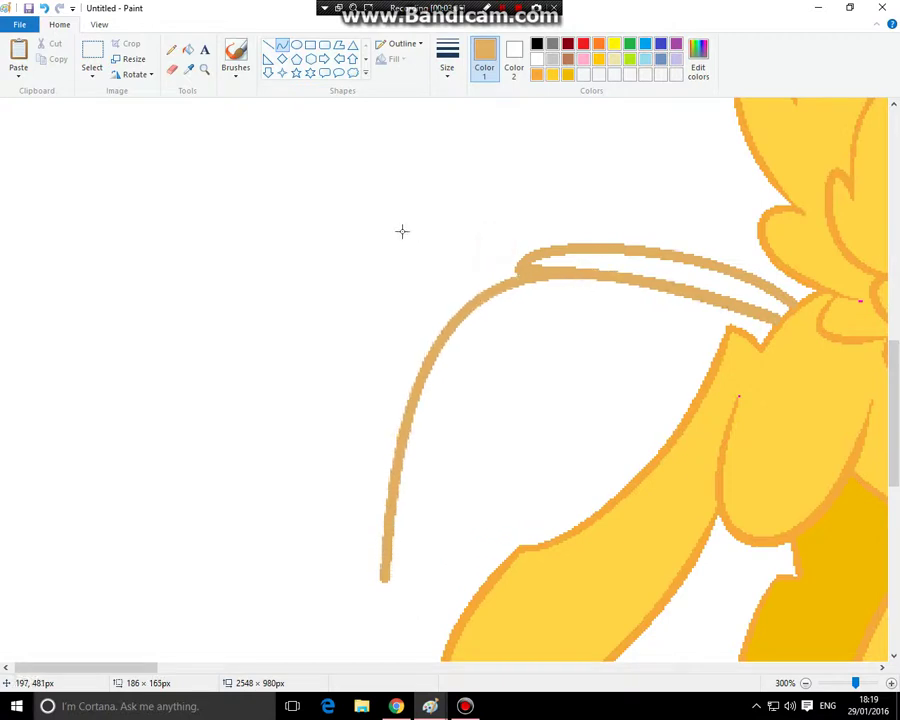
{"action": "left_click", "coordinate": [296, 561]}
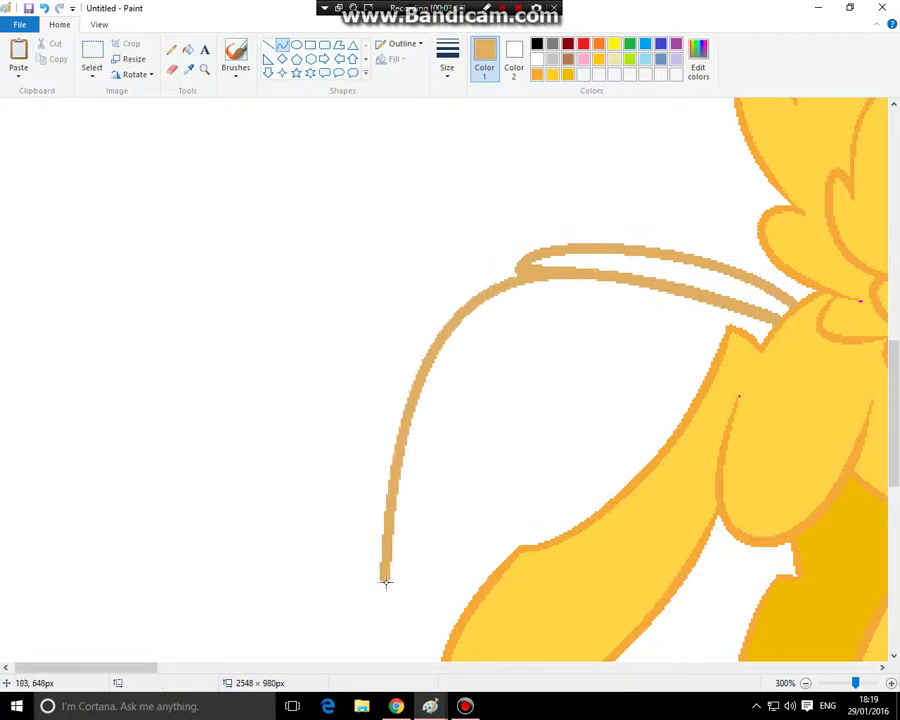
{"action": "left_click_drag", "start_coordinate": [386, 580], "coordinate": [474, 404]}
{"action": "left_click", "coordinate": [638, 352]}
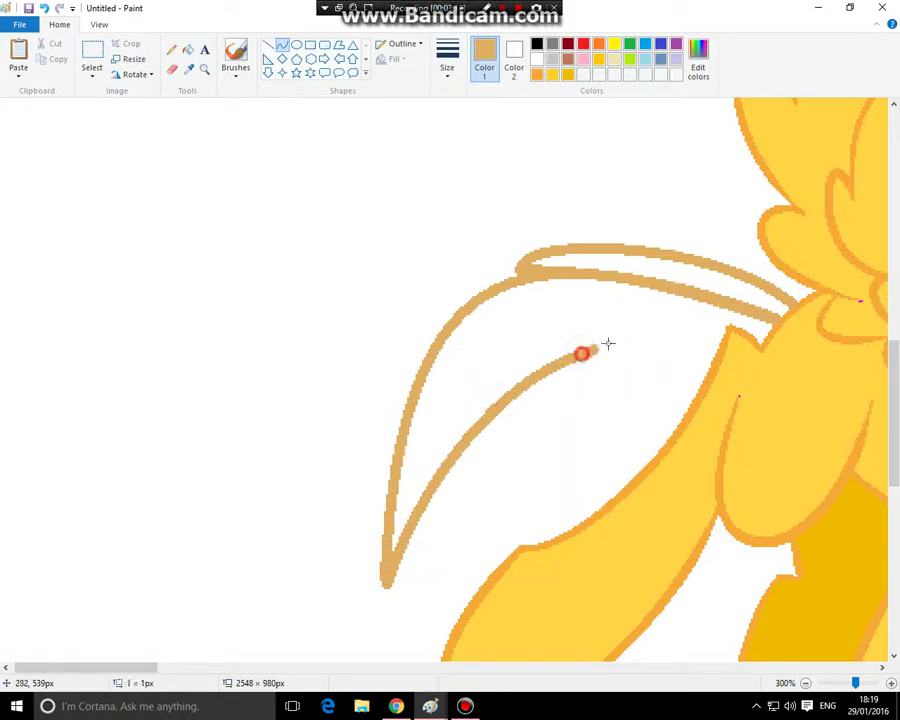
{"action": "left_click_drag", "start_coordinate": [586, 350], "coordinate": [718, 338]}
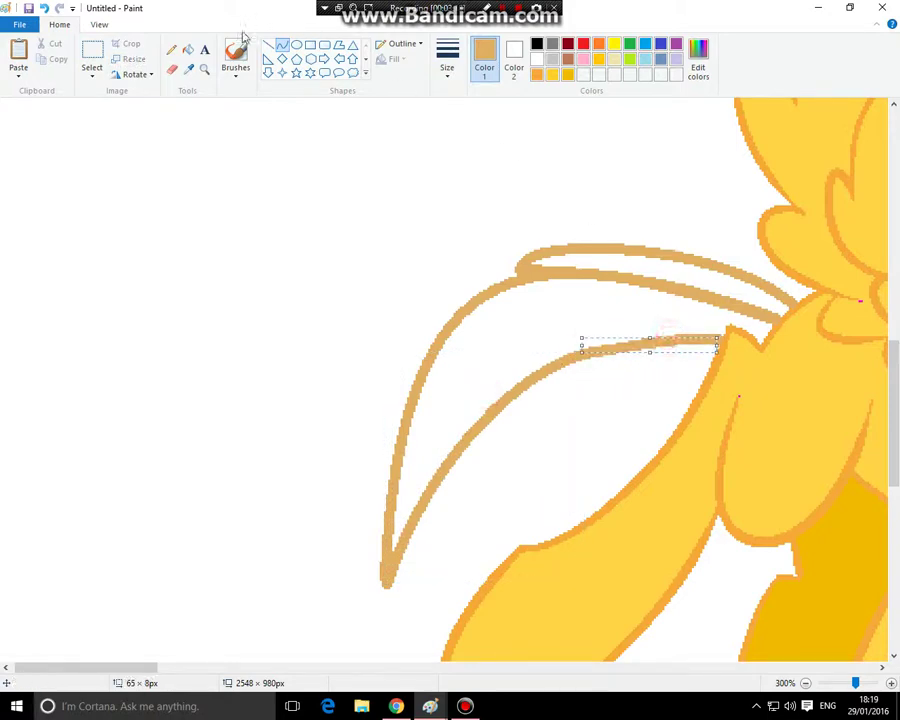
Sample the light orange hair colour from inside the yellow reference pony's mane
{"action": "left_click", "coordinate": [203, 68]}
{"action": "right_click", "coordinate": [292, 178]}
{"action": "right_click", "coordinate": [297, 178]}
{"action": "right_click", "coordinate": [298, 179]}
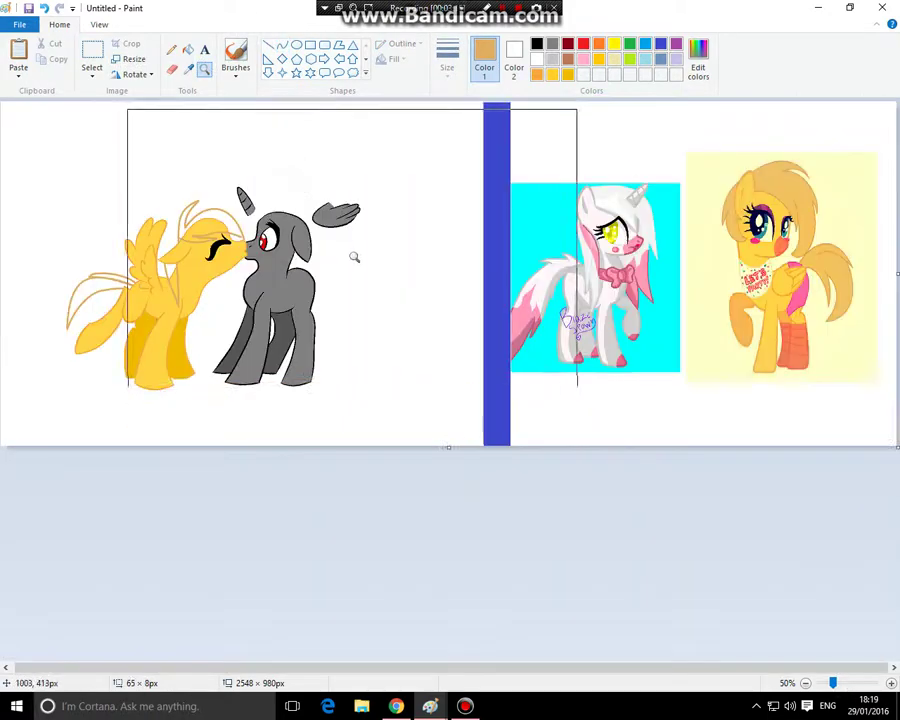
{"action": "left_click", "coordinate": [189, 70]}
{"action": "left_click", "coordinate": [785, 178]}
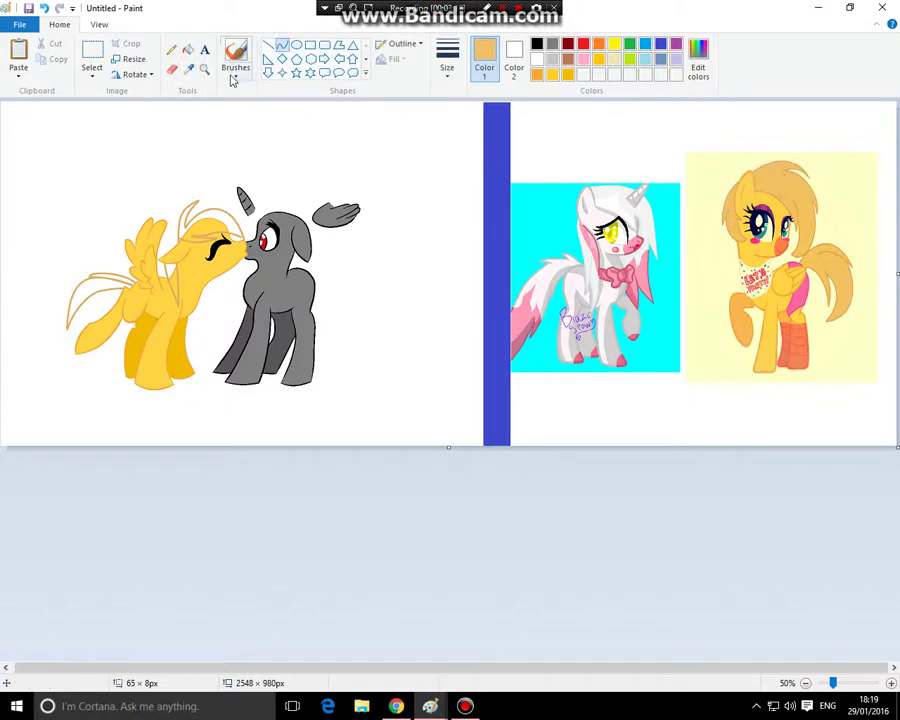
Fill the mane tuft, crown and fringe on the kissing yellow pony's head with the sampled hair colour
{"action": "left_click", "coordinate": [206, 69]}
{"action": "left_click", "coordinate": [272, 267]}
{"action": "left_click", "coordinate": [446, 376]}
{"action": "left_click", "coordinate": [197, 223]}
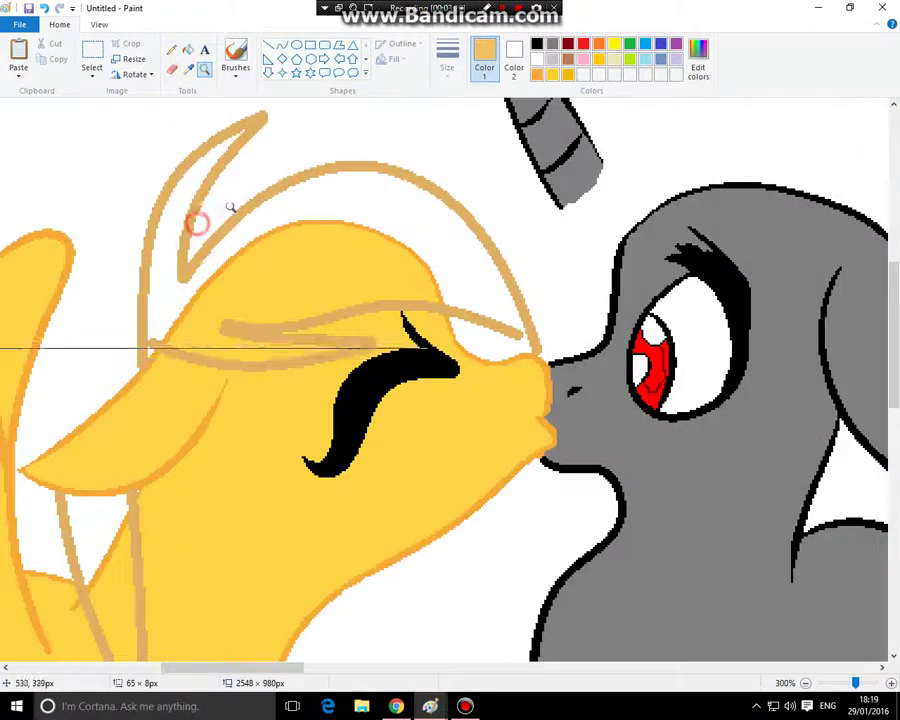
{"action": "left_click", "coordinate": [229, 206]}
{"action": "left_click", "coordinate": [189, 52]}
{"action": "left_click", "coordinate": [446, 290]}
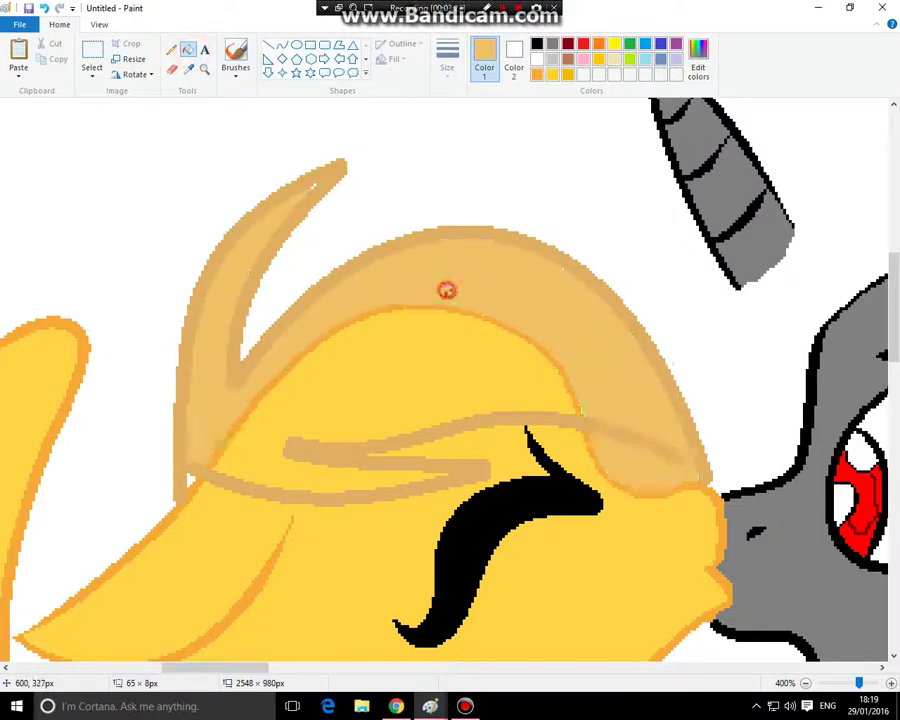
{"action": "left_click", "coordinate": [446, 311]}
{"action": "left_click", "coordinate": [449, 306]}
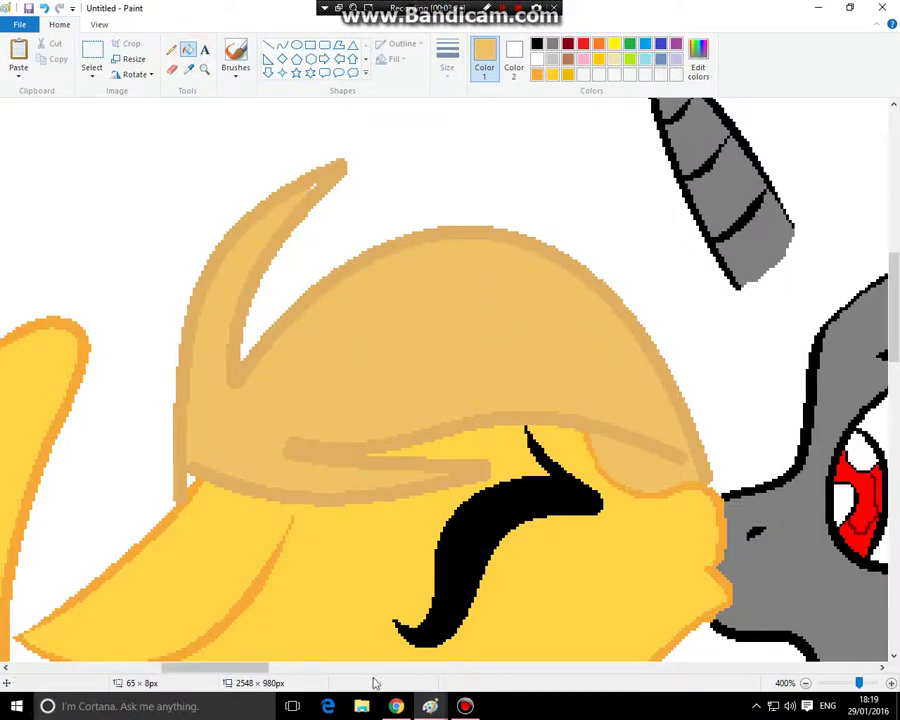
Fill both parts of the hair strand beneath the yellow pony's ear with the light orange hair colour
{"action": "left_click_drag", "start_coordinate": [238, 670], "coordinate": [216, 670]}
{"action": "scroll", "coordinate": [329, 457], "scroll_direction": "down", "scroll_amount": 5}
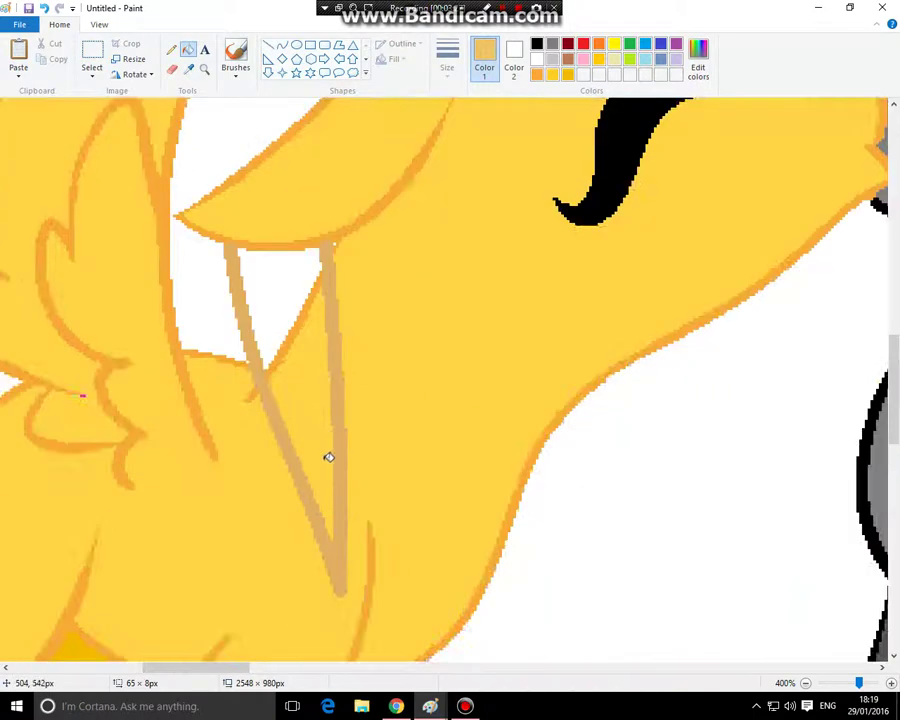
{"action": "left_click", "coordinate": [290, 341]}
{"action": "left_click", "coordinate": [259, 311]}
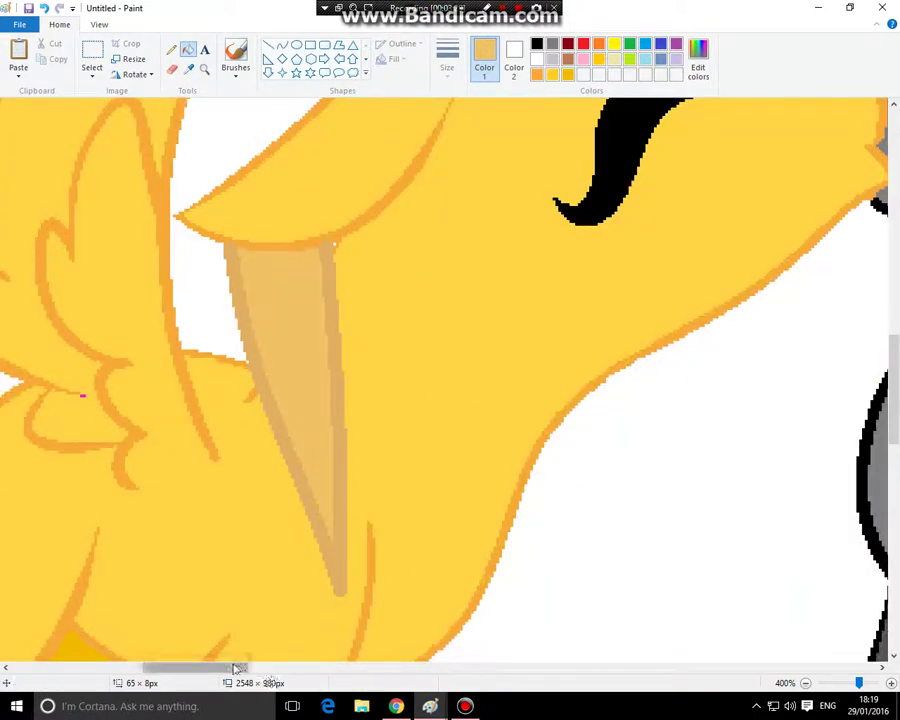
Fill the slender tail strand and the main tail lock of the yellow pony with the light orange hair colour
{"action": "left_click_drag", "start_coordinate": [236, 666], "coordinate": [172, 668]}
{"action": "left_click", "coordinate": [259, 350]}
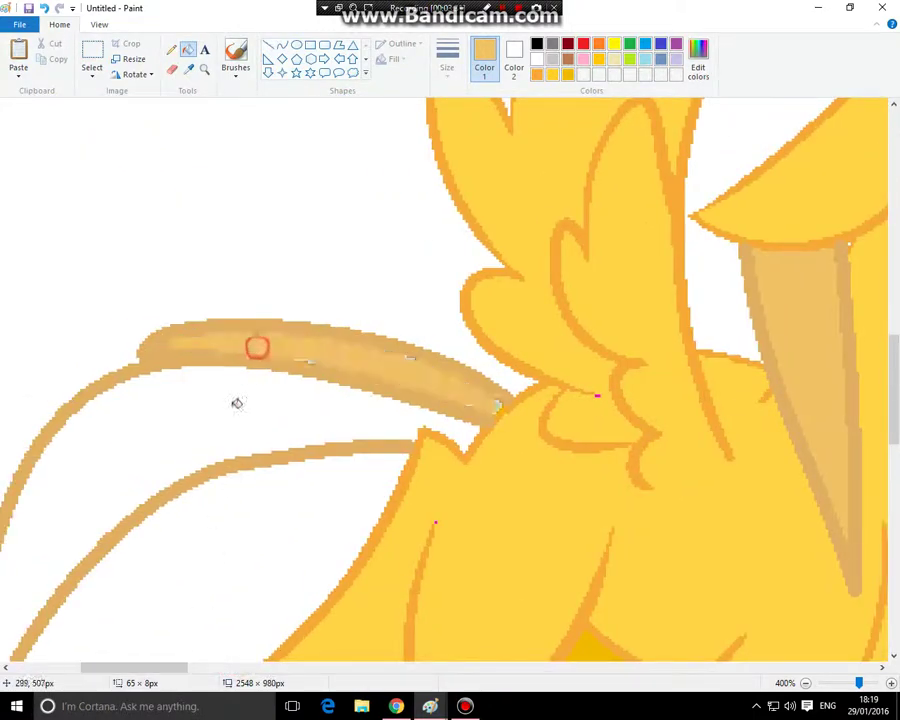
{"action": "left_click", "coordinate": [235, 402]}
Try to move the grey pony's loose horn using a rectangular selection
{"action": "left_click", "coordinate": [205, 72]}
{"action": "right_click", "coordinate": [300, 309]}
{"action": "right_click", "coordinate": [300, 309]}
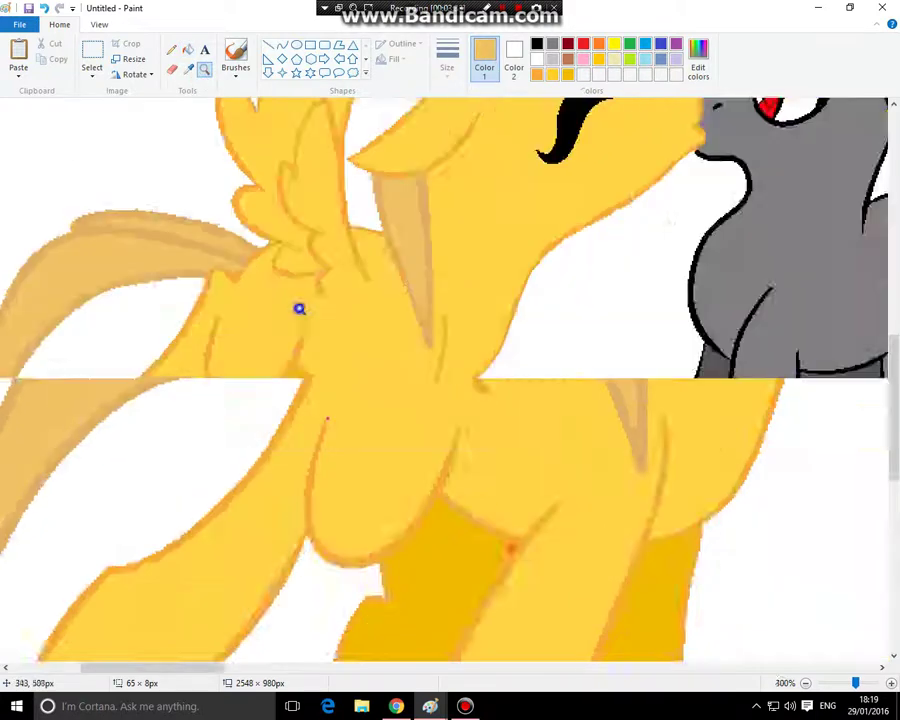
{"action": "right_click", "coordinate": [300, 309]}
{"action": "right_click", "coordinate": [373, 285]}
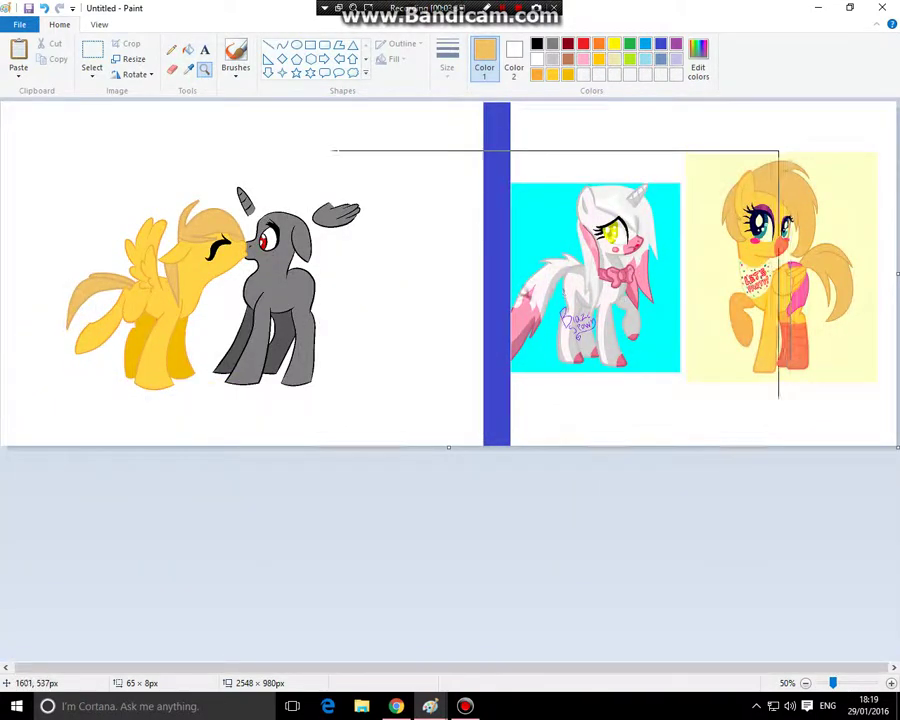
{"action": "left_click", "coordinate": [424, 266]}
{"action": "left_click", "coordinate": [300, 290]}
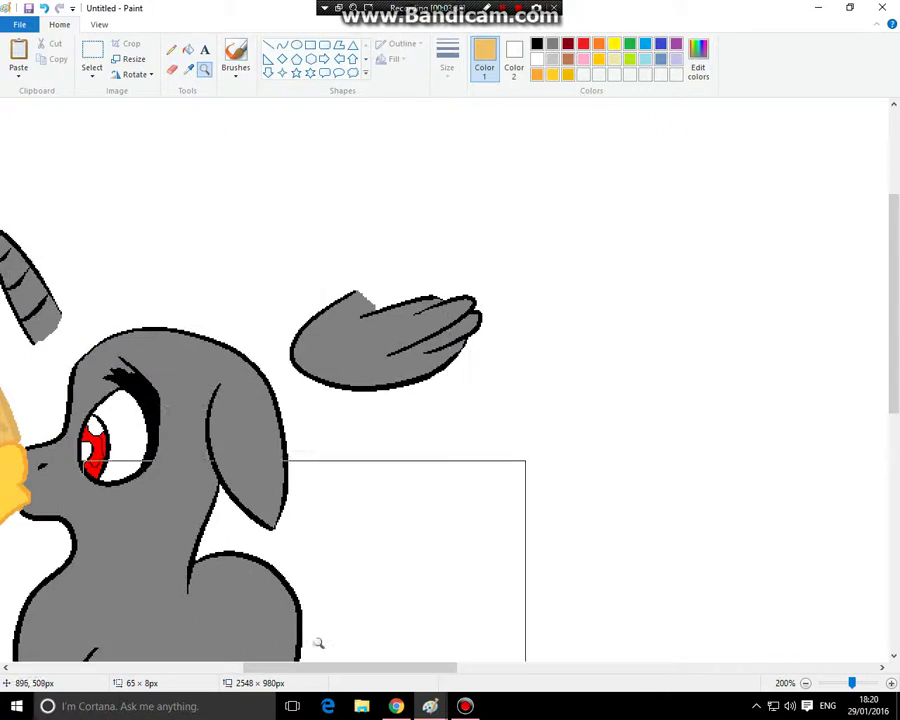
{"action": "left_click_drag", "start_coordinate": [314, 666], "coordinate": [268, 664]}
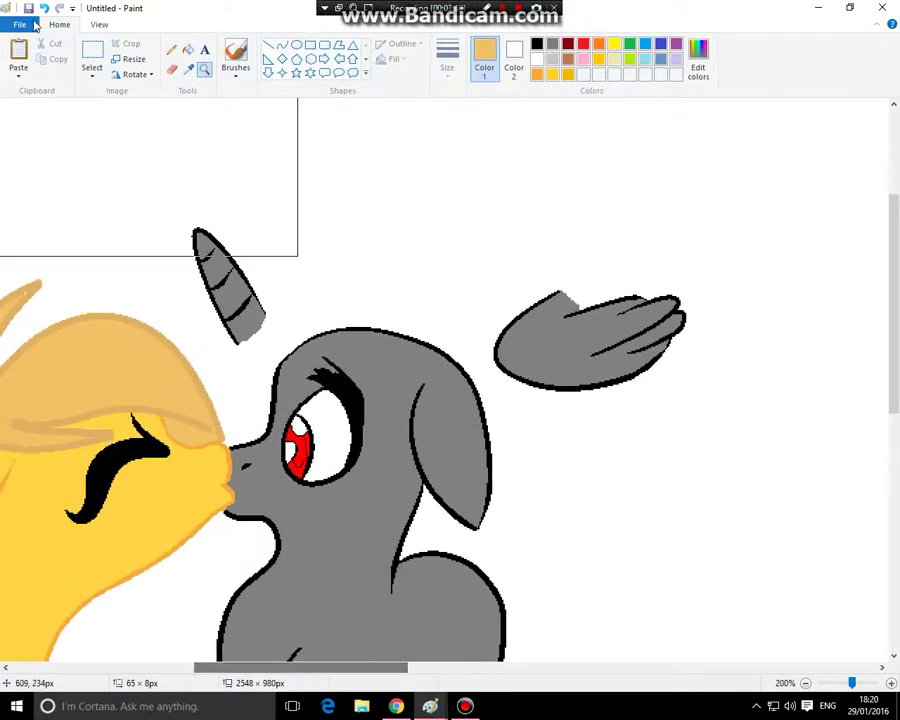
{"action": "left_click", "coordinate": [87, 48]}
{"action": "left_click_drag", "start_coordinate": [141, 171], "coordinate": [298, 315]}
{"action": "left_click", "coordinate": [171, 128]}
{"action": "left_click_drag", "start_coordinate": [169, 186], "coordinate": [288, 342]}
{"action": "left_click", "coordinate": [85, 173]}
{"action": "left_click_drag", "start_coordinate": [176, 209], "coordinate": [281, 347]}
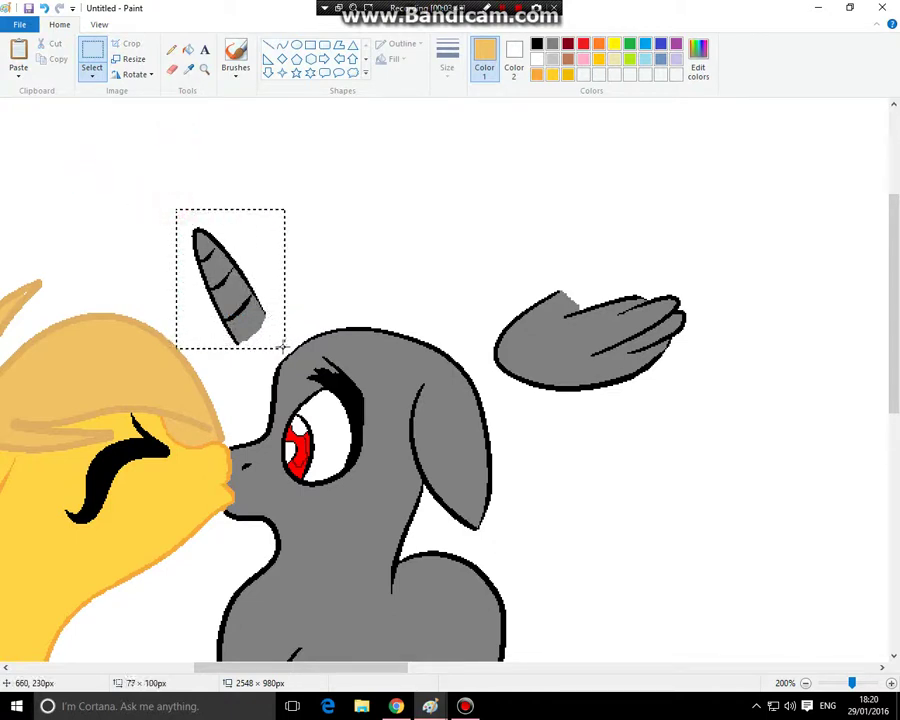
{"action": "left_click_drag", "start_coordinate": [221, 277], "coordinate": [180, 220]}
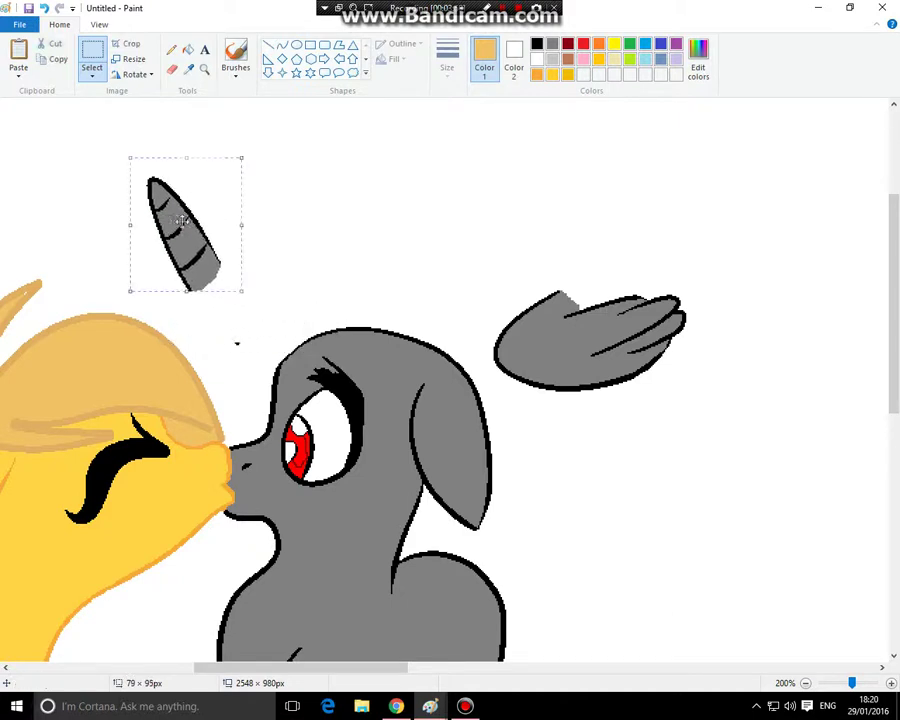
{"action": "left_click", "coordinate": [40, 8]}
Cut around the loose horn with a free-form selection and place it on the grey pony's forehead
{"action": "left_click", "coordinate": [92, 74]}
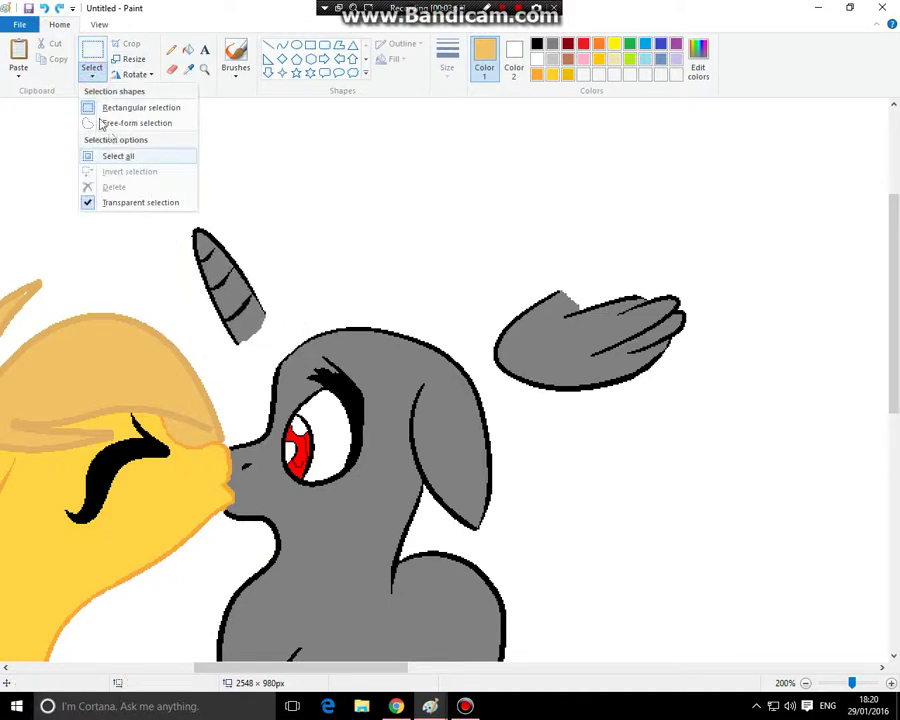
{"action": "left_click", "coordinate": [101, 122]}
{"action": "left_click_drag", "start_coordinate": [177, 210], "coordinate": [222, 353]}
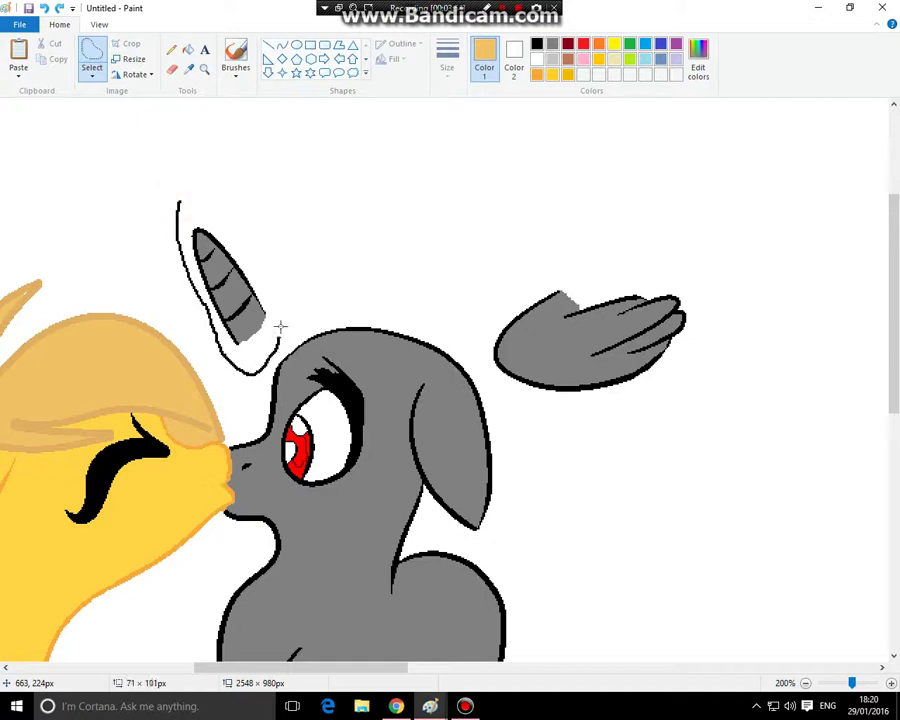
{"action": "left_click_drag", "start_coordinate": [204, 193], "coordinate": [180, 200]}
{"action": "left_click_drag", "start_coordinate": [207, 255], "coordinate": [270, 280]}
Select the loose grey wing with a free-form outline and remove it from the canvas
{"action": "mouse_move", "coordinate": [604, 256]}
{"action": "left_mouse_down"}
{"action": "mouse_move", "coordinate": [520, 273]}
{"action": "mouse_move", "coordinate": [478, 322]}
{"action": "left_mouse_up"}
{"action": "mouse_move", "coordinate": [524, 406]}
{"action": "left_mouse_down"}
{"action": "mouse_move", "coordinate": [648, 430]}
{"action": "mouse_move", "coordinate": [745, 286]}
{"action": "mouse_move", "coordinate": [625, 233]}
{"action": "mouse_move", "coordinate": [598, 258]}
{"action": "left_mouse_up"}
{"action": "right_click", "coordinate": [603, 276]}
{"action": "left_click", "coordinate": [625, 285]}
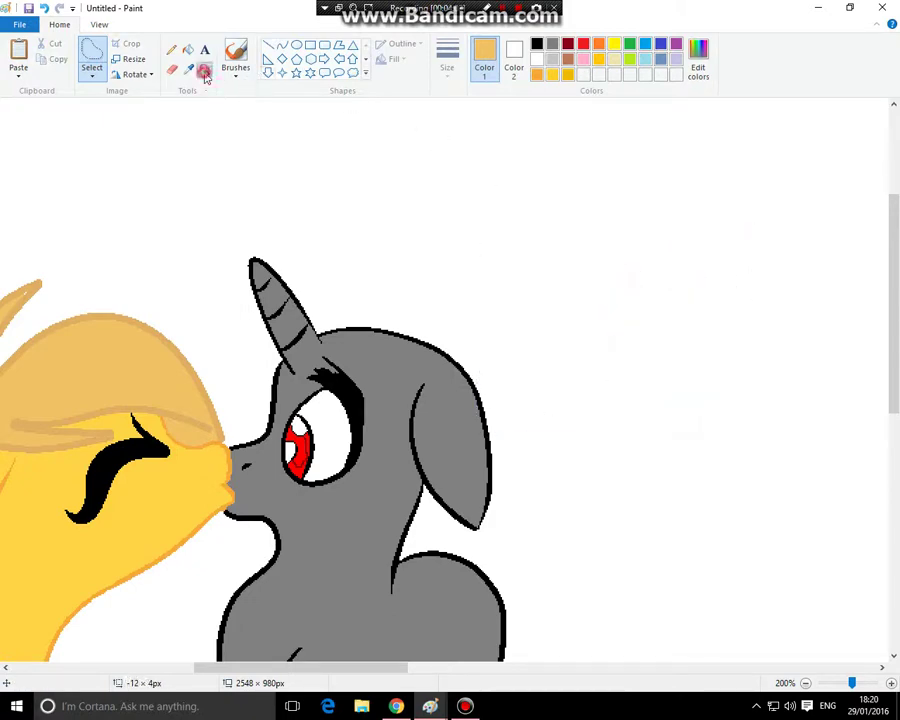
Sample the light grey outline colour from the white reference pony
{"action": "left_click", "coordinate": [205, 74]}
{"action": "right_click", "coordinate": [275, 195]}
{"action": "right_click", "coordinate": [275, 195]}
{"action": "right_click", "coordinate": [275, 195]}
{"action": "left_click", "coordinate": [422, 251]}
{"action": "left_click", "coordinate": [422, 251]}
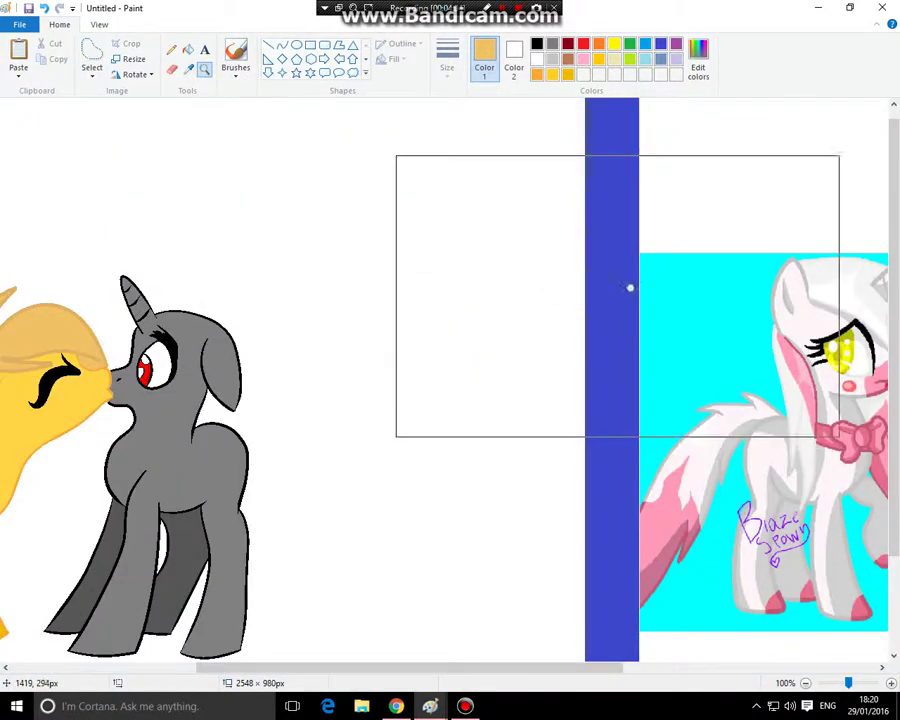
{"action": "left_click", "coordinate": [630, 288]}
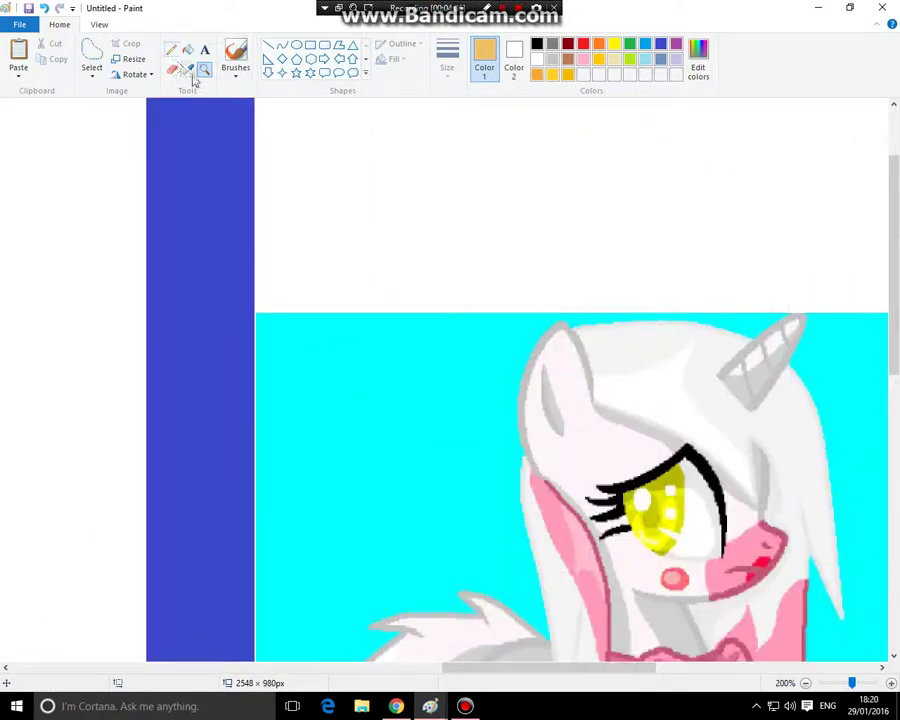
{"action": "left_click", "coordinate": [558, 324]}
{"action": "left_click", "coordinate": [204, 72]}
{"action": "right_click", "coordinate": [187, 139]}
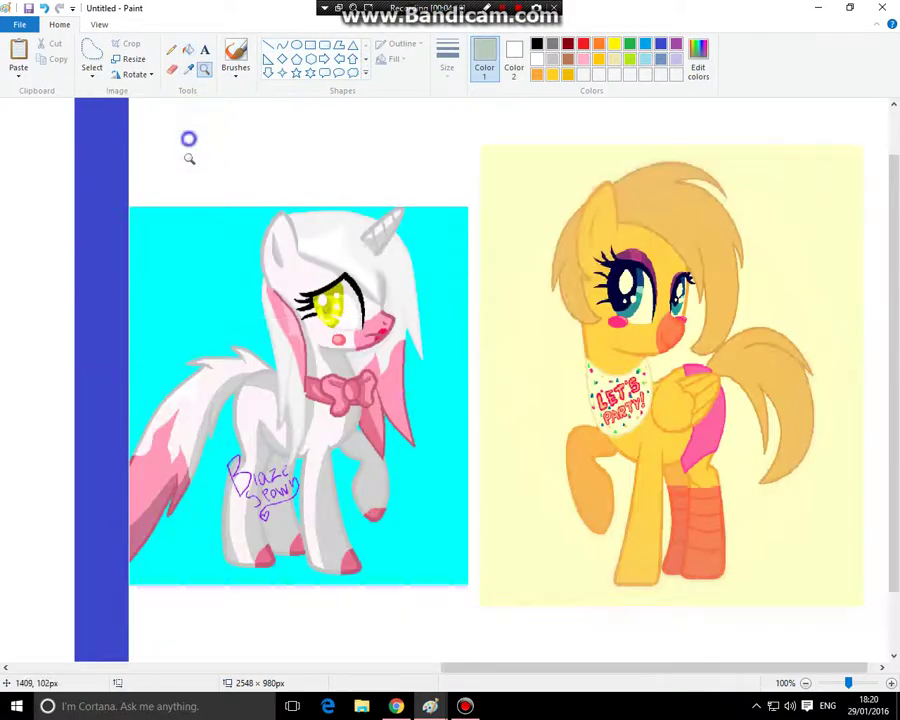
{"action": "right_click", "coordinate": [187, 158]}
{"action": "left_click", "coordinate": [502, 256]}
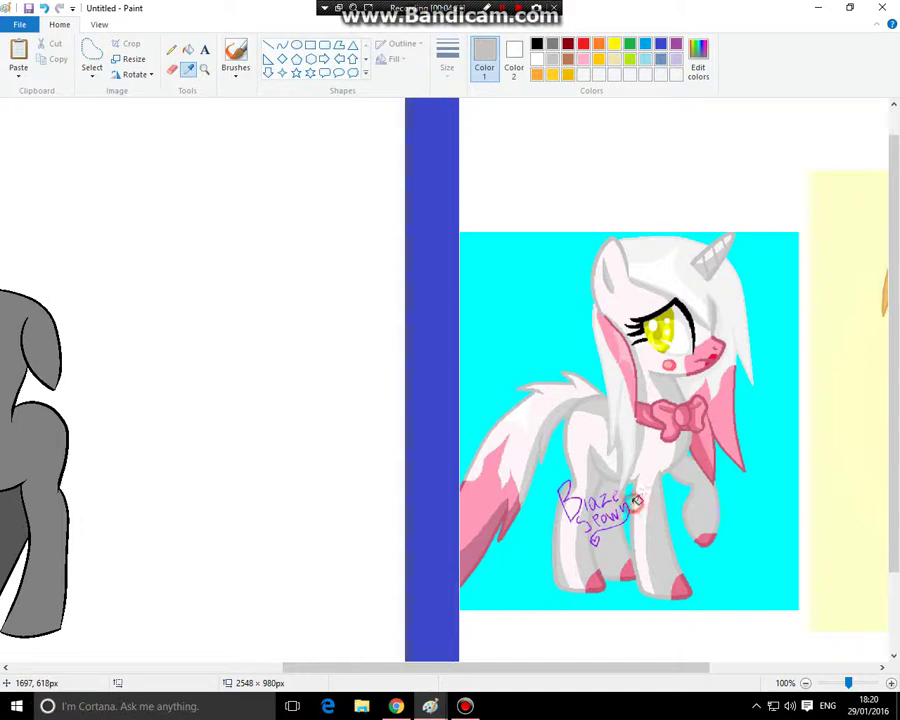
Fill the outlines of the grey pony's horn, head, ear, back, muzzle and chest with the sampled light grey
{"action": "left_click_drag", "start_coordinate": [494, 668], "coordinate": [354, 668]}
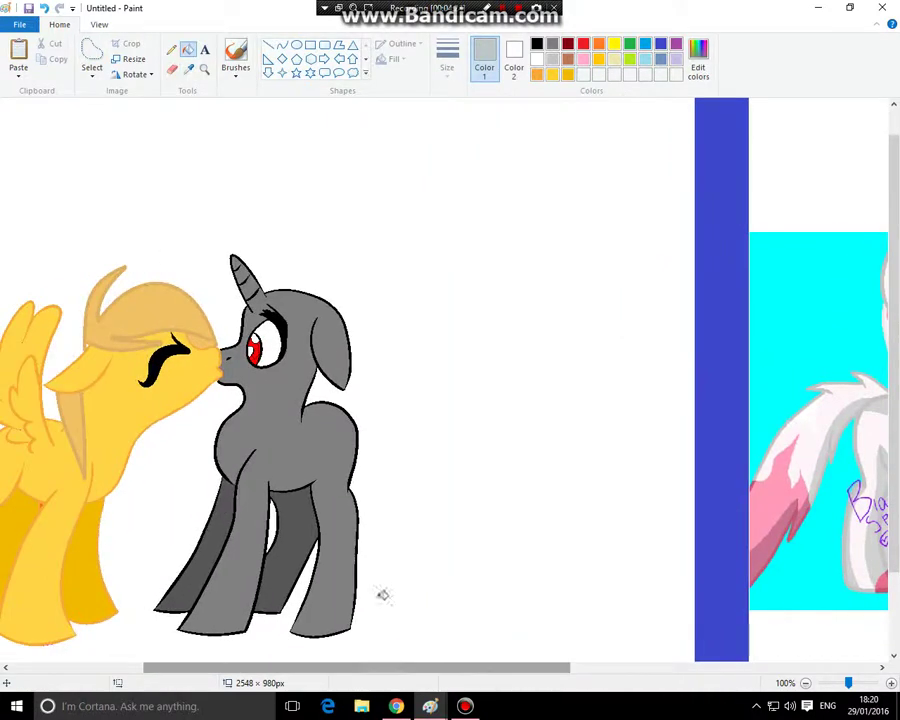
{"action": "left_click", "coordinate": [205, 72]}
{"action": "left_click", "coordinate": [321, 322]}
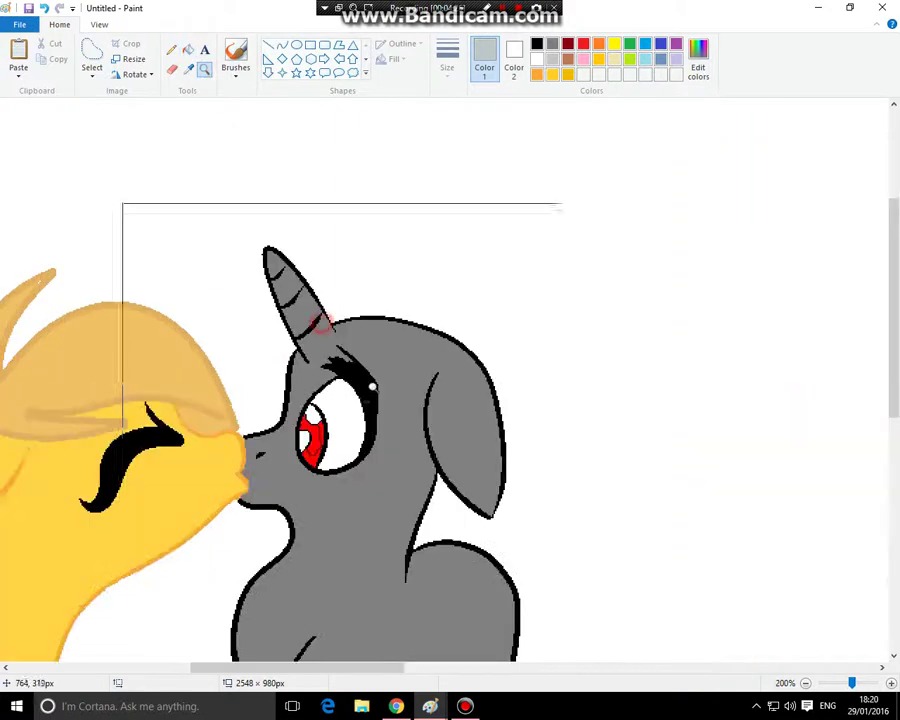
{"action": "left_click", "coordinate": [372, 388]}
{"action": "left_click", "coordinate": [189, 47]}
{"action": "left_click", "coordinate": [182, 104]}
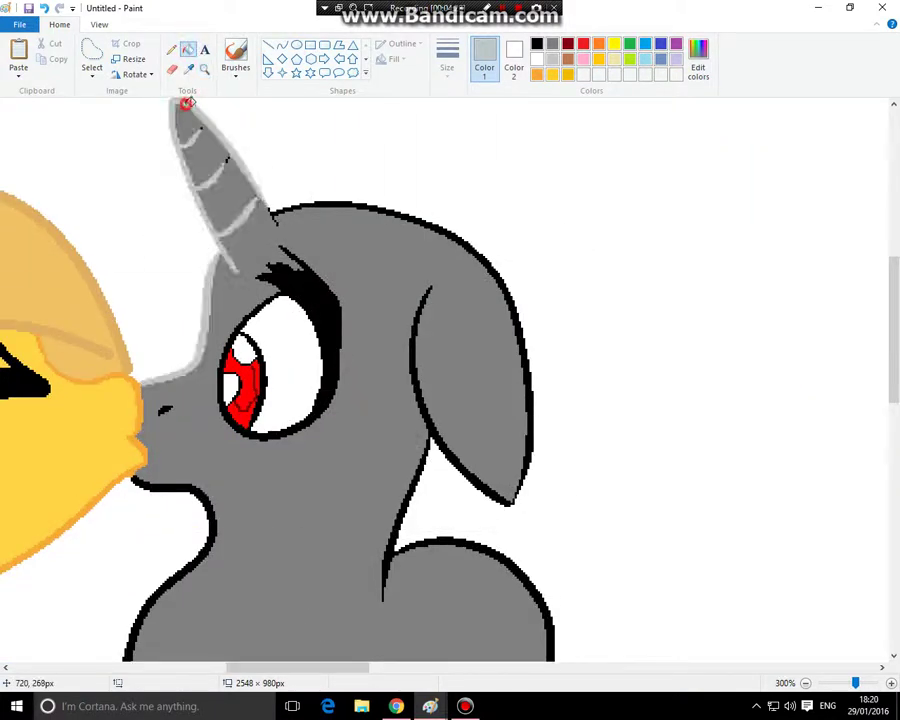
{"action": "left_click", "coordinate": [308, 204]}
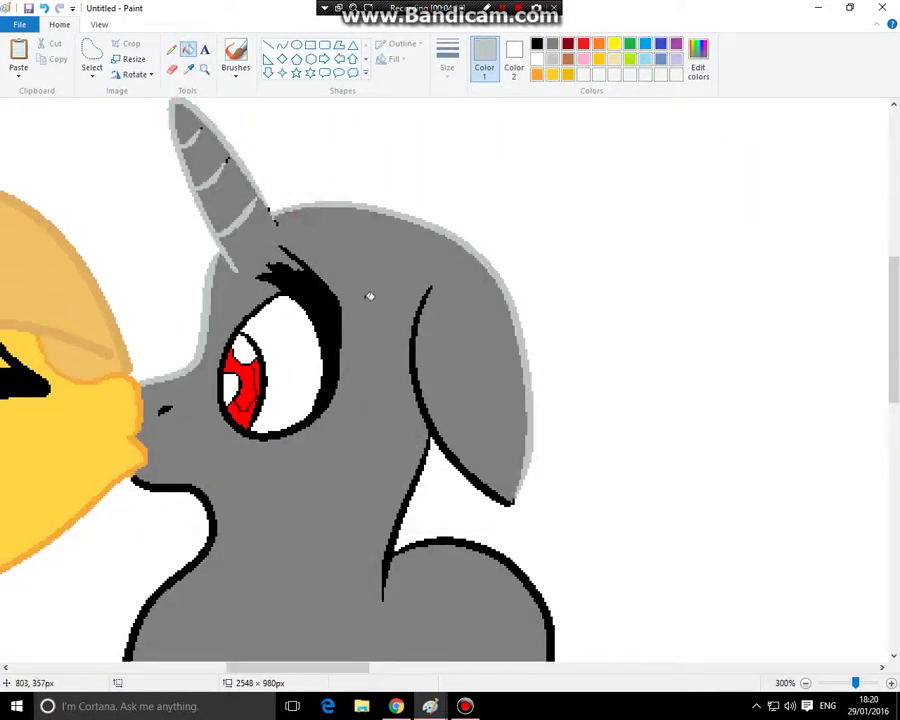
{"action": "left_click", "coordinate": [414, 345]}
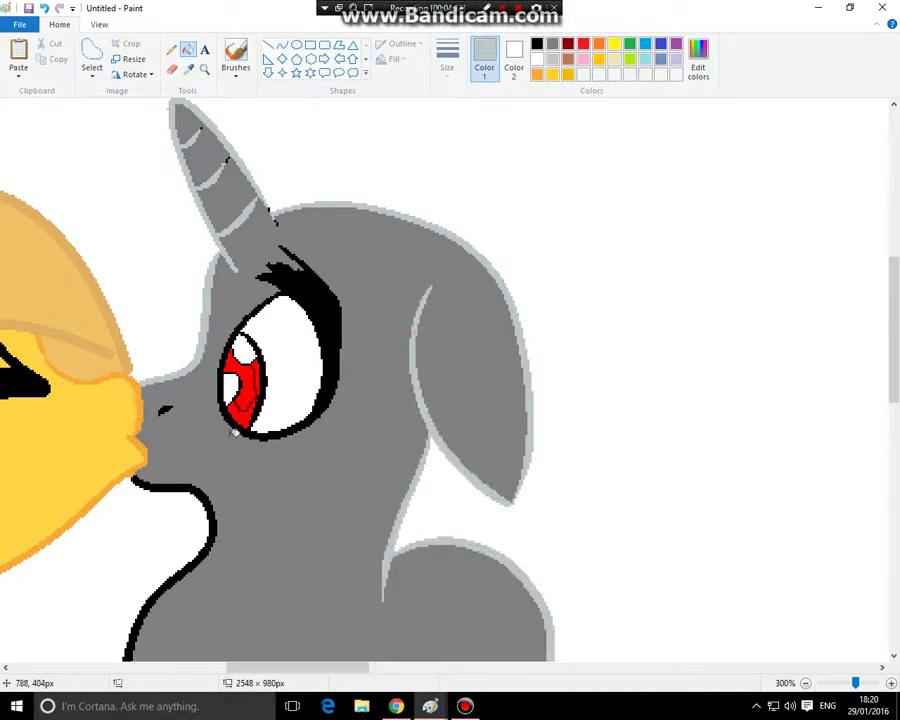
{"action": "left_click", "coordinate": [184, 482]}
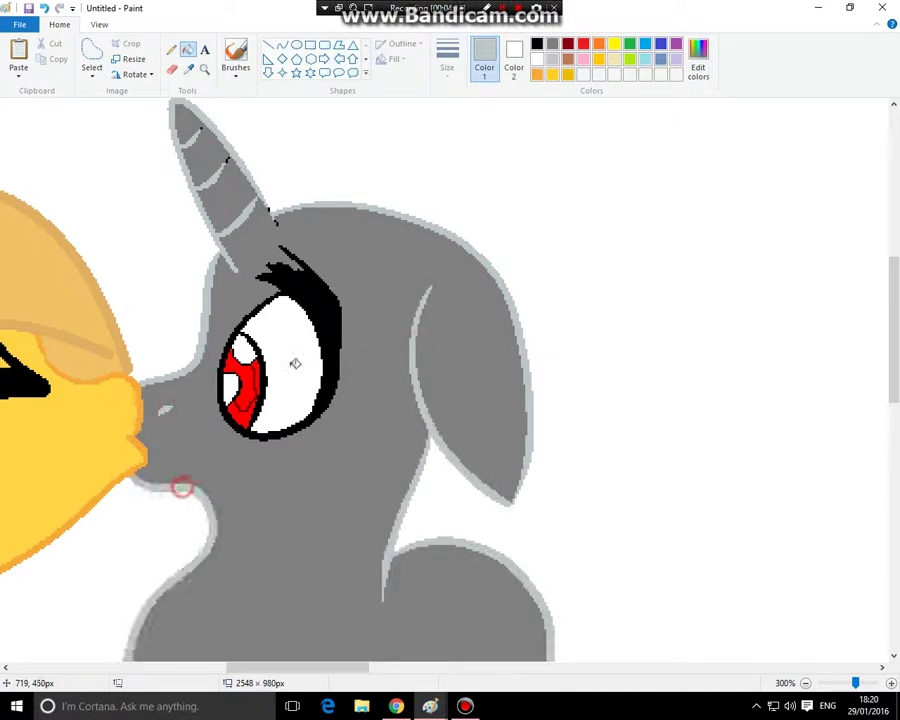
Switch to the YouTube song page in the browser and return to the pony drawing in Paint
{"action": "left_click", "coordinate": [826, 7]}
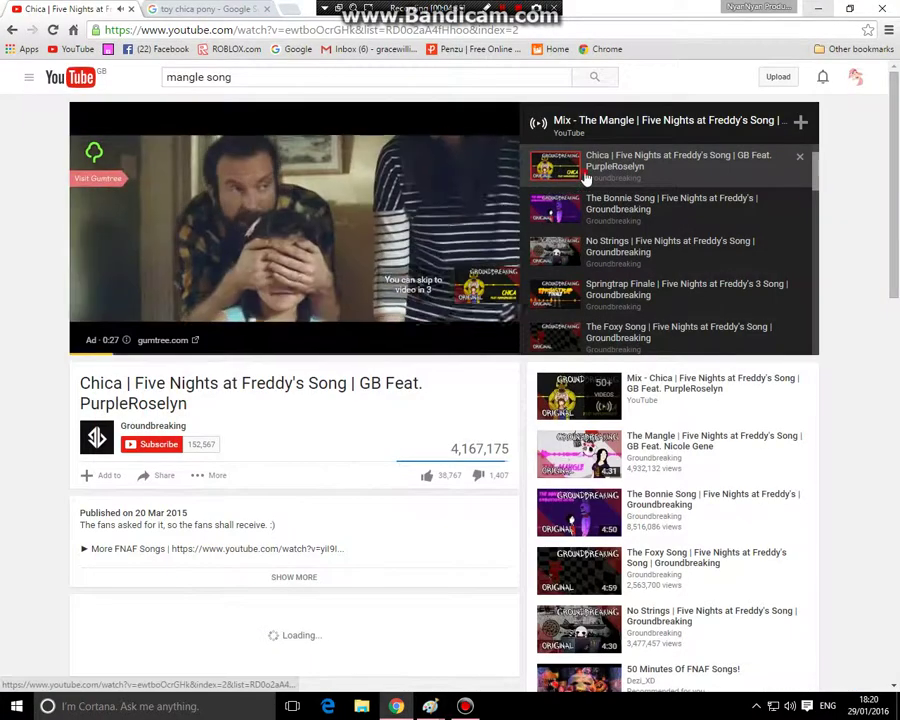
{"action": "mouse_move", "coordinate": [430, 706]}
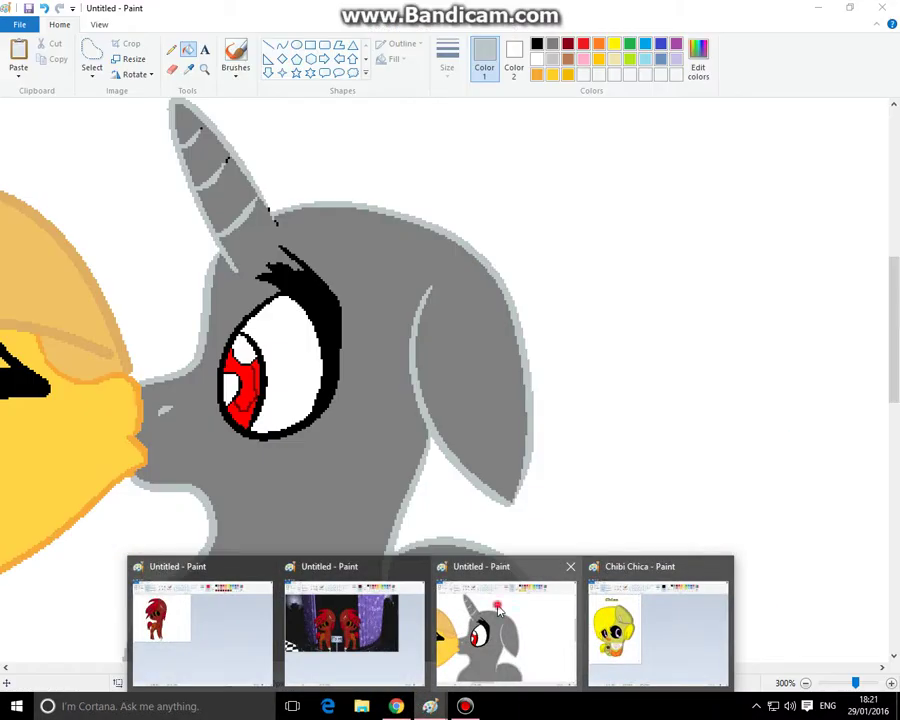
{"action": "left_click", "coordinate": [498, 607]}
Fill the remaining black outlines of the grey pony's belly and legs with the light grey outline colour
{"action": "scroll", "coordinate": [410, 416], "scroll_direction": "down", "scroll_amount": 5}
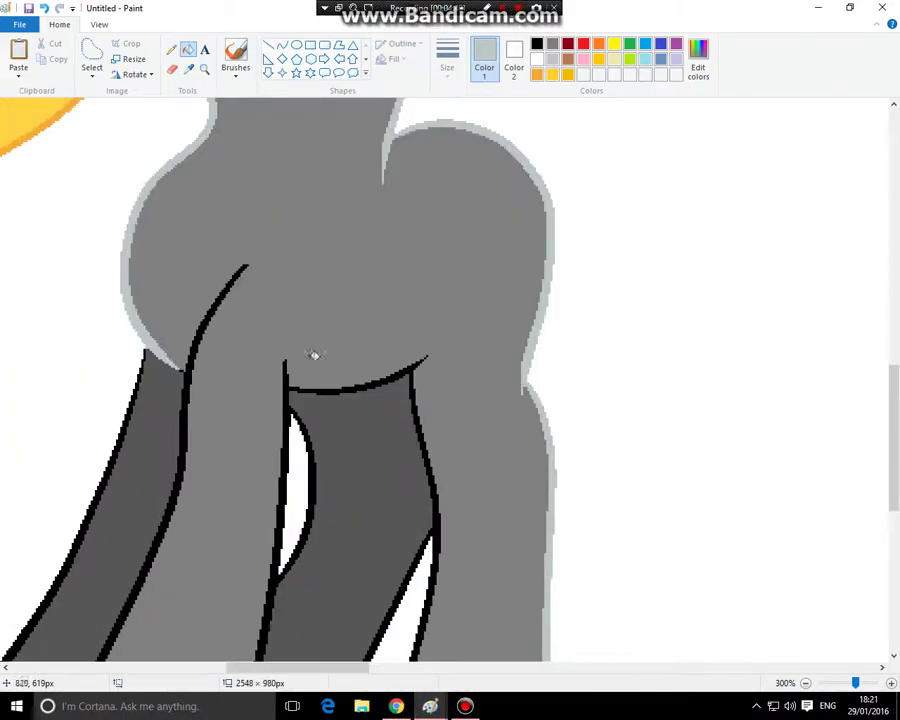
{"action": "left_click", "coordinate": [229, 288]}
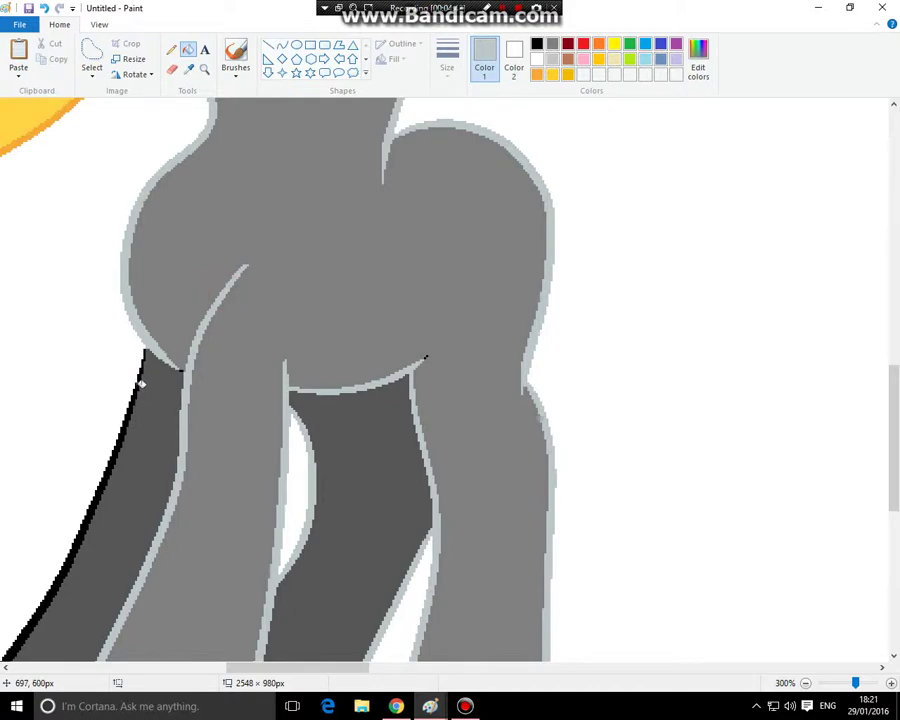
{"action": "left_click", "coordinate": [141, 384]}
{"action": "scroll", "coordinate": [205, 344], "scroll_direction": "down", "scroll_amount": 3}
{"action": "scroll", "coordinate": [199, 338], "scroll_direction": "up", "scroll_amount": 8}
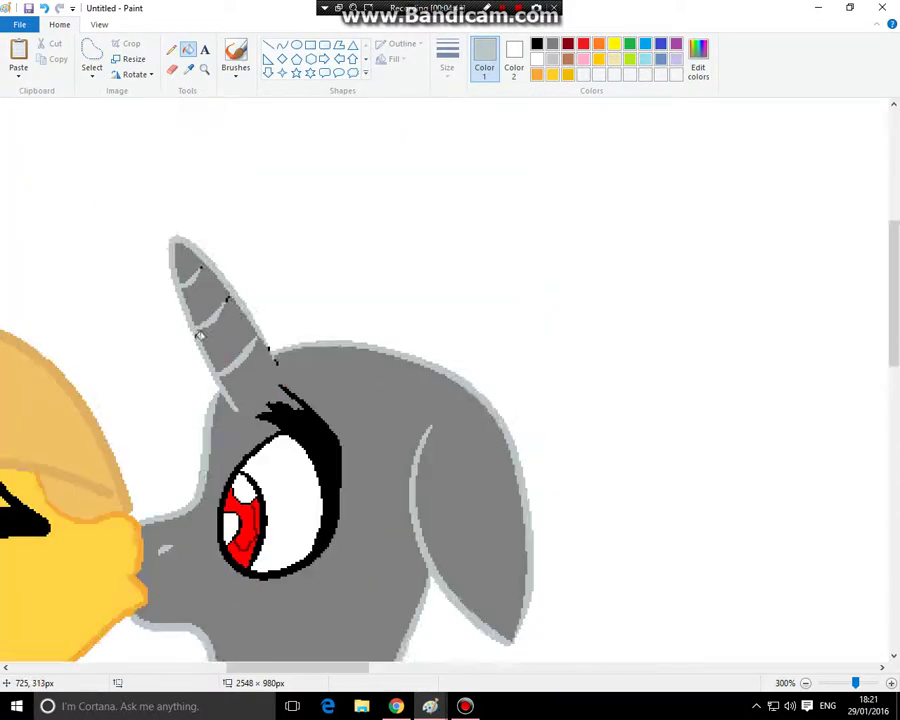
Sample the pale pink body colour from the white reference pony and fill the grey pony's body and horn segments with it
{"action": "scroll", "coordinate": [199, 336], "scroll_direction": "down", "scroll_amount": 3}
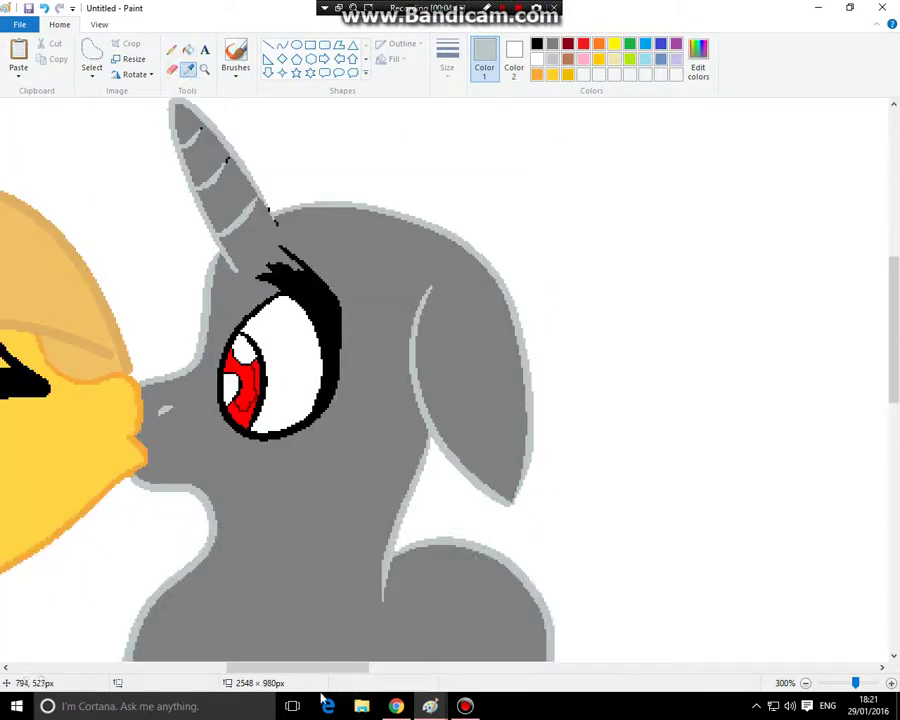
{"action": "mouse_move", "coordinate": [315, 668]}
{"action": "left_mouse_down"}
{"action": "mouse_move", "coordinate": [583, 668]}
{"action": "mouse_move", "coordinate": [580, 680]}
{"action": "mouse_move", "coordinate": [314, 667]}
{"action": "left_mouse_up"}
{"action": "left_click", "coordinate": [651, 412]}
{"action": "left_click", "coordinate": [321, 477]}
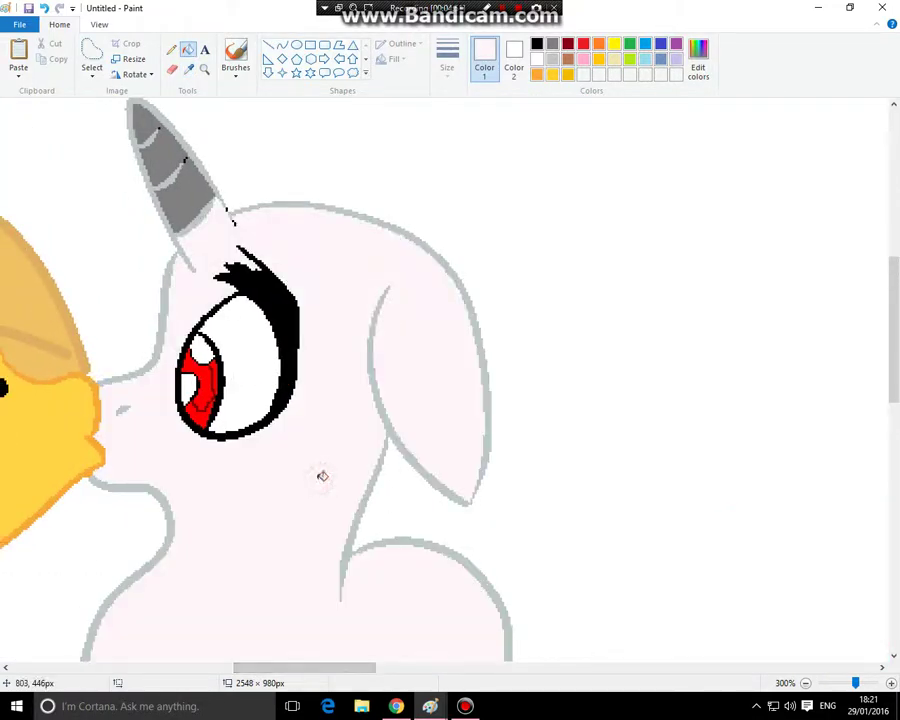
{"action": "left_click", "coordinate": [189, 188]}
{"action": "left_click", "coordinate": [162, 157]}
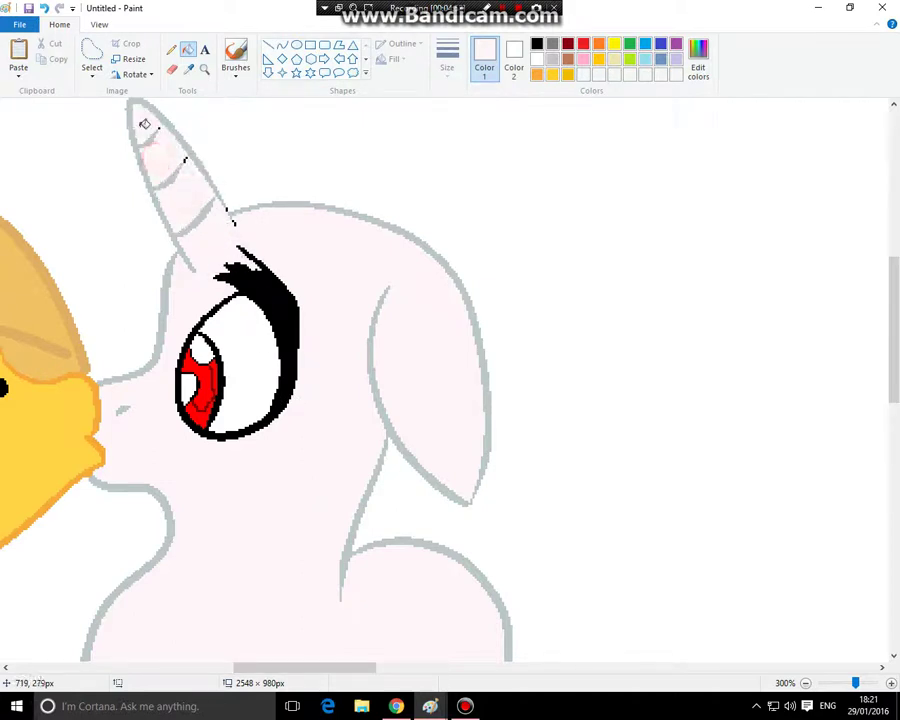
Mix a darker pink with RGB 255, 210, 228 and fill the unicorn's two far legs with it
{"action": "scroll", "coordinate": [256, 322], "scroll_direction": "down", "scroll_amount": 5}
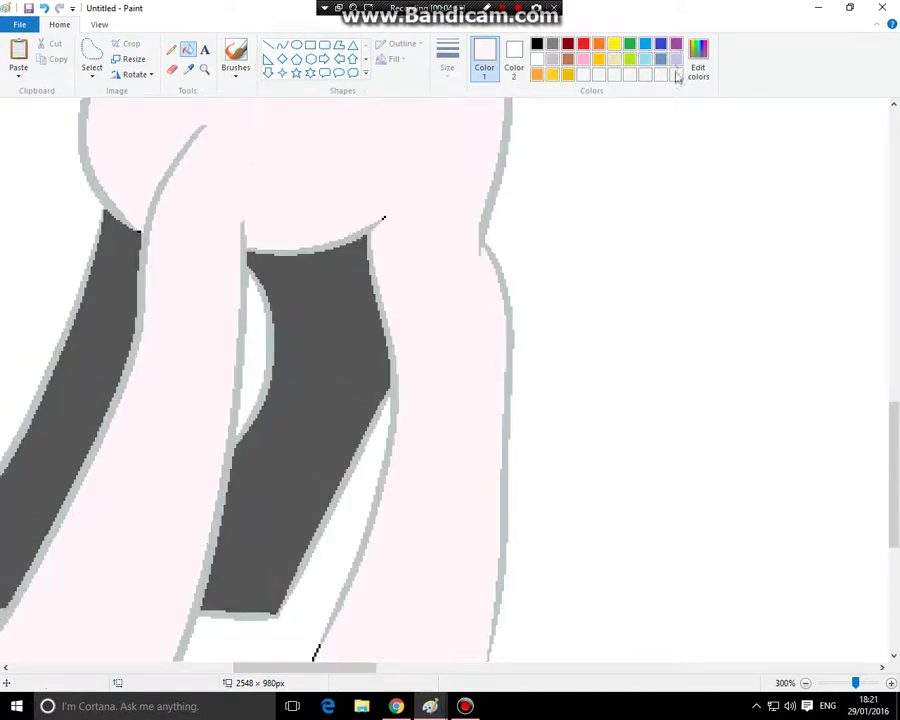
{"action": "left_click", "coordinate": [704, 62]}
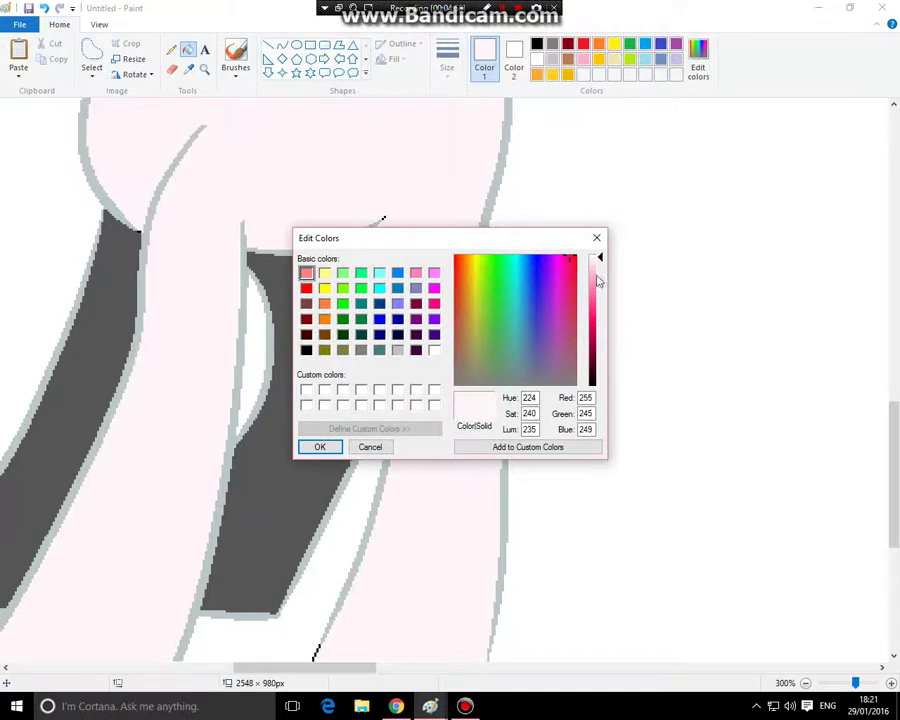
{"action": "left_click", "coordinate": [597, 269]}
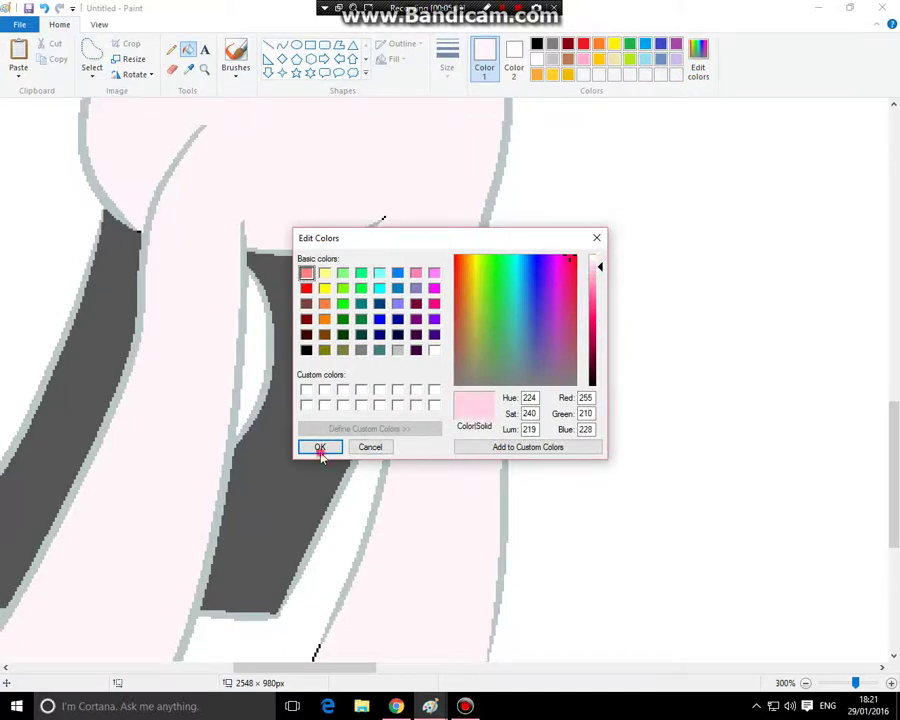
{"action": "left_click", "coordinate": [320, 447]}
{"action": "left_click", "coordinate": [313, 459]}
{"action": "left_click", "coordinate": [81, 385]}
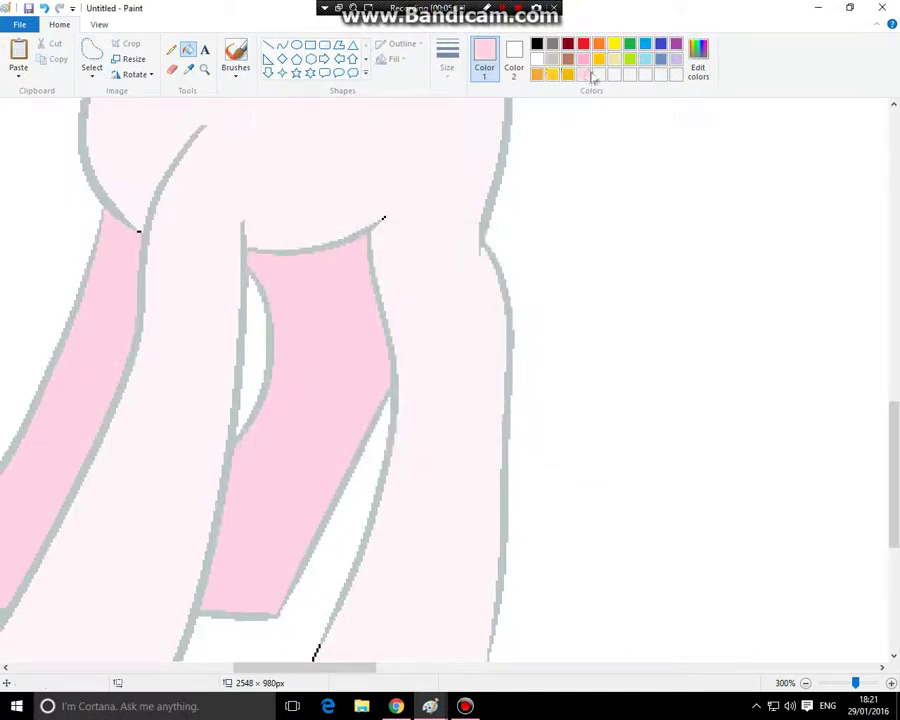
Mix a lighter pink with RGB 255, 232, 241 and refill the unicorn's two far legs with it
{"action": "left_click", "coordinate": [697, 62]}
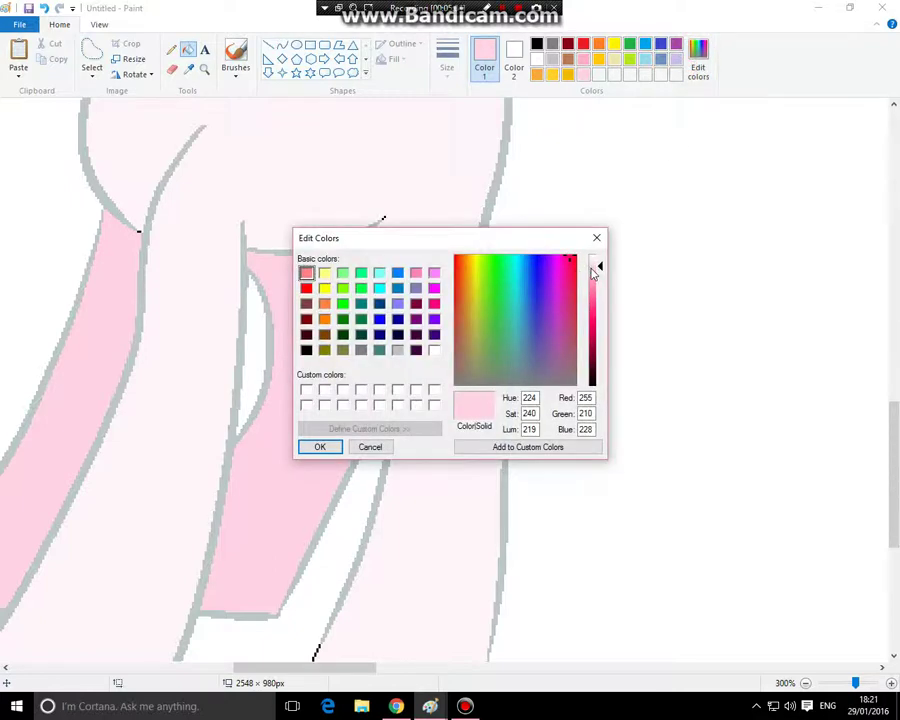
{"action": "left_click", "coordinate": [598, 263]}
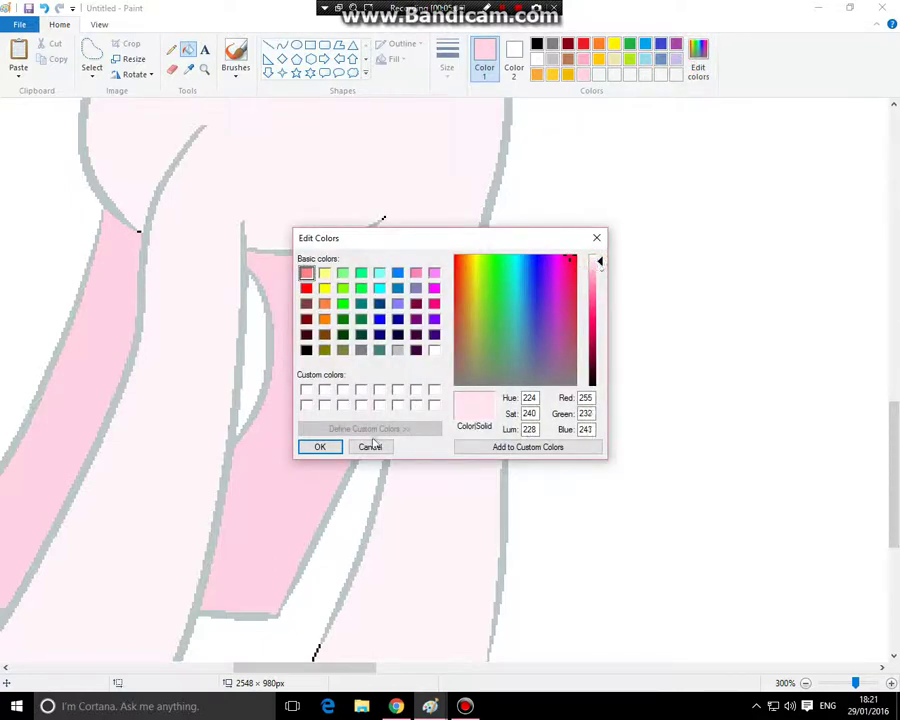
{"action": "left_click", "coordinate": [330, 450]}
{"action": "left_click", "coordinate": [325, 444]}
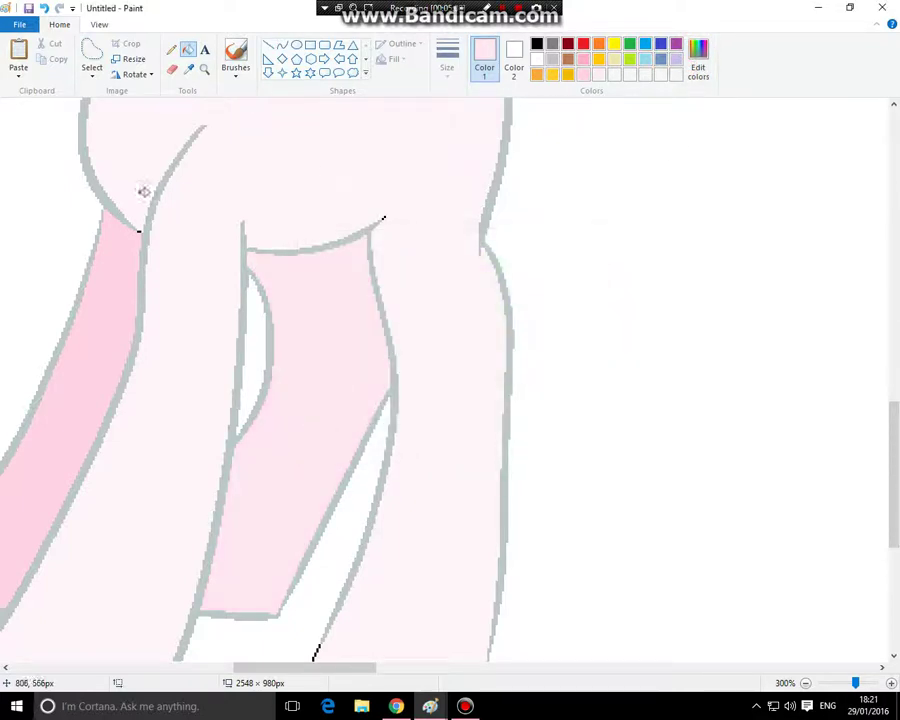
{"action": "left_click", "coordinate": [110, 306]}
Sample the light grey mane colour from the white reference pony's hair
{"action": "left_click", "coordinate": [203, 72]}
{"action": "right_click", "coordinate": [216, 182]}
{"action": "right_click", "coordinate": [216, 182]}
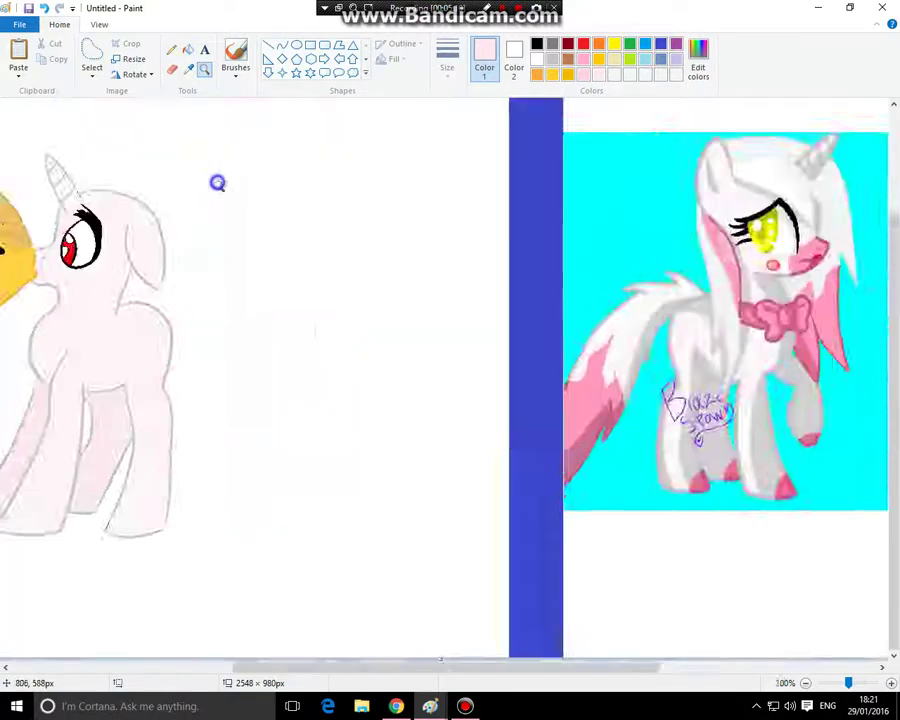
{"action": "right_click", "coordinate": [216, 182]}
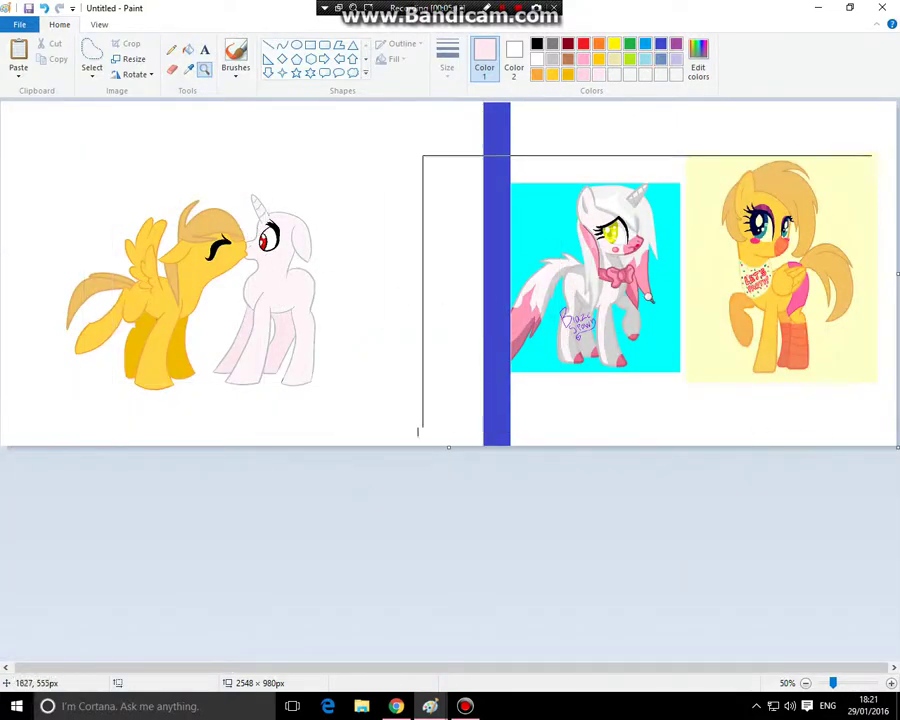
{"action": "left_click", "coordinate": [645, 291]}
{"action": "left_click", "coordinate": [296, 232]}
{"action": "left_click", "coordinate": [592, 254]}
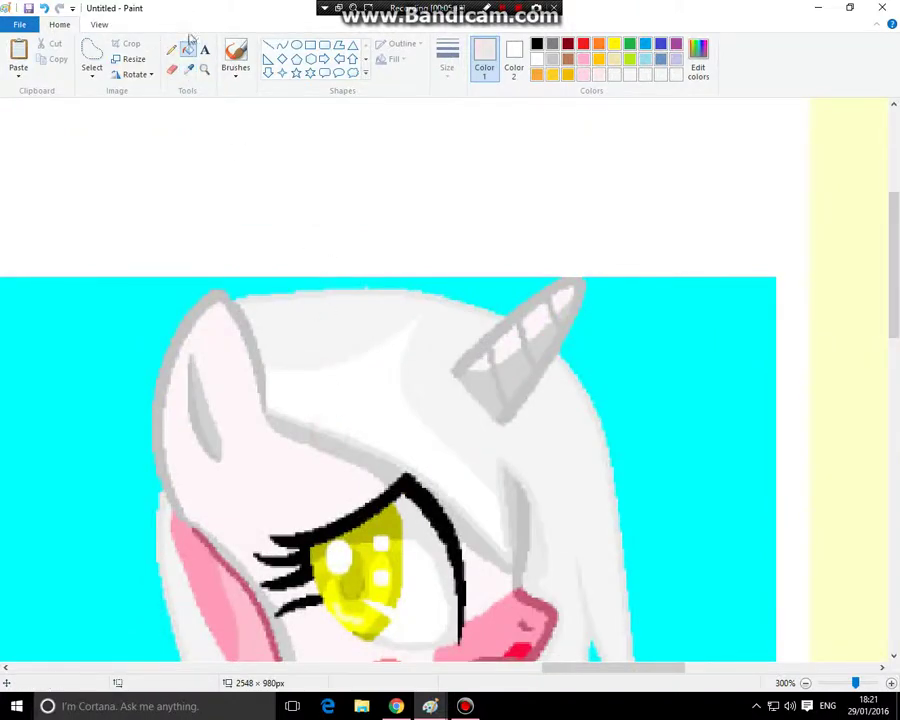
Draw a thick light grey curve arching from the back of the unicorn's head to its horn tip as the mane's top edge
{"action": "right_click", "coordinate": [189, 174]}
{"action": "right_click", "coordinate": [182, 185]}
{"action": "right_click", "coordinate": [170, 201]}
{"action": "right_click", "coordinate": [169, 203]}
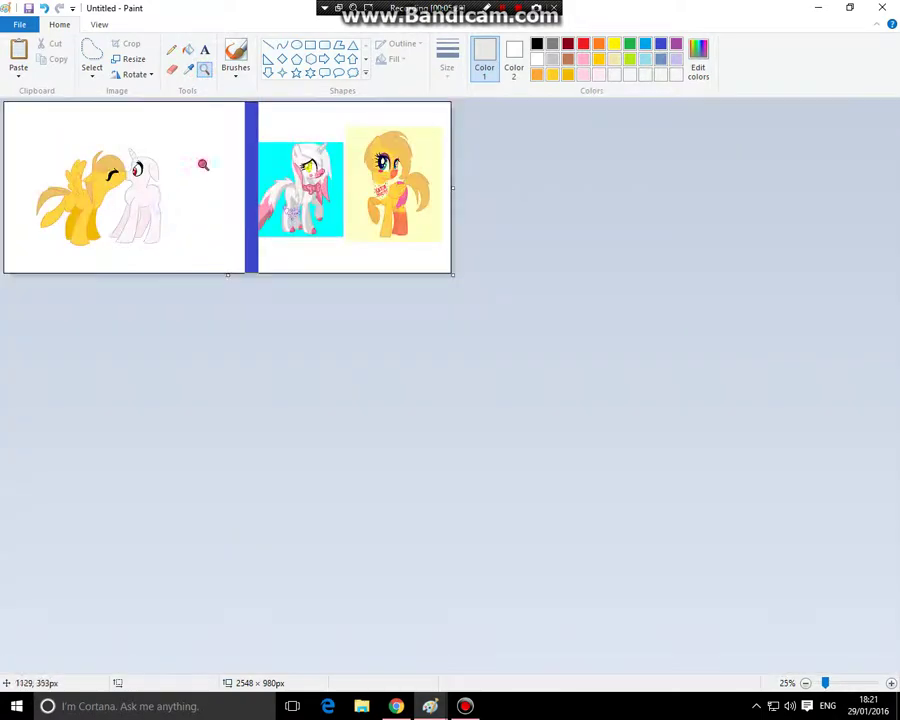
{"action": "left_click", "coordinate": [202, 165]}
{"action": "left_click", "coordinate": [355, 276]}
{"action": "left_click", "coordinate": [348, 293]}
{"action": "left_click", "coordinate": [458, 353]}
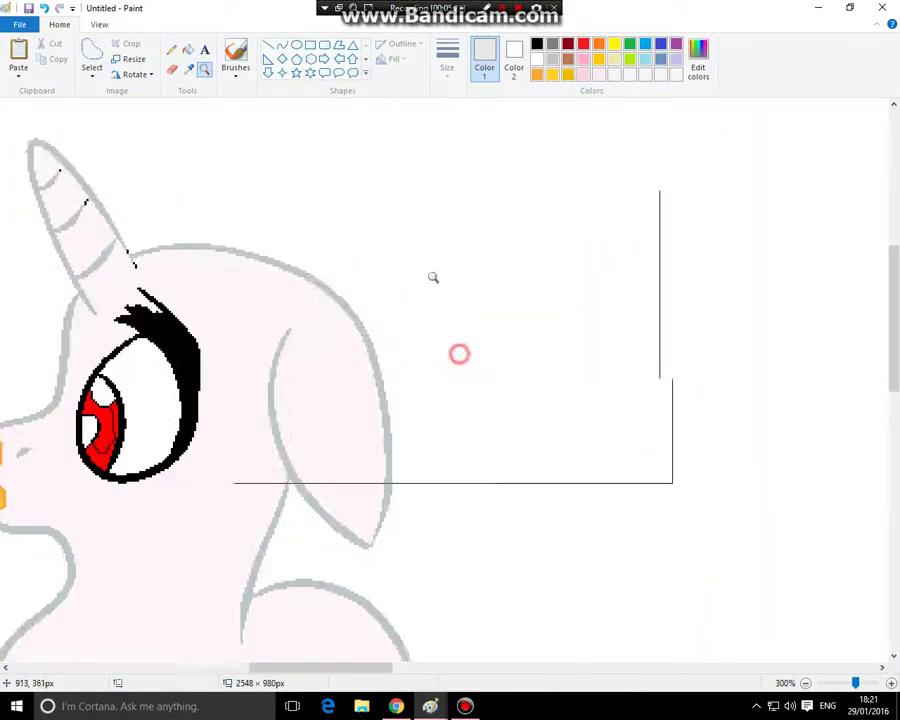
{"action": "left_click", "coordinate": [284, 44]}
{"action": "left_click_drag", "start_coordinate": [348, 303], "coordinate": [68, 158]}
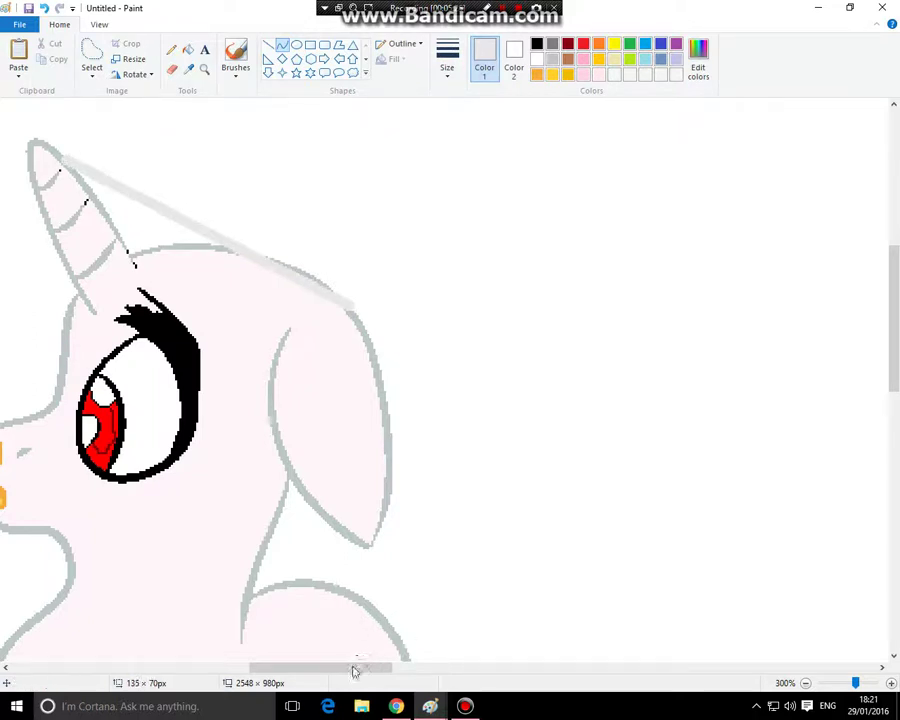
{"action": "left_click_drag", "start_coordinate": [353, 671], "coordinate": [330, 664]}
{"action": "left_click_drag", "start_coordinate": [404, 204], "coordinate": [364, 108]}
{"action": "left_click", "coordinate": [164, 199]}
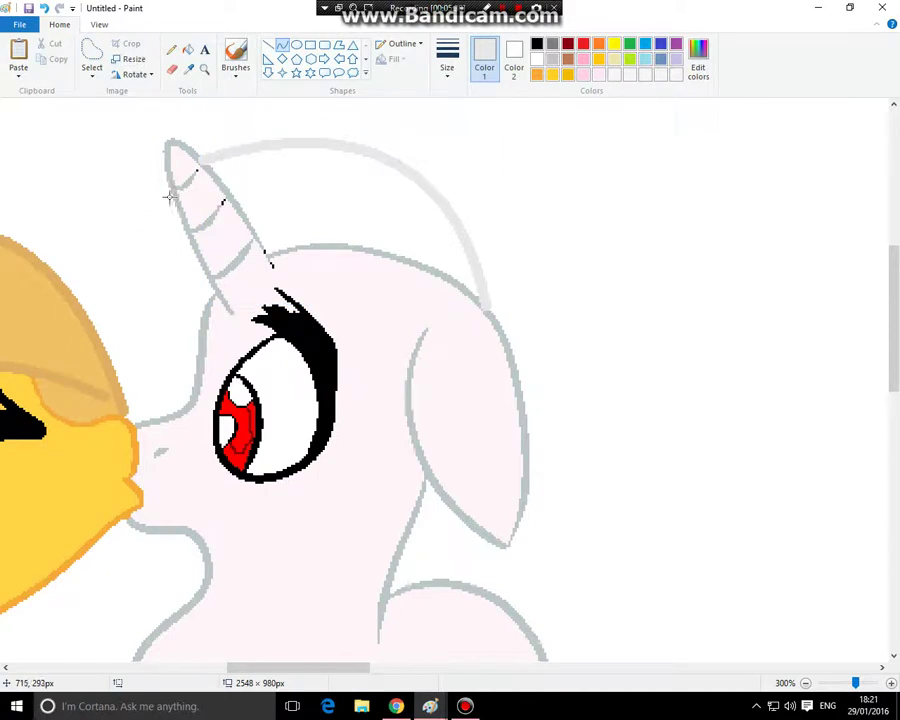
Draw the front mane curves, one bulging from the horn down to the muzzle and one running down from below the chin
{"action": "left_click_drag", "start_coordinate": [169, 197], "coordinate": [127, 409]}
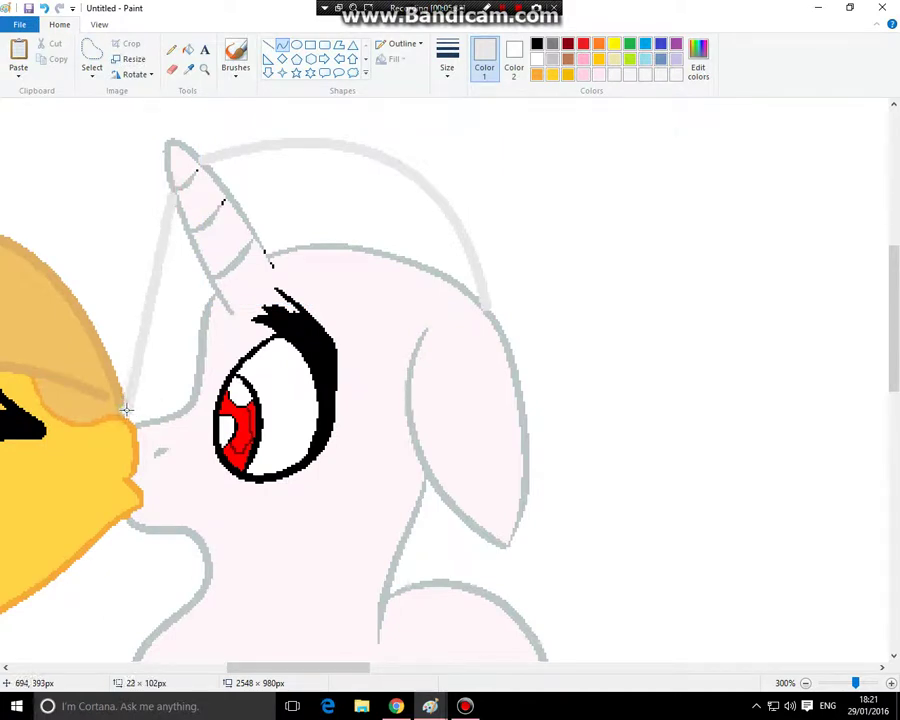
{"action": "left_click_drag", "start_coordinate": [124, 321], "coordinate": [120, 254]}
{"action": "left_click", "coordinate": [97, 253]}
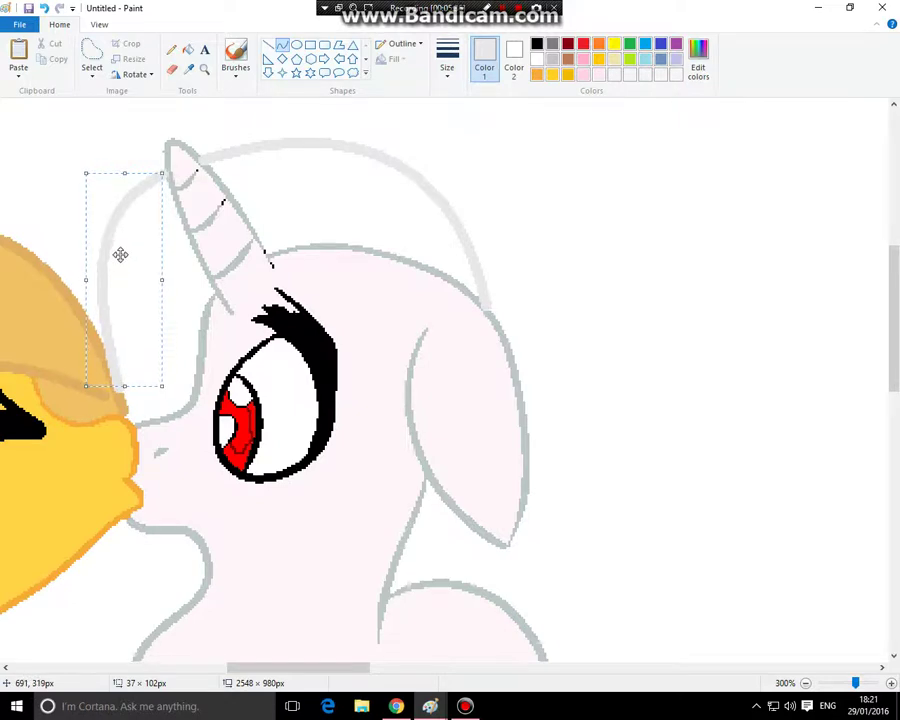
{"action": "left_click_drag", "start_coordinate": [121, 385], "coordinate": [46, 443]}
{"action": "scroll", "coordinate": [125, 380], "scroll_direction": "down", "scroll_amount": 3}
{"action": "scroll", "coordinate": [120, 426], "scroll_direction": "down", "scroll_amount": 3}
{"action": "left_click_drag", "start_coordinate": [242, 668], "coordinate": [207, 667]}
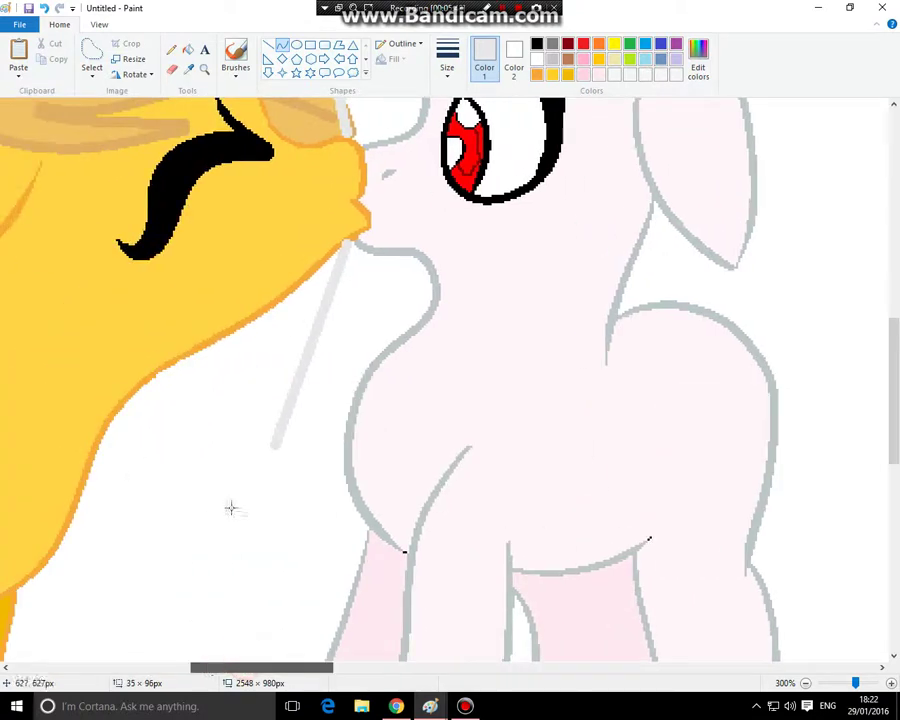
{"action": "left_click_drag", "start_coordinate": [279, 402], "coordinate": [275, 360]}
{"action": "left_click", "coordinate": [275, 486]}
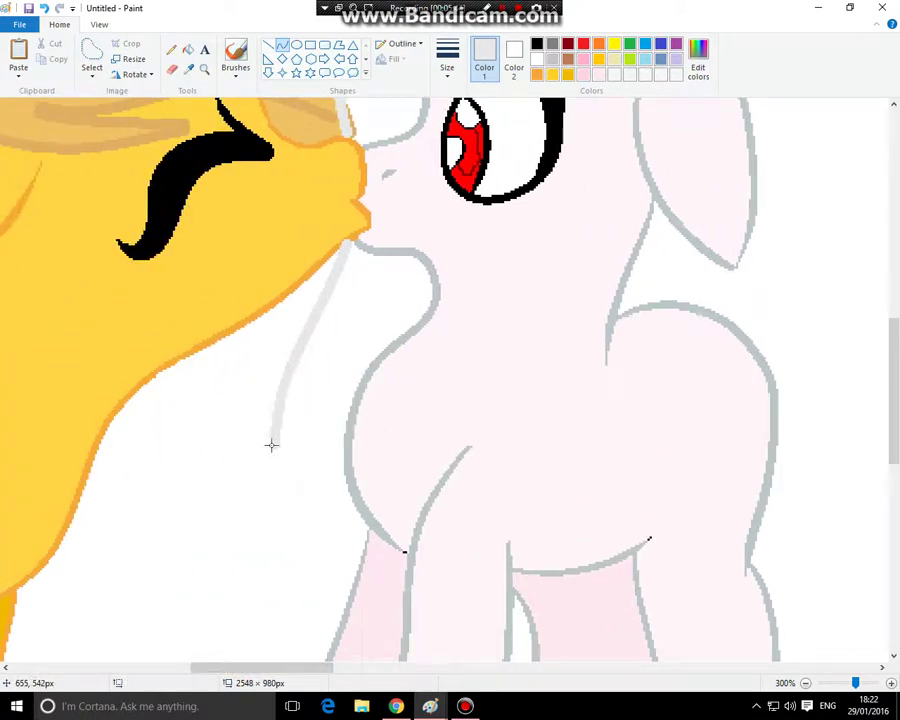
Curl the front lock's end upward into a hook and sweep a wide curve from its tip back to the unicorn's chest
{"action": "mouse_move", "coordinate": [276, 445]}
{"action": "left_mouse_down"}
{"action": "mouse_move", "coordinate": [203, 436]}
{"action": "mouse_move", "coordinate": [207, 405]}
{"action": "left_mouse_up"}
{"action": "mouse_move", "coordinate": [246, 445]}
{"action": "left_mouse_down"}
{"action": "mouse_move", "coordinate": [283, 547]}
{"action": "mouse_move", "coordinate": [171, 530]}
{"action": "mouse_move", "coordinate": [217, 460]}
{"action": "left_mouse_up"}
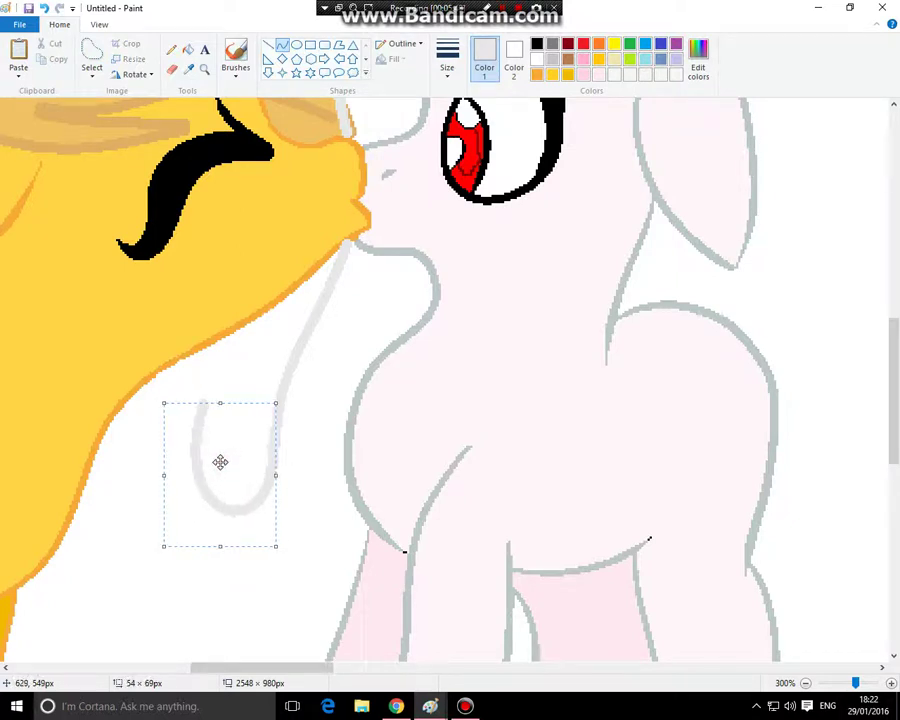
{"action": "left_click_drag", "start_coordinate": [202, 387], "coordinate": [202, 399]}
{"action": "left_click_drag", "start_coordinate": [143, 485], "coordinate": [361, 516]}
{"action": "left_click_drag", "start_coordinate": [285, 490], "coordinate": [97, 445]}
{"action": "left_click_drag", "start_coordinate": [164, 498], "coordinate": [250, 667]}
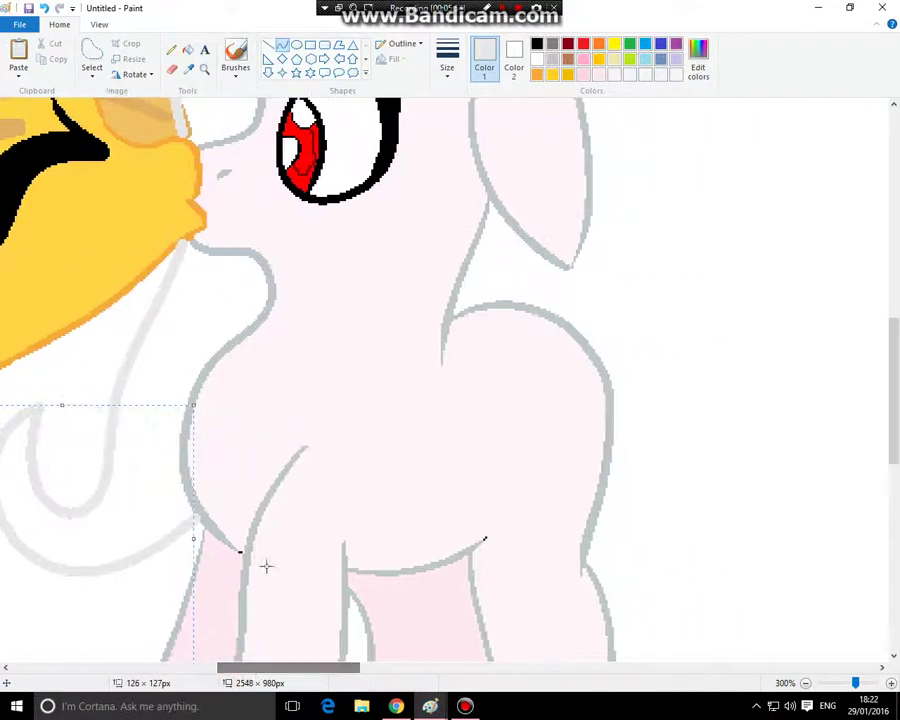
Draw the fringe curve from the back of the head across the eye to the muzzle, plus a short curve across the horn
{"action": "left_click", "coordinate": [333, 424]}
{"action": "scroll", "coordinate": [357, 245], "scroll_direction": "up", "scroll_amount": 3}
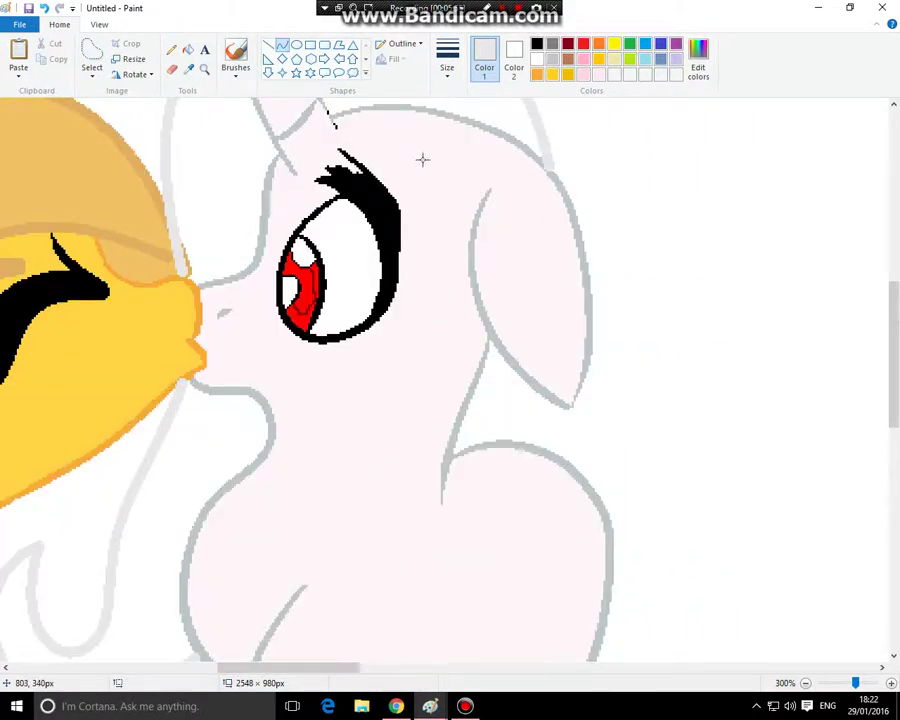
{"action": "left_click_drag", "start_coordinate": [524, 144], "coordinate": [219, 262]}
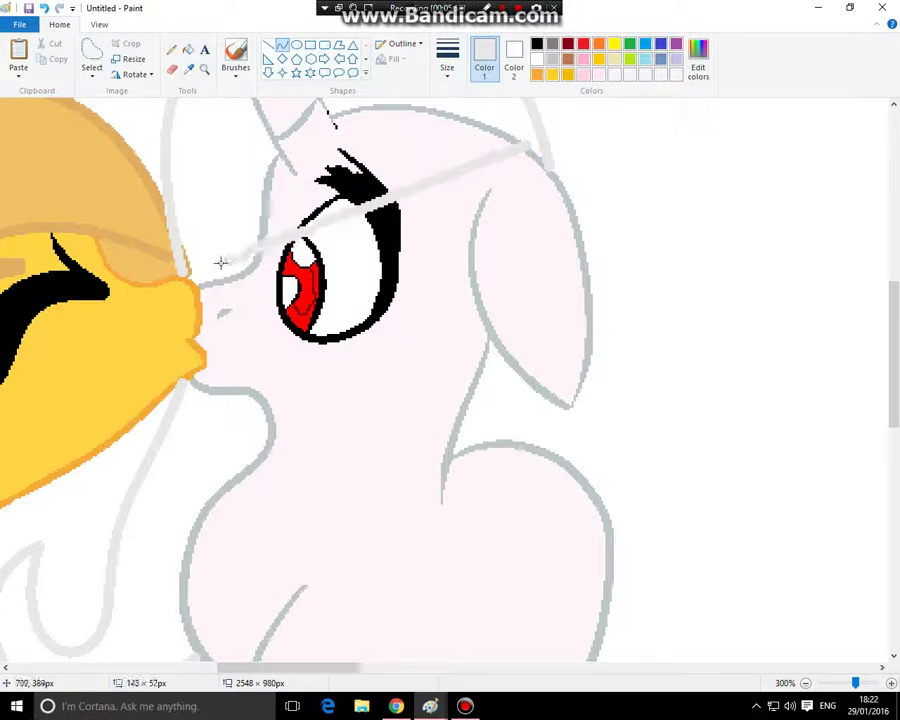
{"action": "mouse_move", "coordinate": [291, 191]}
{"action": "left_mouse_down"}
{"action": "mouse_move", "coordinate": [410, 272]}
{"action": "mouse_move", "coordinate": [227, 223]}
{"action": "mouse_move", "coordinate": [205, 208]}
{"action": "left_mouse_up"}
{"action": "scroll", "coordinate": [205, 208], "scroll_direction": "up", "scroll_amount": 3}
{"action": "left_click", "coordinate": [326, 232]}
{"action": "mouse_move", "coordinate": [326, 213]}
{"action": "left_mouse_down"}
{"action": "mouse_move", "coordinate": [238, 260]}
{"action": "mouse_move", "coordinate": [327, 245]}
{"action": "mouse_move", "coordinate": [261, 236]}
{"action": "mouse_move", "coordinate": [244, 193]}
{"action": "left_mouse_up"}
{"action": "left_click_drag", "start_coordinate": [279, 227], "coordinate": [283, 236]}
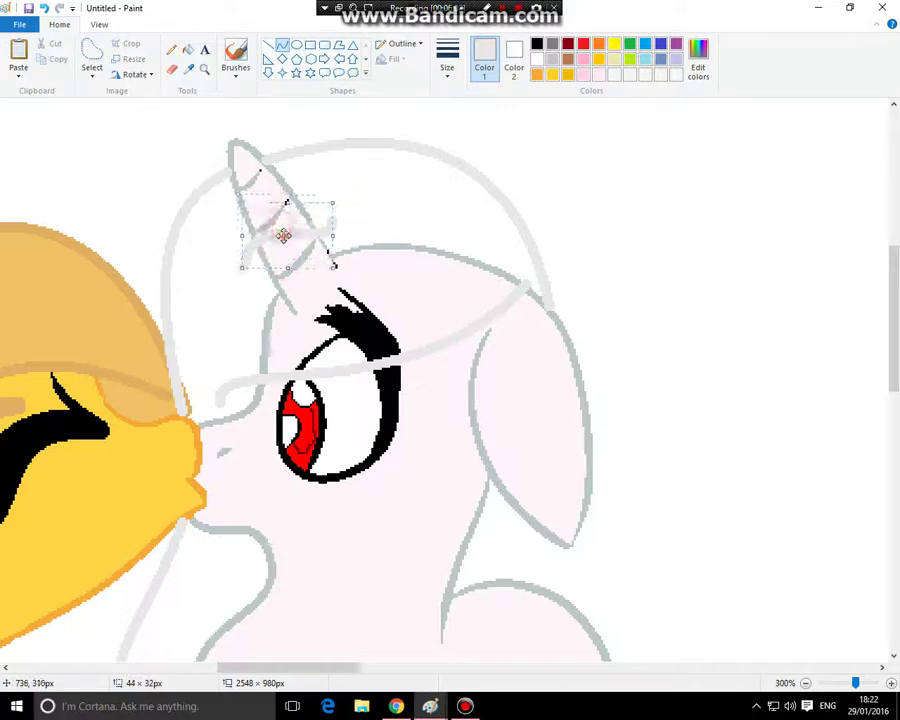
Draw the jagged front edge of the rear mane from beneath the ear down the neck towards a point on the shoulder
{"action": "scroll", "coordinate": [536, 386], "scroll_direction": "down", "scroll_amount": 3}
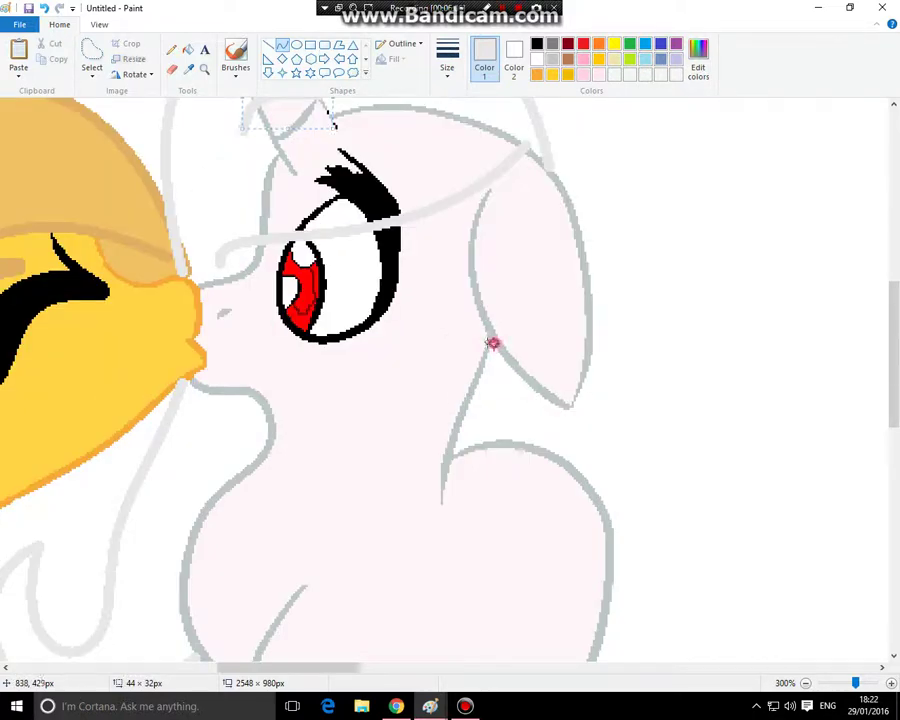
{"action": "mouse_move", "coordinate": [493, 343]}
{"action": "left_mouse_down"}
{"action": "mouse_move", "coordinate": [456, 433]}
{"action": "mouse_move", "coordinate": [435, 411]}
{"action": "left_mouse_up"}
{"action": "left_click", "coordinate": [456, 376]}
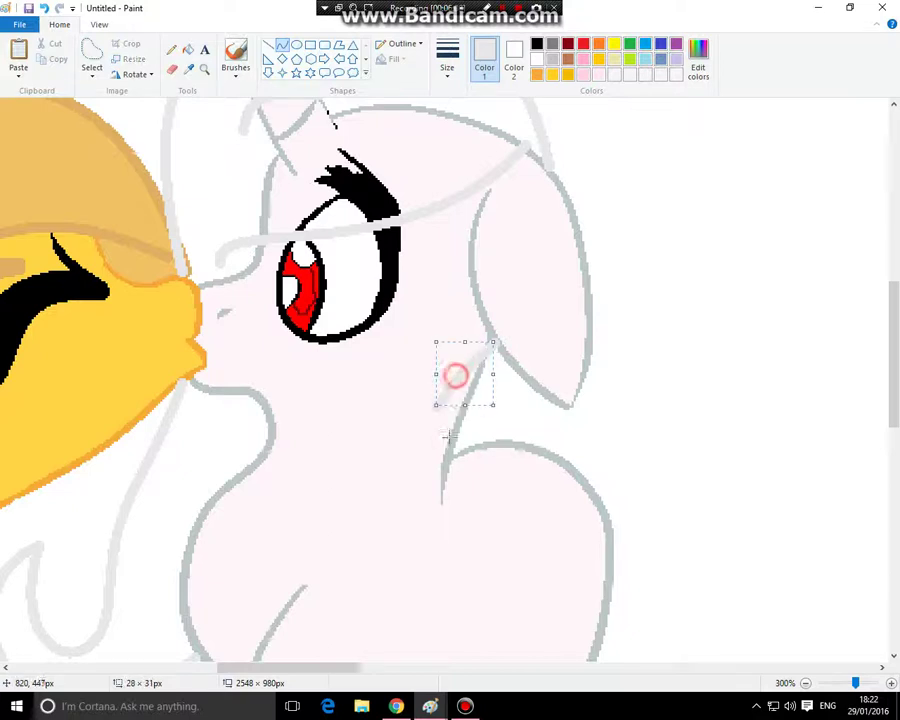
{"action": "left_click", "coordinate": [449, 435]}
{"action": "left_click", "coordinate": [508, 412]}
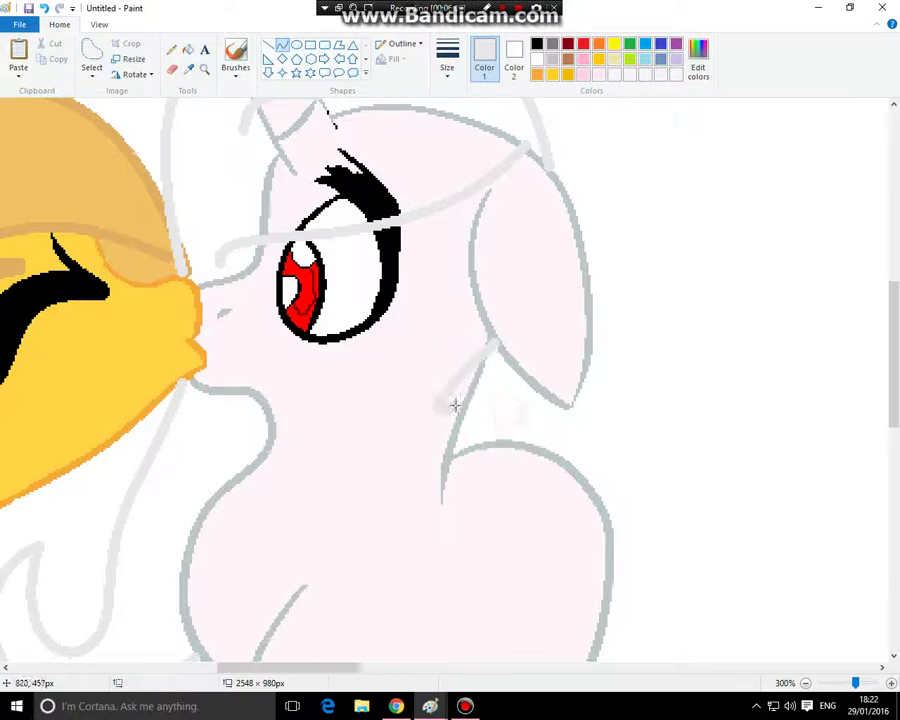
{"action": "mouse_move", "coordinate": [455, 404]}
{"action": "left_mouse_down"}
{"action": "mouse_move", "coordinate": [397, 496]}
{"action": "mouse_move", "coordinate": [431, 461]}
{"action": "mouse_move", "coordinate": [377, 601]}
{"action": "mouse_move", "coordinate": [481, 482]}
{"action": "left_mouse_up"}
{"action": "double_click", "coordinate": [412, 458]}
{"action": "left_click", "coordinate": [465, 510]}
{"action": "left_click", "coordinate": [475, 473]}
{"action": "double_click", "coordinate": [406, 526]}
Continue the rear mane's jagged edge from its lower point up across the back and close it with a curve to the ear
{"action": "left_click", "coordinate": [483, 600]}
{"action": "left_click_drag", "start_coordinate": [442, 533], "coordinate": [432, 566]}
{"action": "left_click", "coordinate": [478, 510]}
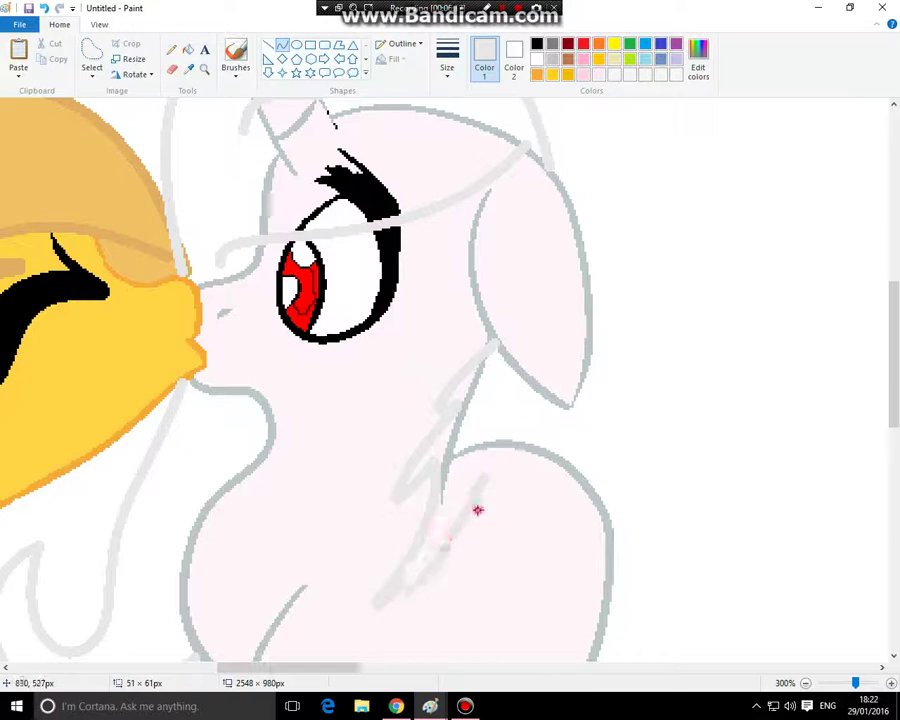
{"action": "left_click", "coordinate": [513, 467]}
{"action": "mouse_move", "coordinate": [483, 477]}
{"action": "left_mouse_down"}
{"action": "mouse_move", "coordinate": [504, 526]}
{"action": "mouse_move", "coordinate": [522, 469]}
{"action": "left_mouse_up"}
{"action": "left_click", "coordinate": [496, 502]}
{"action": "left_click", "coordinate": [495, 494]}
{"action": "left_click", "coordinate": [538, 517]}
{"action": "left_click", "coordinate": [514, 483]}
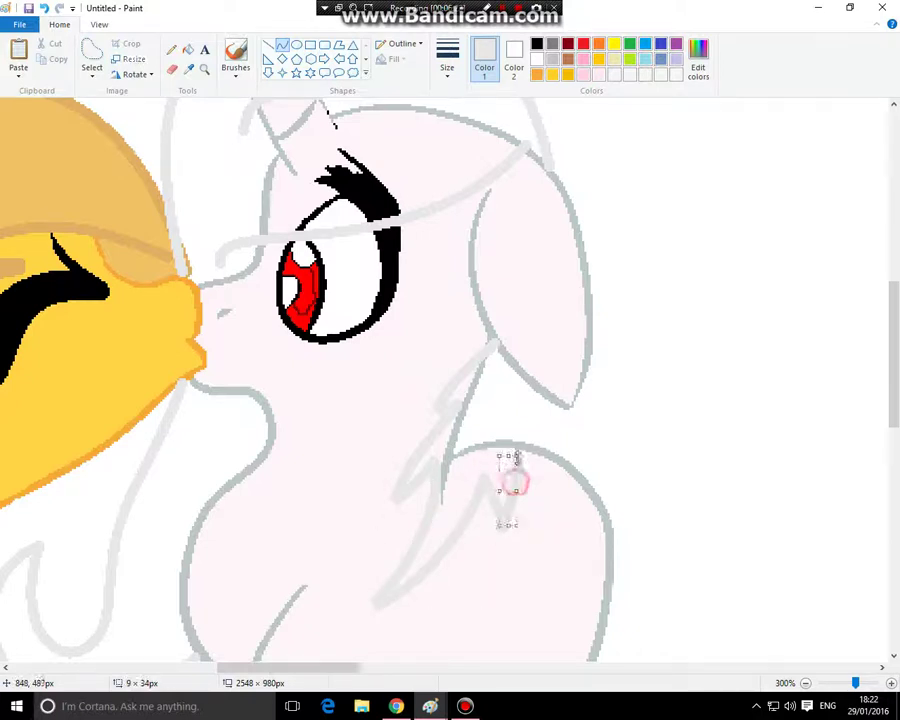
{"action": "left_click", "coordinate": [568, 443]}
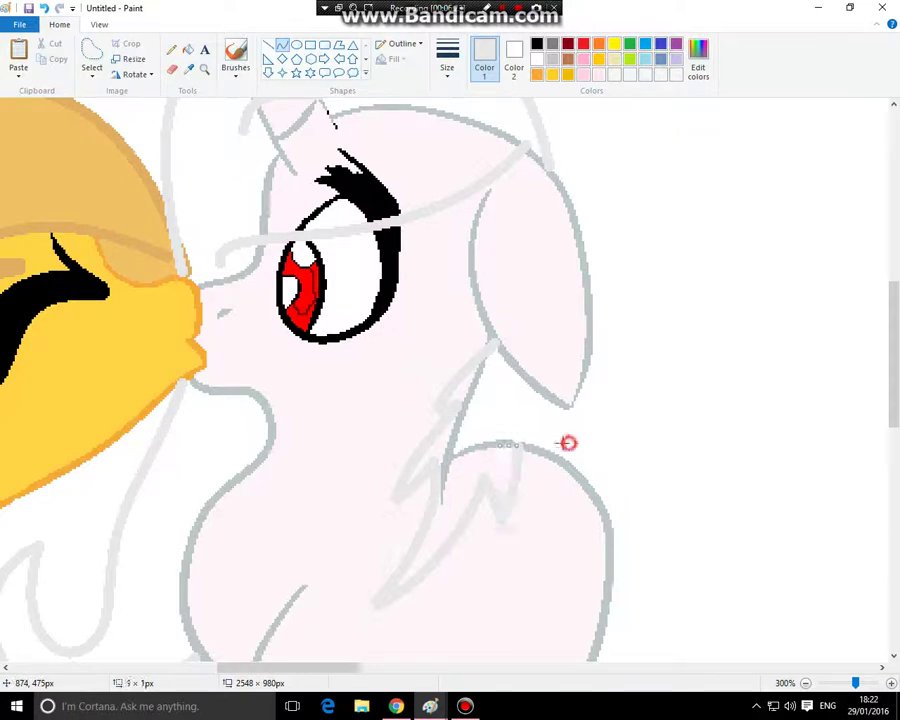
{"action": "left_click", "coordinate": [556, 467]}
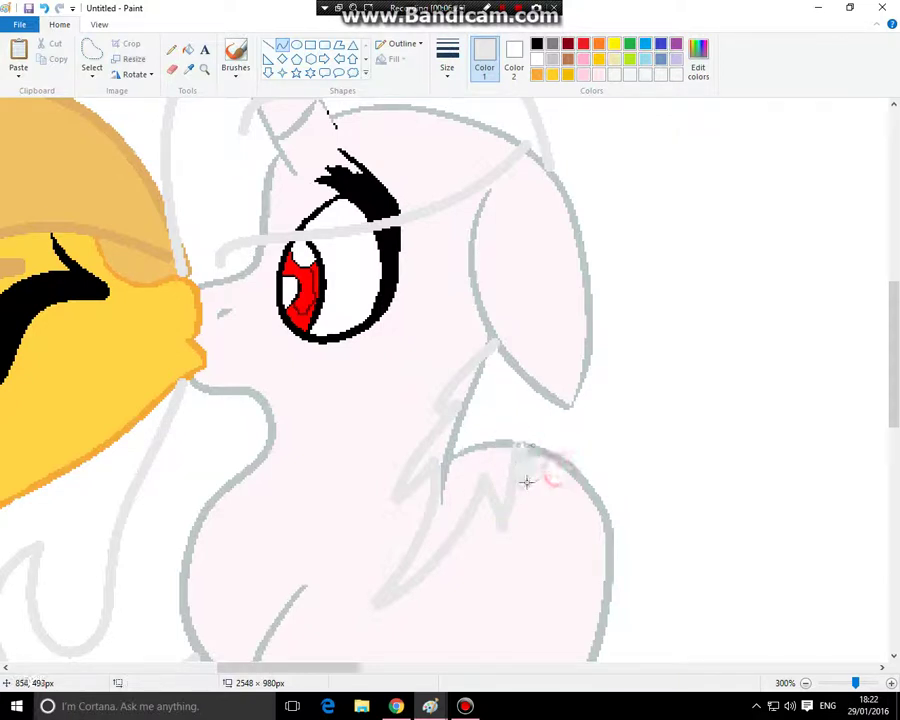
{"action": "mouse_move", "coordinate": [528, 481]}
{"action": "left_mouse_down"}
{"action": "mouse_move", "coordinate": [530, 400]}
{"action": "mouse_move", "coordinate": [516, 372]}
{"action": "mouse_move", "coordinate": [553, 448]}
{"action": "mouse_move", "coordinate": [556, 428]}
{"action": "left_mouse_up"}
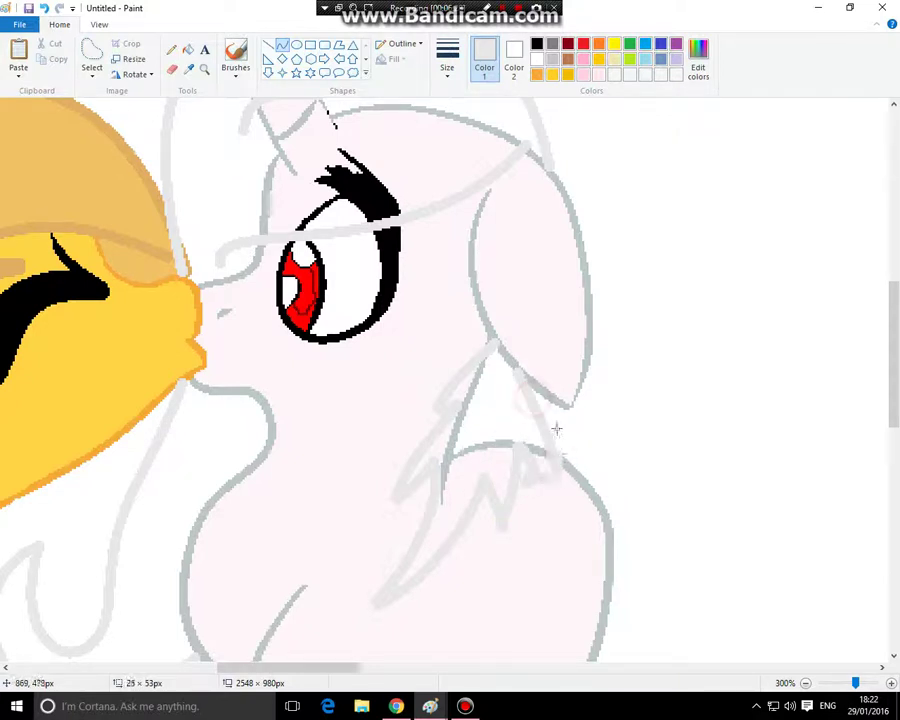
{"action": "left_click", "coordinate": [556, 428]}
Draw the tail's top outline from the unicorn's rump with a small notch and an arch about 119 × 139 px
{"action": "left_click_drag", "start_coordinate": [348, 668], "coordinate": [369, 658]}
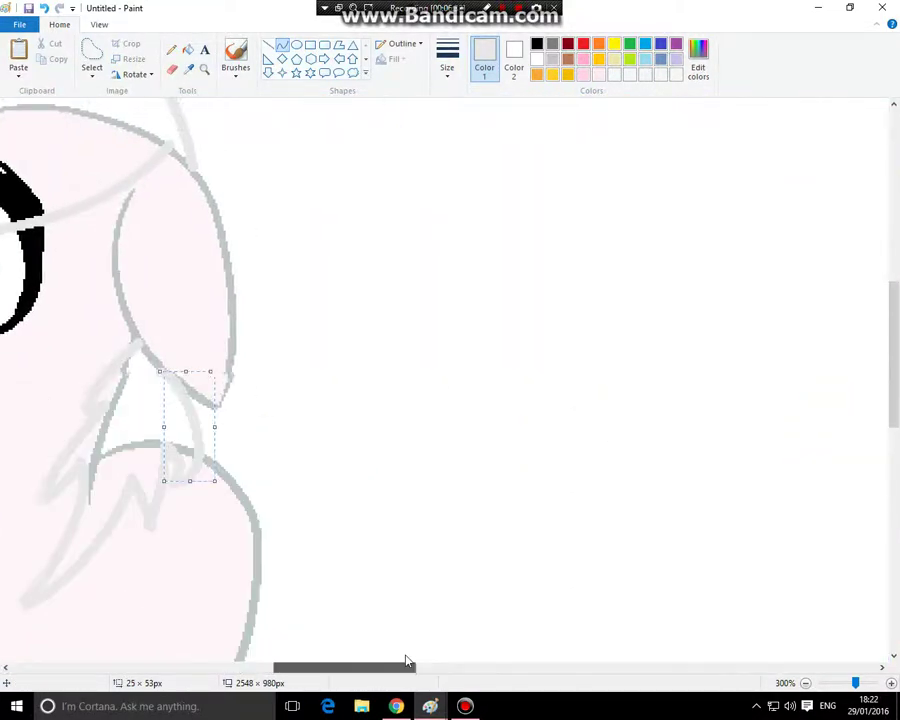
{"action": "left_click", "coordinate": [406, 480]}
{"action": "scroll", "coordinate": [252, 366], "scroll_direction": "down", "scroll_amount": 2}
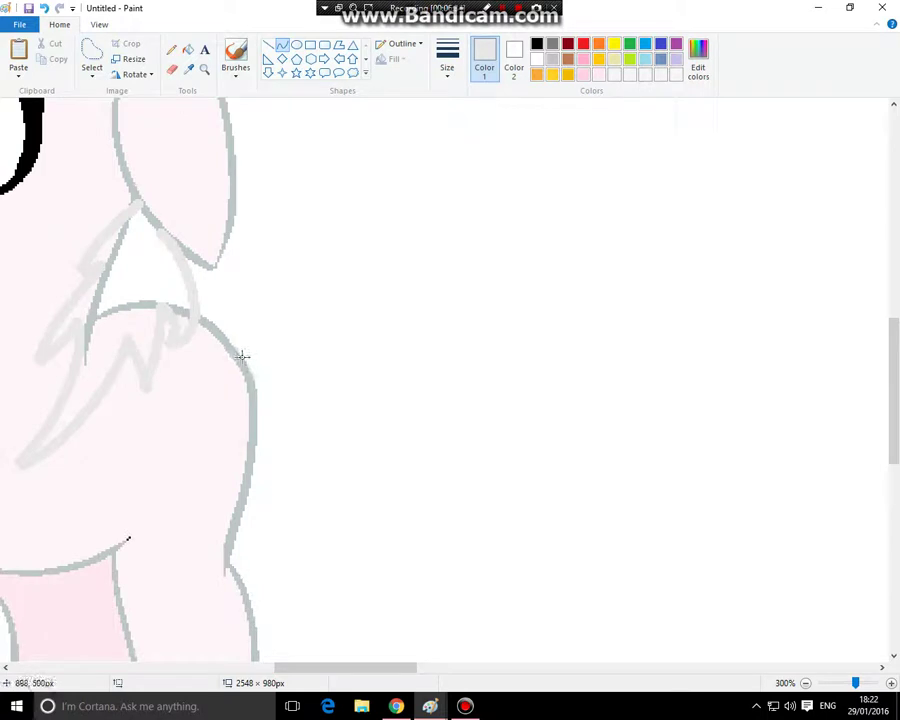
{"action": "mouse_move", "coordinate": [244, 354]}
{"action": "left_mouse_down"}
{"action": "mouse_move", "coordinate": [330, 304]}
{"action": "mouse_move", "coordinate": [293, 354]}
{"action": "mouse_move", "coordinate": [542, 581]}
{"action": "mouse_move", "coordinate": [545, 595]}
{"action": "left_mouse_up"}
{"action": "left_click", "coordinate": [262, 324]}
{"action": "left_click", "coordinate": [297, 343]}
{"action": "left_click_drag", "start_coordinate": [488, 478], "coordinate": [368, 295]}
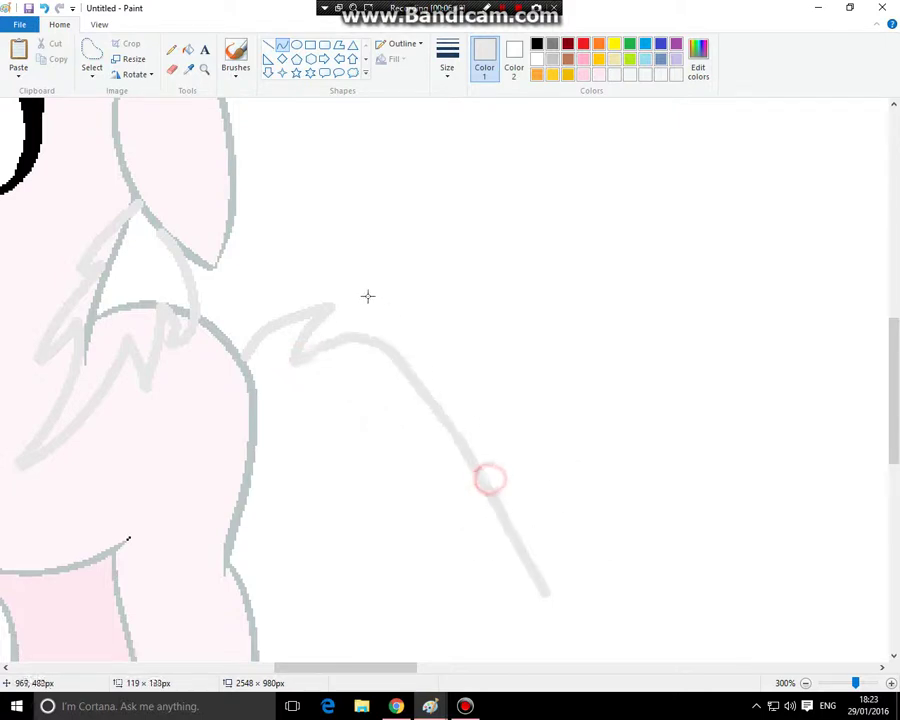
{"action": "left_click_drag", "start_coordinate": [412, 338], "coordinate": [538, 349]}
Draw the inner edge of the first tail lock and a long curve about 112 × 195 px down to the second tip
{"action": "scroll", "coordinate": [561, 476], "scroll_direction": "down", "scroll_amount": 3}
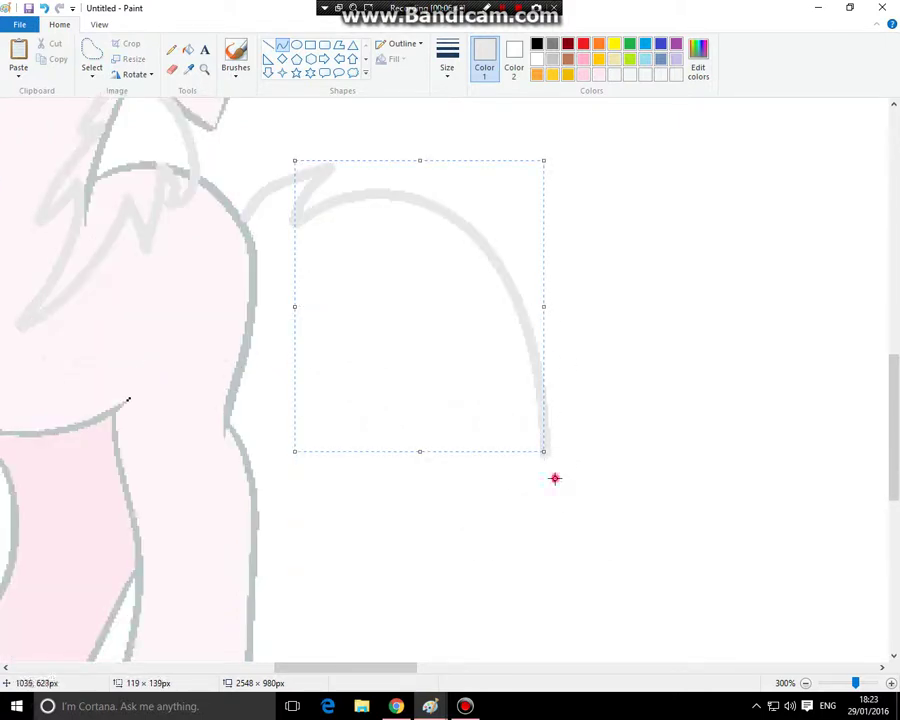
{"action": "left_click_drag", "start_coordinate": [542, 450], "coordinate": [480, 293]}
{"action": "left_click", "coordinate": [455, 258]}
{"action": "left_click", "coordinate": [626, 312]}
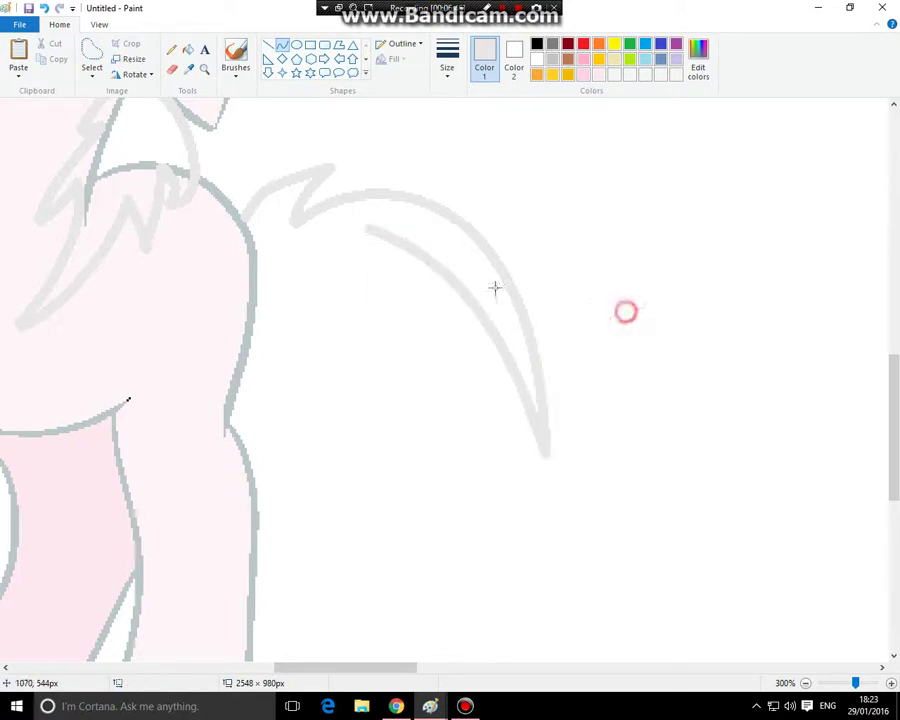
{"action": "left_click_drag", "start_coordinate": [369, 229], "coordinate": [608, 502]}
{"action": "left_click_drag", "start_coordinate": [543, 413], "coordinate": [445, 180]}
{"action": "left_click_drag", "start_coordinate": [508, 380], "coordinate": [482, 433]}
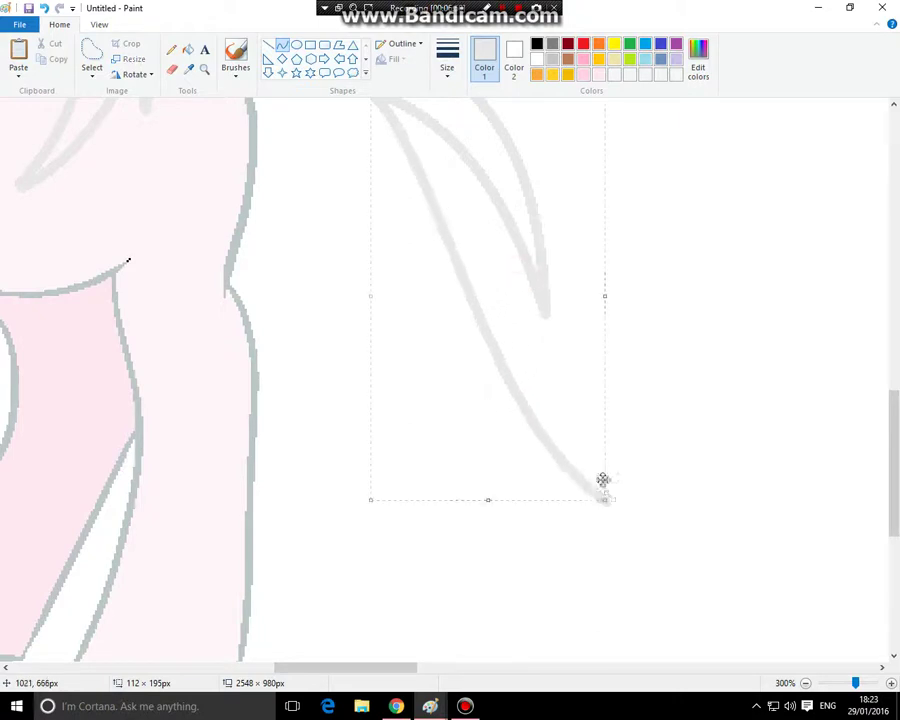
{"action": "left_click", "coordinate": [623, 524]}
Draw the notch below the second tail tip with one curve inward and another about 89 × 108 px out to a third tip
{"action": "mouse_move", "coordinate": [610, 503]}
{"action": "left_mouse_down"}
{"action": "mouse_move", "coordinate": [514, 476]}
{"action": "mouse_move", "coordinate": [446, 361]}
{"action": "left_mouse_up"}
{"action": "left_click_drag", "start_coordinate": [495, 426], "coordinate": [422, 410]}
{"action": "left_click", "coordinate": [361, 347]}
{"action": "mouse_move", "coordinate": [446, 361]}
{"action": "left_mouse_down"}
{"action": "mouse_move", "coordinate": [452, 512]}
{"action": "mouse_move", "coordinate": [604, 586]}
{"action": "left_mouse_up"}
{"action": "left_click_drag", "start_coordinate": [550, 538], "coordinate": [420, 452]}
{"action": "left_click_drag", "start_coordinate": [475, 505], "coordinate": [494, 531]}
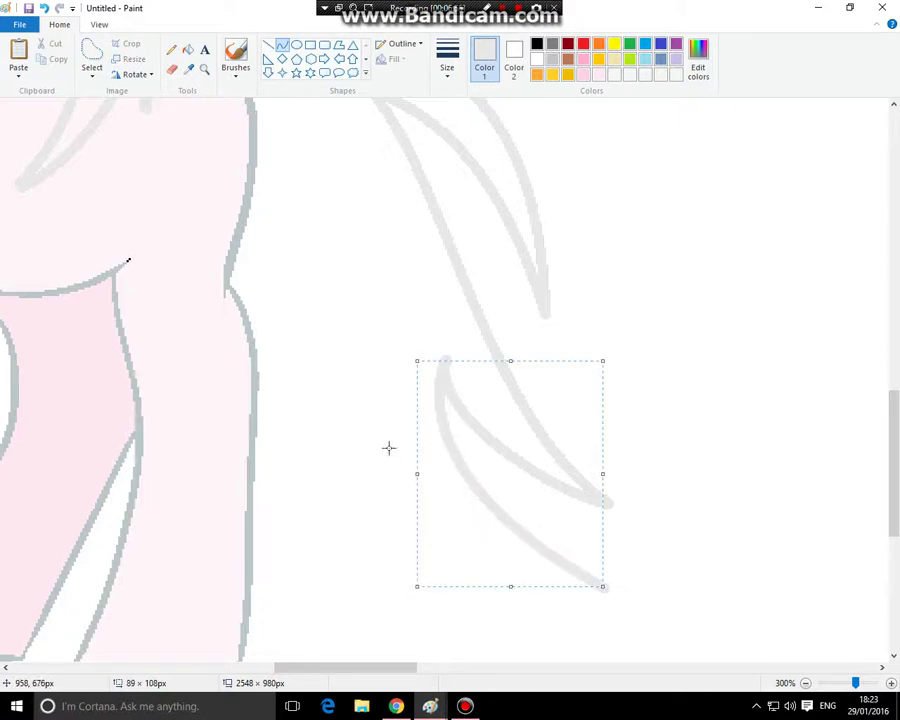
{"action": "left_click", "coordinate": [348, 446]}
Draw the third tail lock's lower edge and shape the last tail point with a curve ending at the hind leg
{"action": "left_click_drag", "start_coordinate": [600, 587], "coordinate": [358, 318]}
{"action": "left_click_drag", "start_coordinate": [446, 489], "coordinate": [311, 515]}
{"action": "left_click", "coordinate": [257, 419]}
{"action": "left_click_drag", "start_coordinate": [363, 450], "coordinate": [261, 378]}
{"action": "left_click", "coordinate": [512, 622]}
{"action": "left_click_drag", "start_coordinate": [304, 471], "coordinate": [328, 504]}
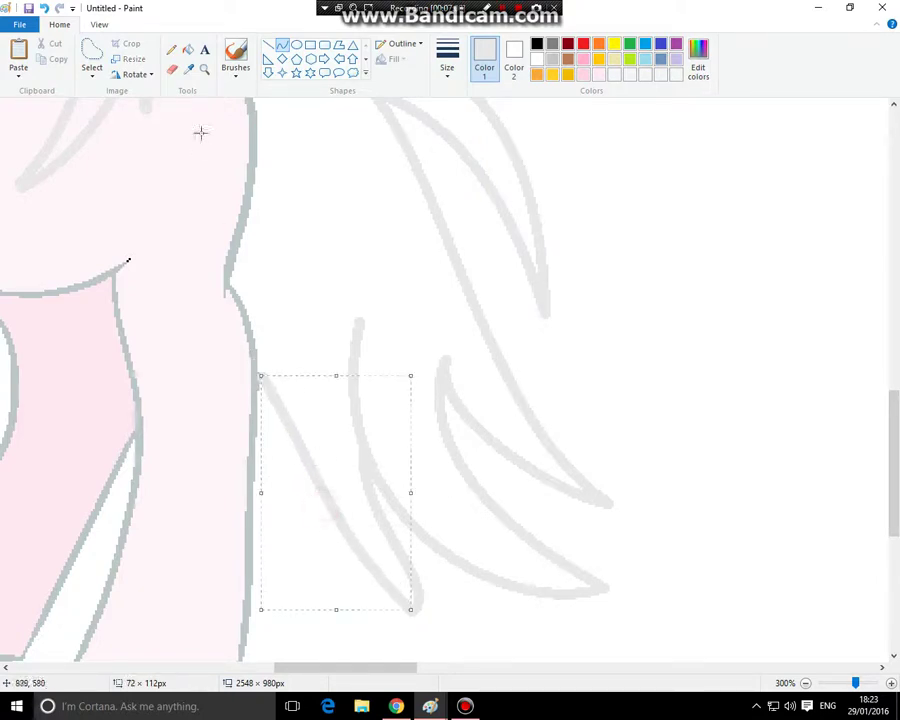
Close the tail outline at the hind leg with a curve about 12 × 33 px and sample the pink of the reference unicorn's tail
{"action": "mouse_move", "coordinate": [237, 249]}
{"action": "left_mouse_down"}
{"action": "mouse_move", "coordinate": [255, 317]}
{"action": "mouse_move", "coordinate": [267, 295]}
{"action": "left_mouse_up"}
{"action": "left_click", "coordinate": [206, 75]}
{"action": "right_click", "coordinate": [306, 196]}
{"action": "right_click", "coordinate": [316, 204]}
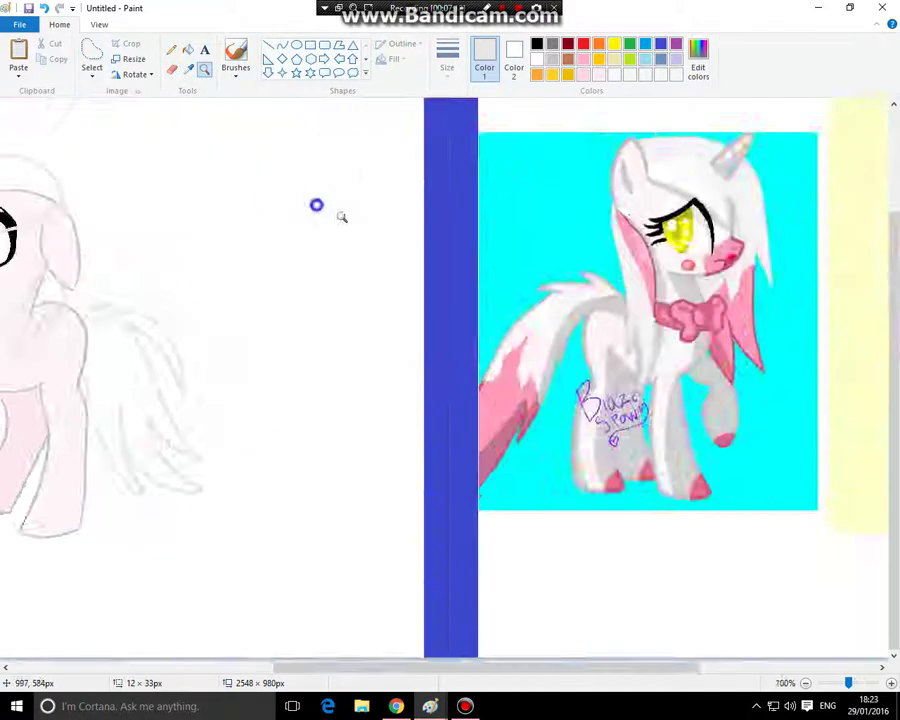
{"action": "right_click", "coordinate": [365, 227]}
{"action": "left_click", "coordinate": [513, 302]}
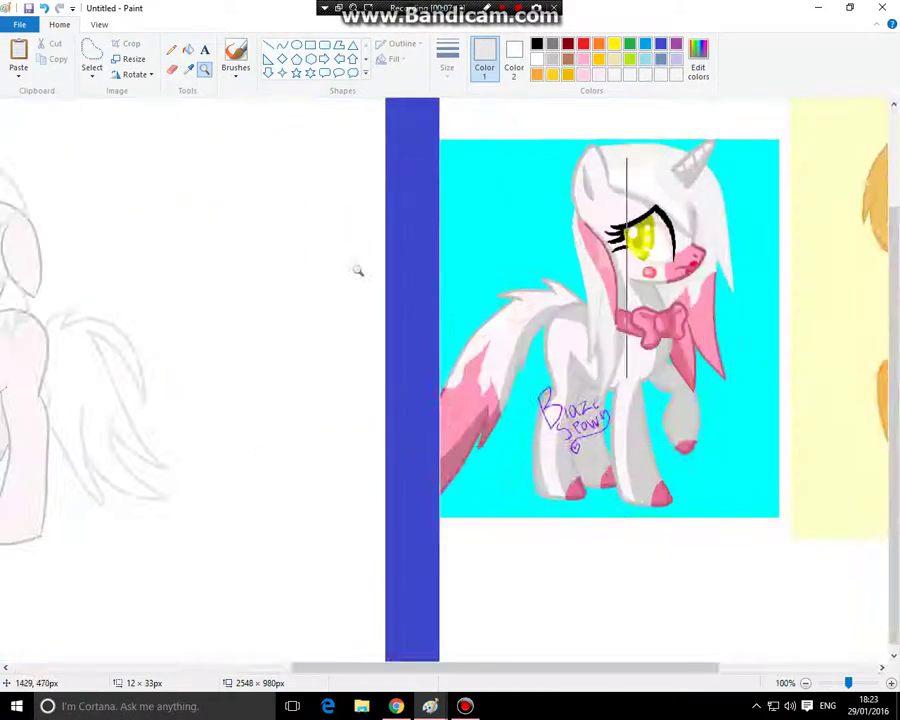
{"action": "left_click", "coordinate": [188, 68]}
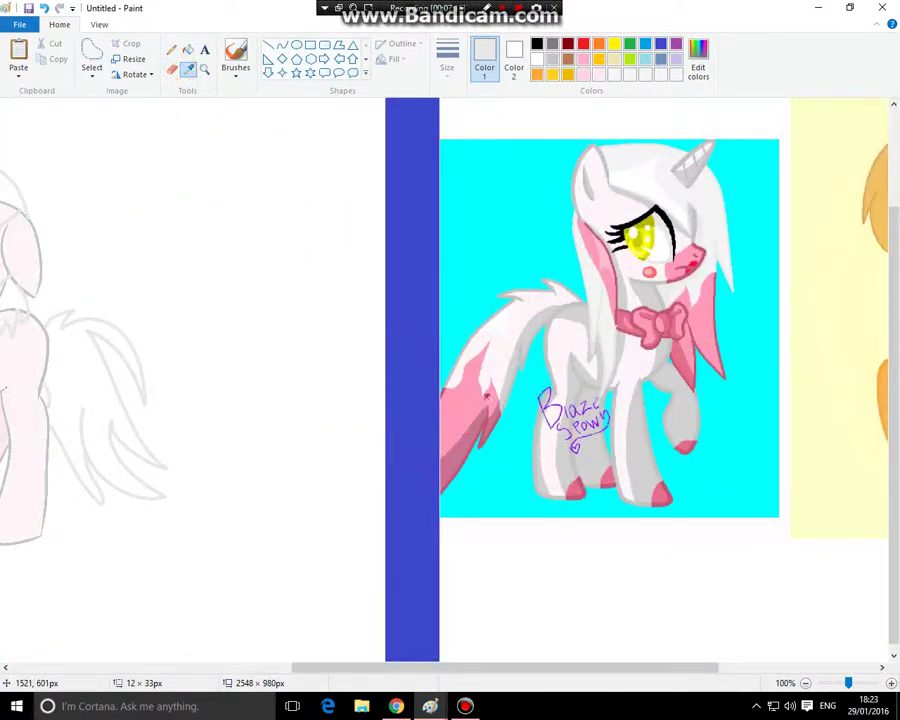
{"action": "left_click", "coordinate": [464, 403]}
Pencil thin pink colour-boundary lines across the unicorn's front mane lock and across the hair tuft behind its neck
{"action": "left_click", "coordinate": [204, 69]}
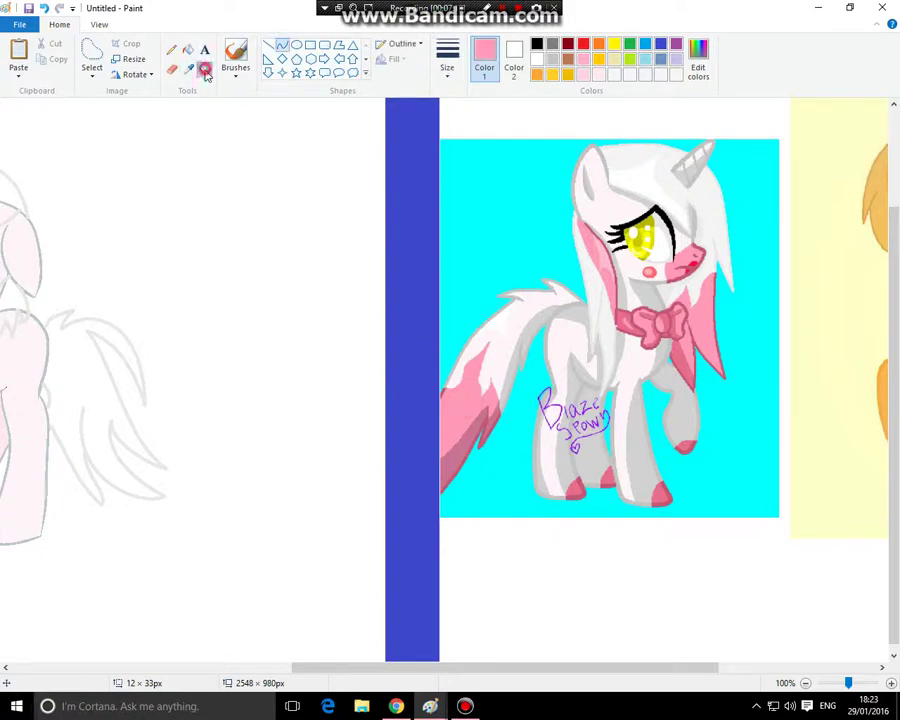
{"action": "right_click", "coordinate": [204, 237]}
{"action": "right_click", "coordinate": [201, 232]}
{"action": "left_click", "coordinate": [199, 229]}
{"action": "left_click", "coordinate": [324, 287]}
{"action": "left_click", "coordinate": [432, 300]}
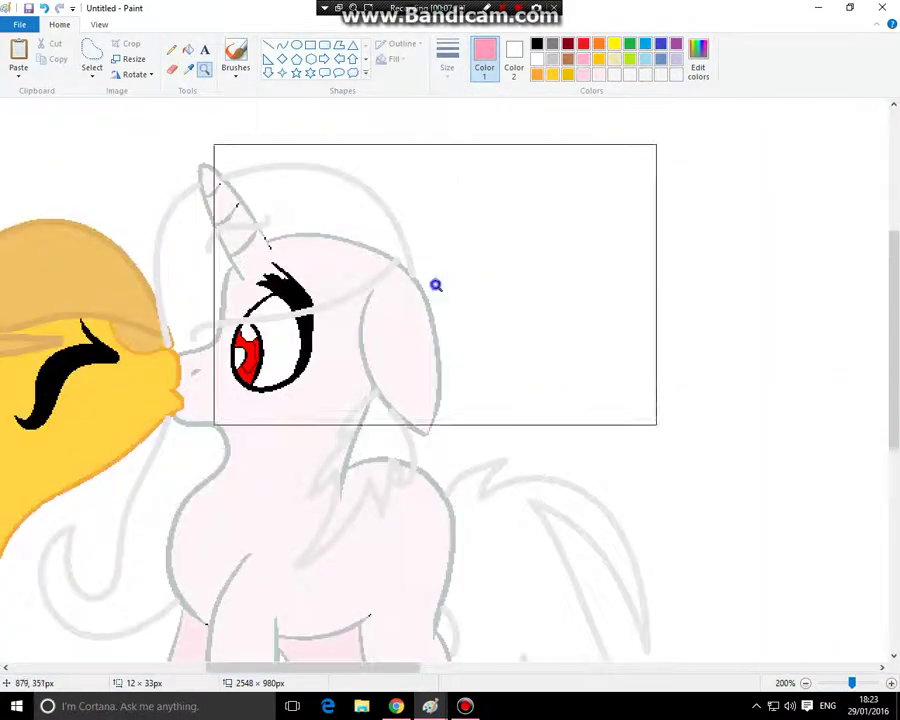
{"action": "right_click", "coordinate": [458, 280]}
{"action": "right_click", "coordinate": [458, 280]}
{"action": "left_click", "coordinate": [404, 284]}
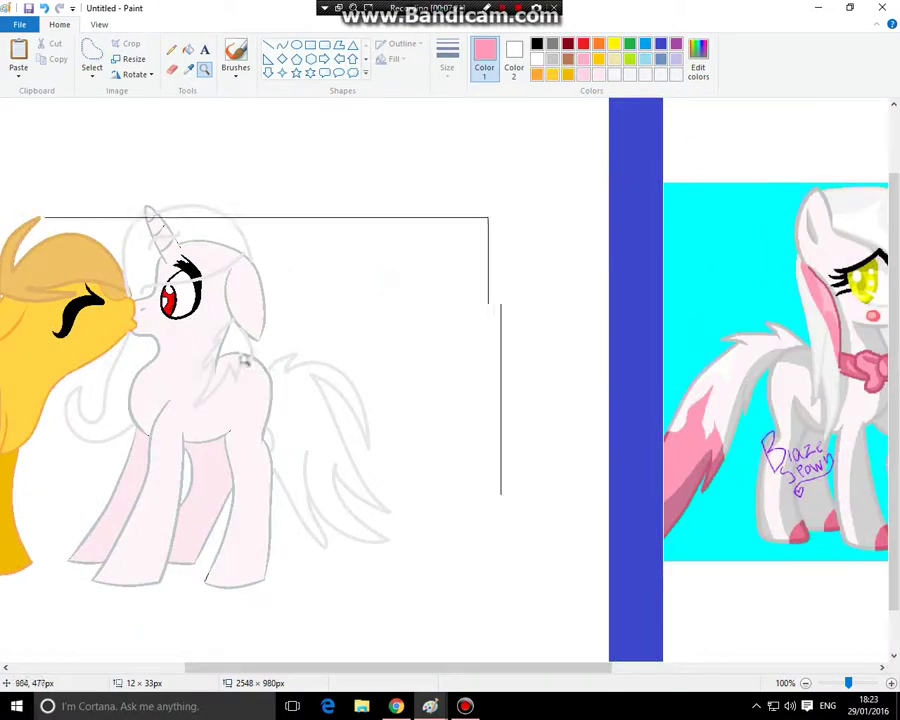
{"action": "left_click", "coordinate": [284, 354]}
{"action": "left_click", "coordinate": [277, 381]}
{"action": "left_click", "coordinate": [350, 383]}
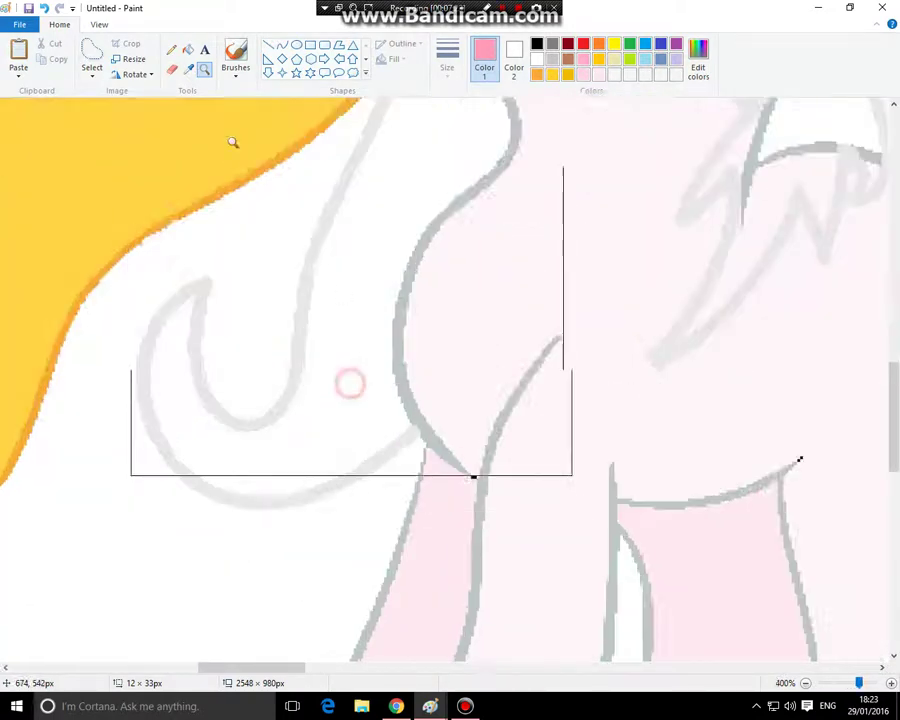
{"action": "left_click", "coordinate": [171, 49]}
{"action": "mouse_move", "coordinate": [348, 188]}
{"action": "left_mouse_down"}
{"action": "mouse_move", "coordinate": [367, 224]}
{"action": "mouse_move", "coordinate": [396, 224]}
{"action": "mouse_move", "coordinate": [432, 190]}
{"action": "left_mouse_up"}
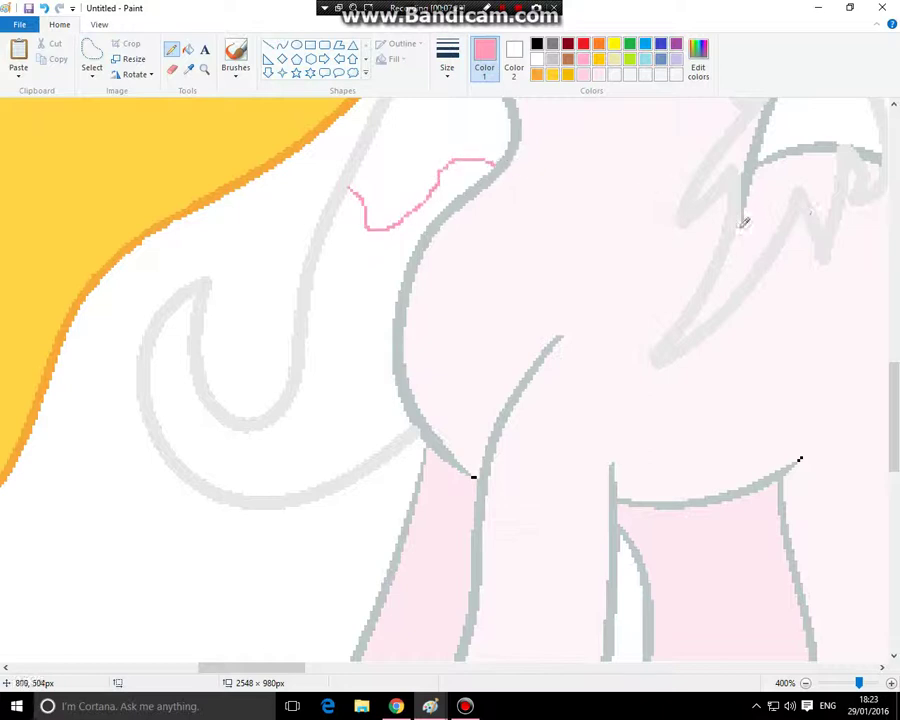
{"action": "mouse_move", "coordinate": [739, 219]}
{"action": "left_mouse_down"}
{"action": "mouse_move", "coordinate": [780, 172]}
{"action": "mouse_move", "coordinate": [821, 149]}
{"action": "left_mouse_up"}
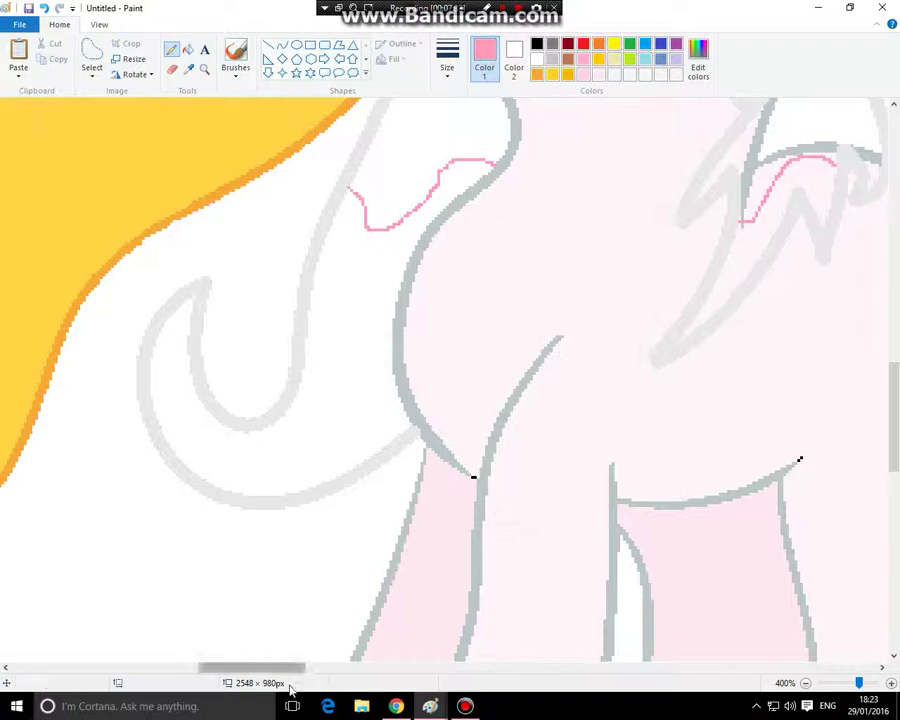
Pencil a wavy pink colour-boundary line across the tail from the hind leg over a high hump to the tail's inner edge
{"action": "left_click_drag", "start_coordinate": [295, 669], "coordinate": [394, 667]}
{"action": "scroll", "coordinate": [405, 490], "scroll_direction": "down", "scroll_amount": 4}
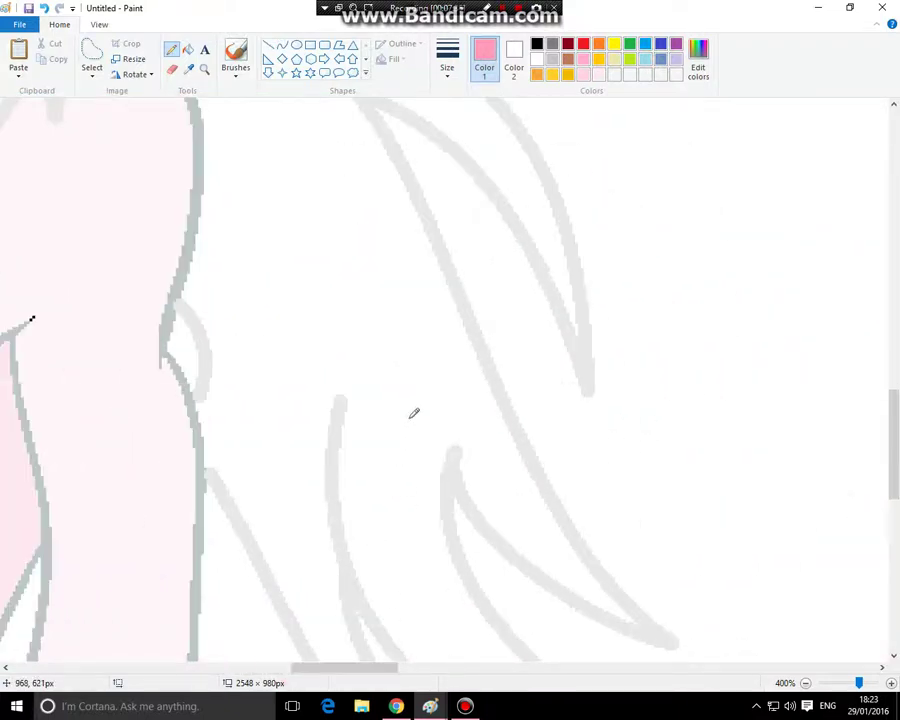
{"action": "left_click_drag", "start_coordinate": [202, 294], "coordinate": [271, 124]}
{"action": "scroll", "coordinate": [287, 141], "scroll_direction": "up", "scroll_amount": 2}
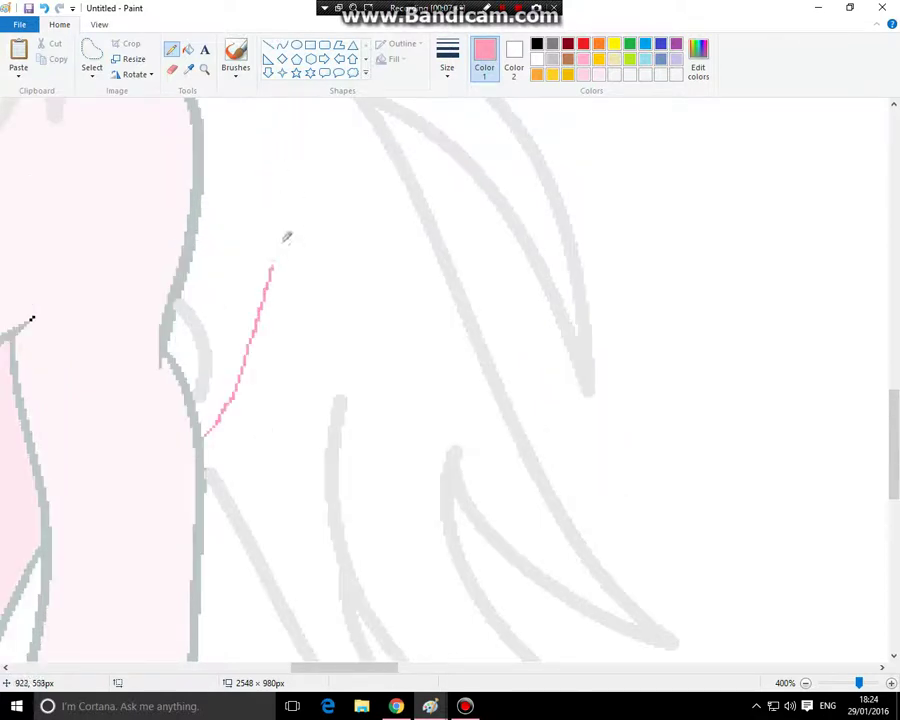
{"action": "mouse_move", "coordinate": [277, 261]}
{"action": "left_mouse_down"}
{"action": "mouse_move", "coordinate": [291, 198]}
{"action": "mouse_move", "coordinate": [338, 198]}
{"action": "mouse_move", "coordinate": [384, 256]}
{"action": "mouse_move", "coordinate": [410, 331]}
{"action": "mouse_move", "coordinate": [443, 362]}
{"action": "left_mouse_up"}
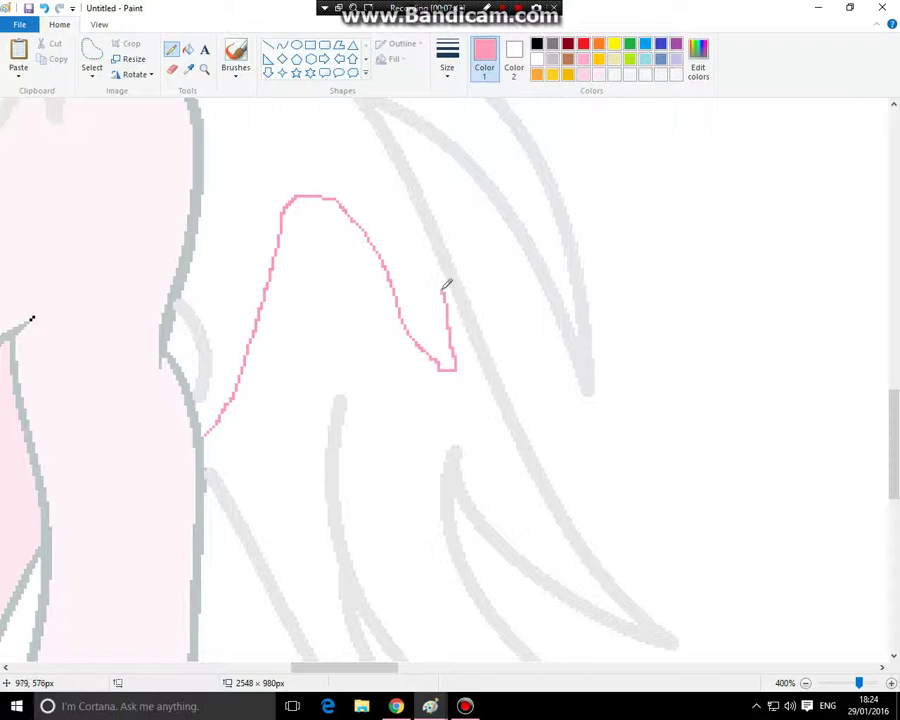
Fill the lower tail, the neck tuft's tip and the lower part of the front mane lock with pink
{"action": "left_click", "coordinate": [188, 49]}
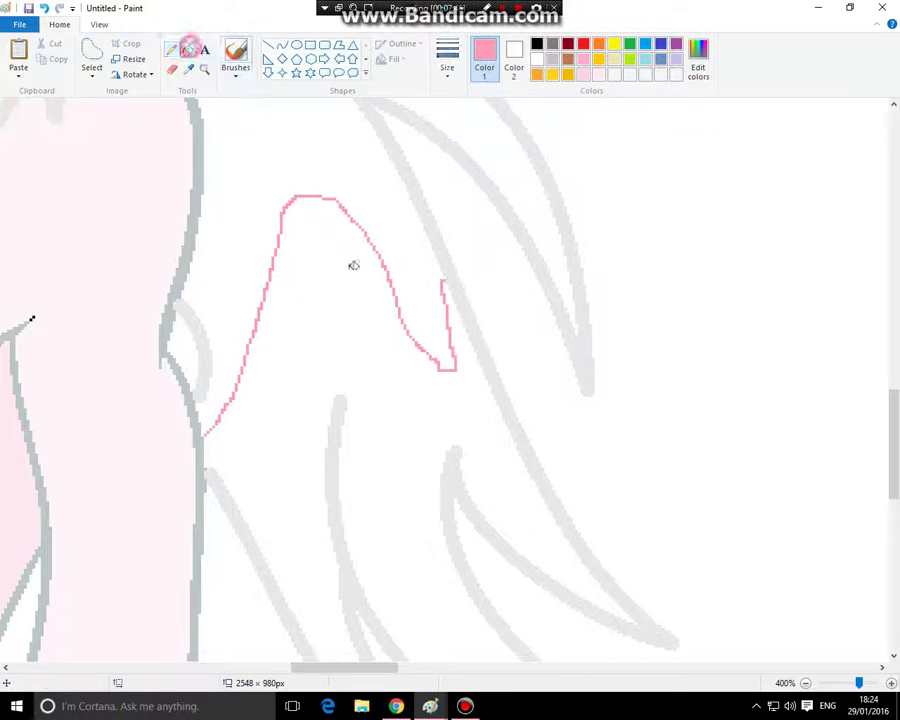
{"action": "left_click", "coordinate": [346, 276]}
{"action": "left_click_drag", "start_coordinate": [344, 667], "coordinate": [296, 662]}
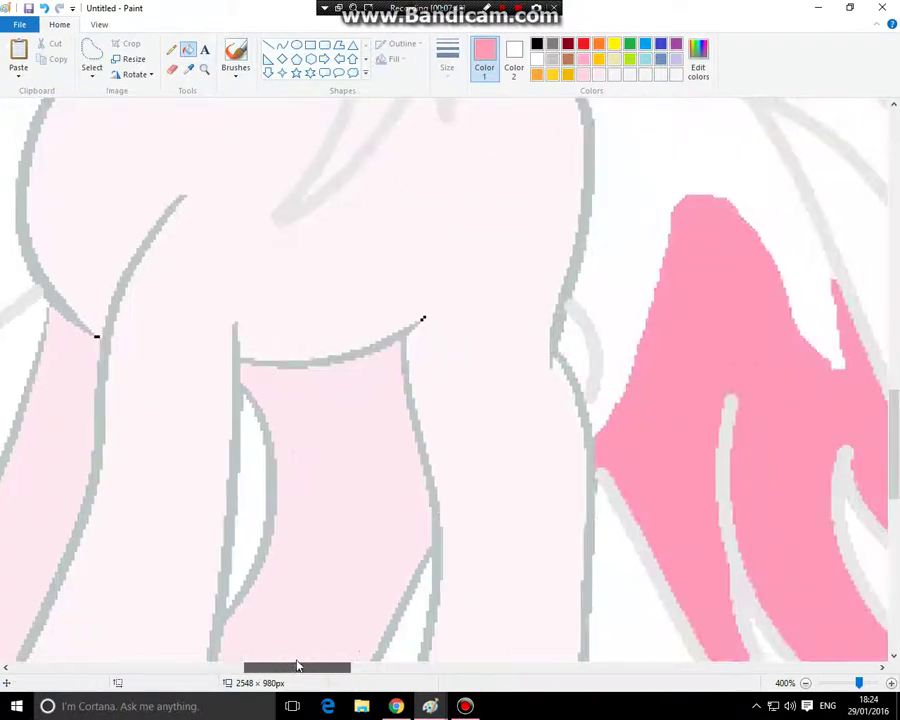
{"action": "scroll", "coordinate": [380, 500], "scroll_direction": "up", "scroll_amount": 4}
{"action": "left_click", "coordinate": [364, 380]}
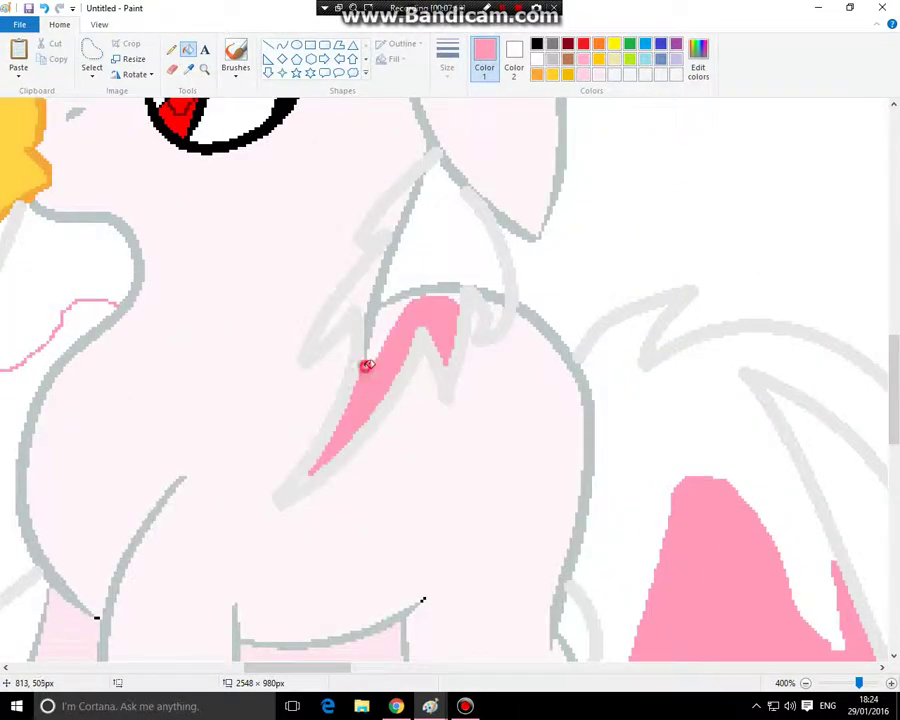
{"action": "left_click_drag", "start_coordinate": [344, 673], "coordinate": [287, 665]}
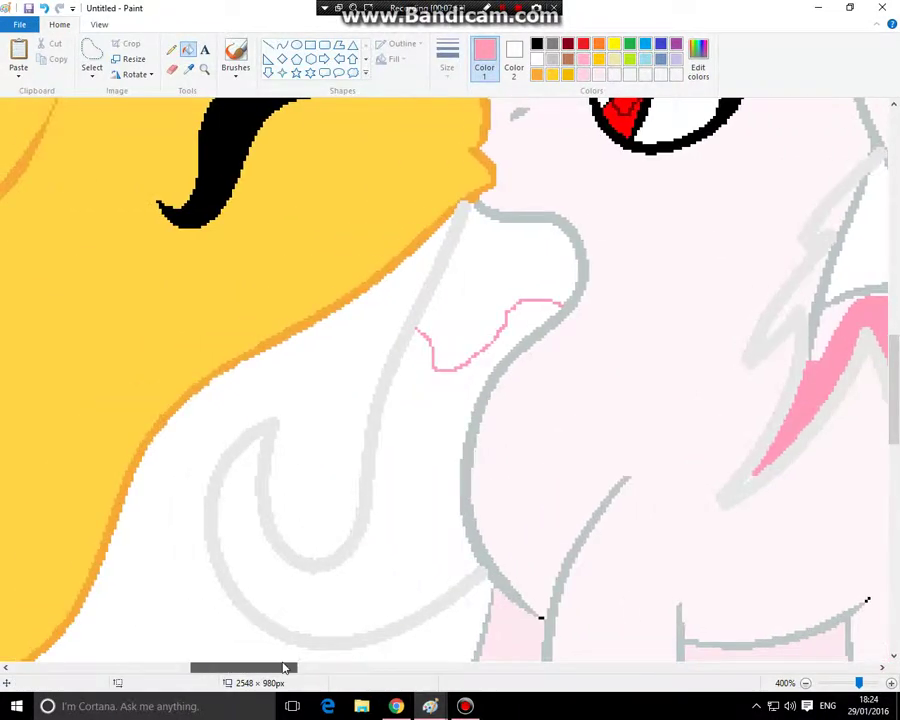
Sample the white highlight colour from the reference unicorn's mane
{"action": "left_click", "coordinate": [204, 68]}
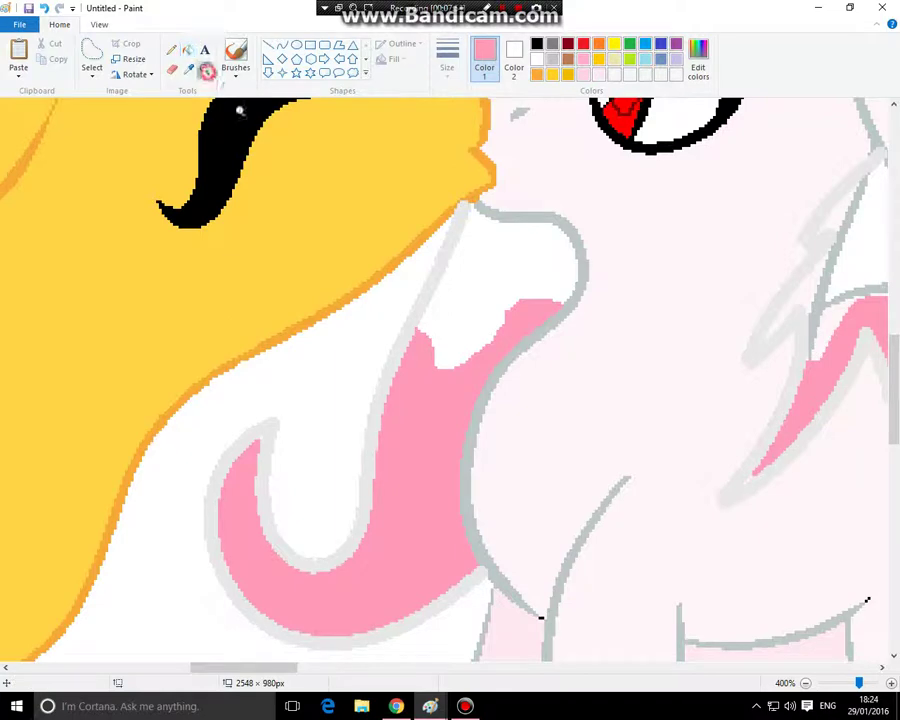
{"action": "right_click", "coordinate": [252, 150]}
{"action": "right_click", "coordinate": [424, 266]}
{"action": "right_click", "coordinate": [525, 287]}
{"action": "left_click", "coordinate": [525, 287]}
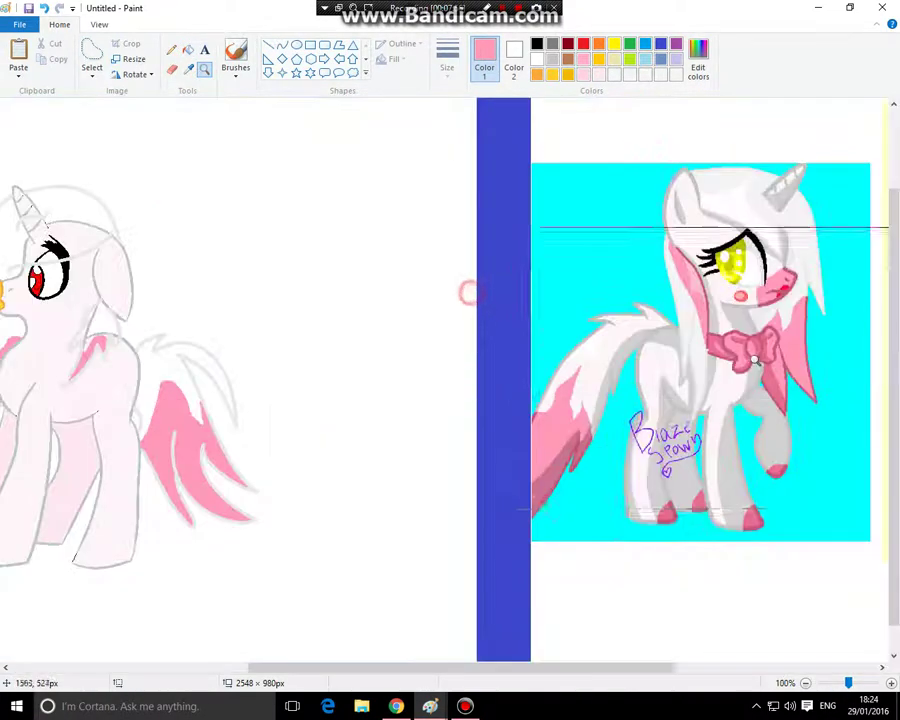
{"action": "left_click", "coordinate": [466, 290]}
{"action": "left_click", "coordinate": [522, 305]}
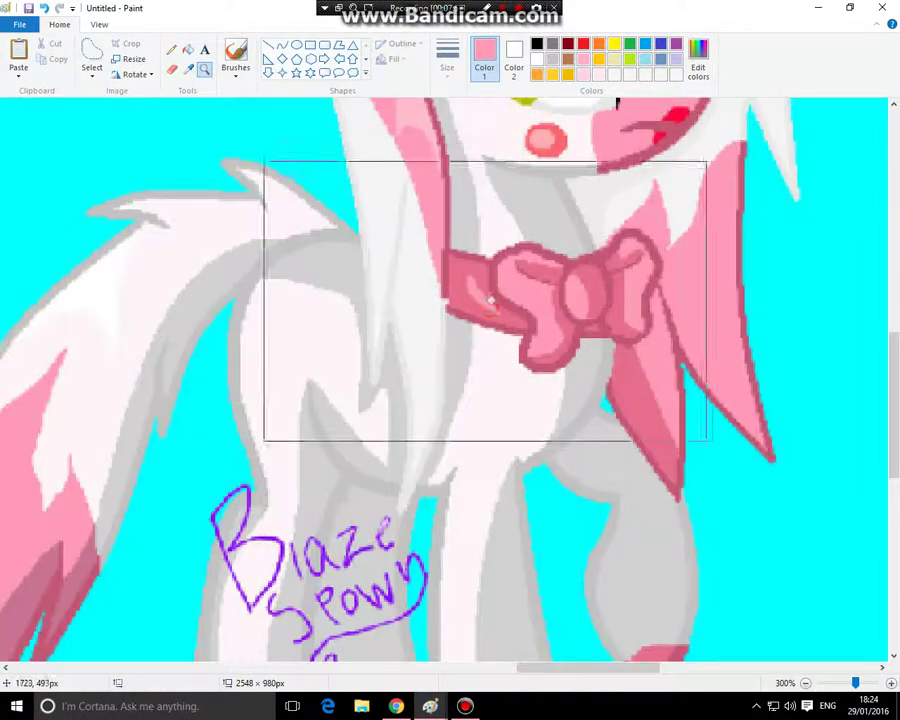
{"action": "left_click", "coordinate": [188, 68]}
{"action": "scroll", "coordinate": [400, 305], "scroll_direction": "up", "scroll_amount": 5}
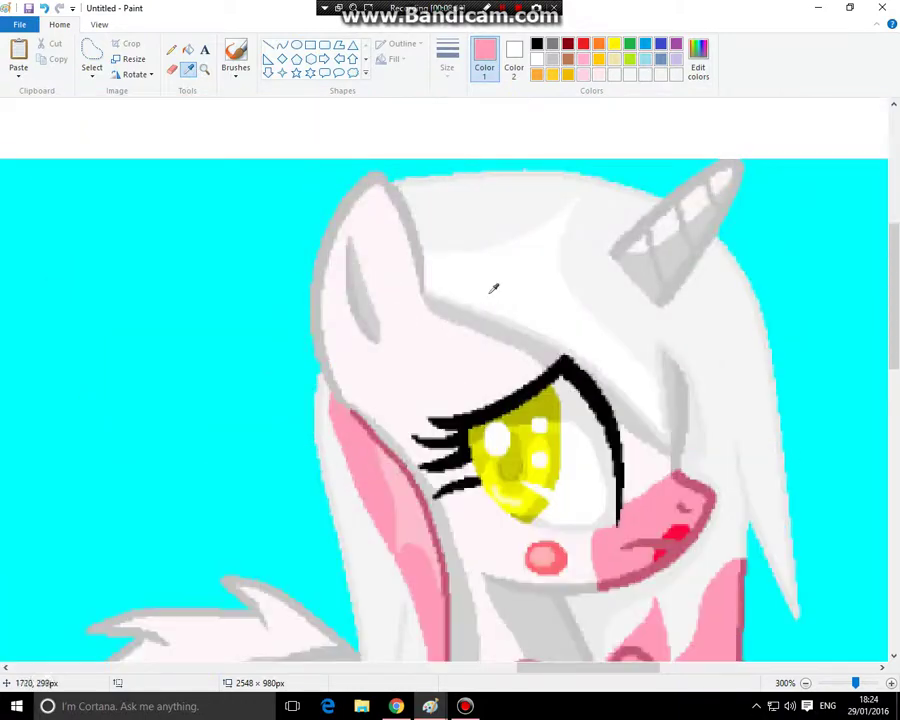
{"action": "left_click", "coordinate": [493, 288]}
Fill the fringe area white, covering the head outline, the horn's base and the upper eyelashes behind the hair
{"action": "left_click", "coordinate": [205, 72]}
{"action": "right_click", "coordinate": [201, 211]}
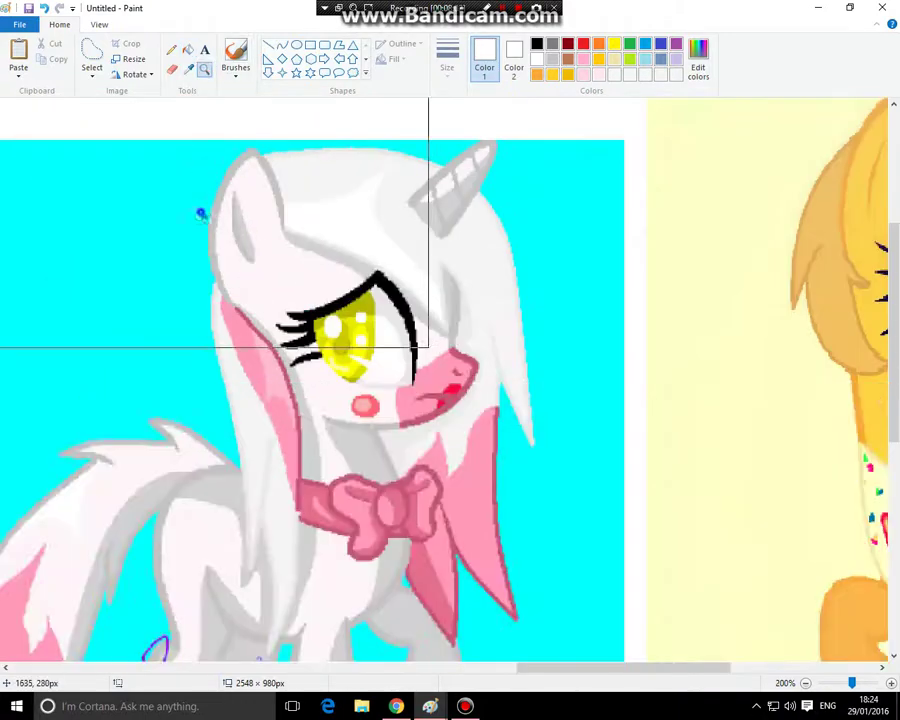
{"action": "right_click", "coordinate": [188, 226]}
{"action": "right_click", "coordinate": [184, 240]}
{"action": "left_click", "coordinate": [275, 275]}
{"action": "left_click", "coordinate": [382, 288]}
{"action": "left_click", "coordinate": [477, 320]}
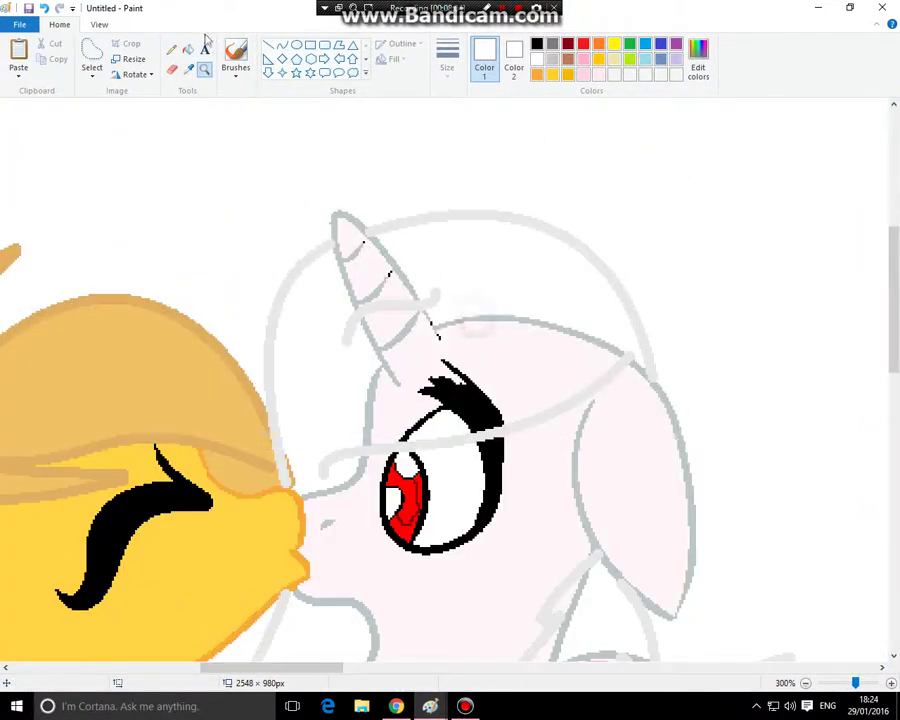
{"action": "left_click", "coordinate": [188, 50]}
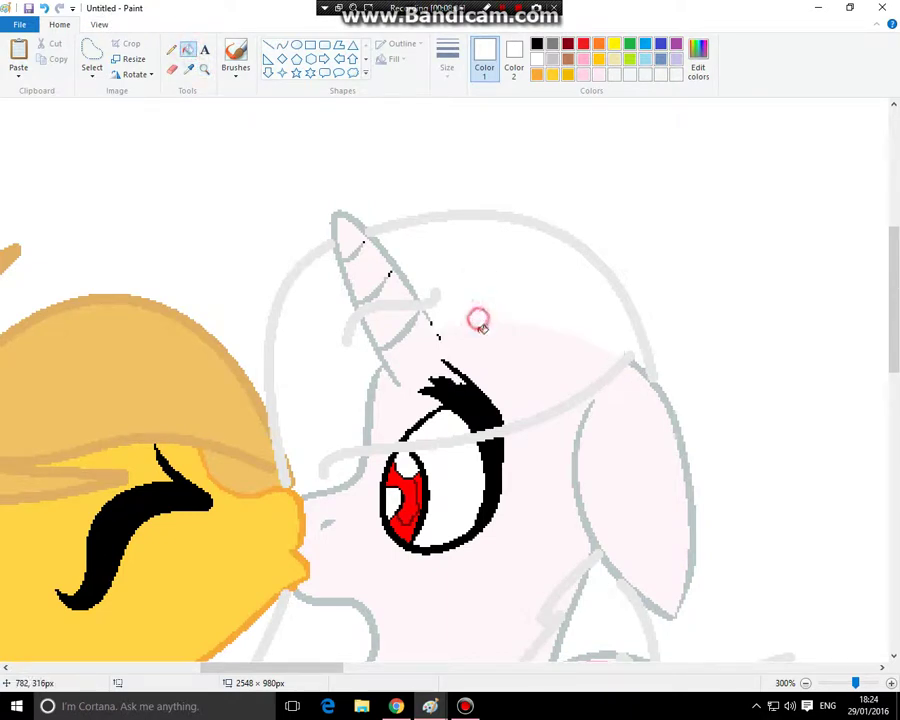
{"action": "left_click", "coordinate": [437, 333]}
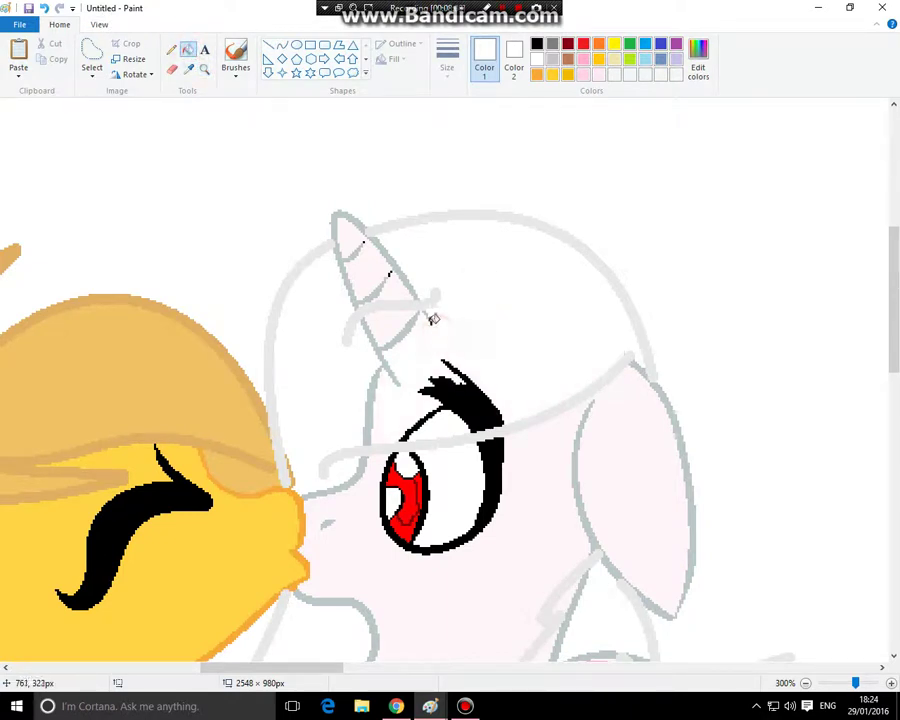
{"action": "left_click", "coordinate": [430, 319]}
{"action": "left_click", "coordinate": [405, 330]}
{"action": "left_click", "coordinate": [466, 386]}
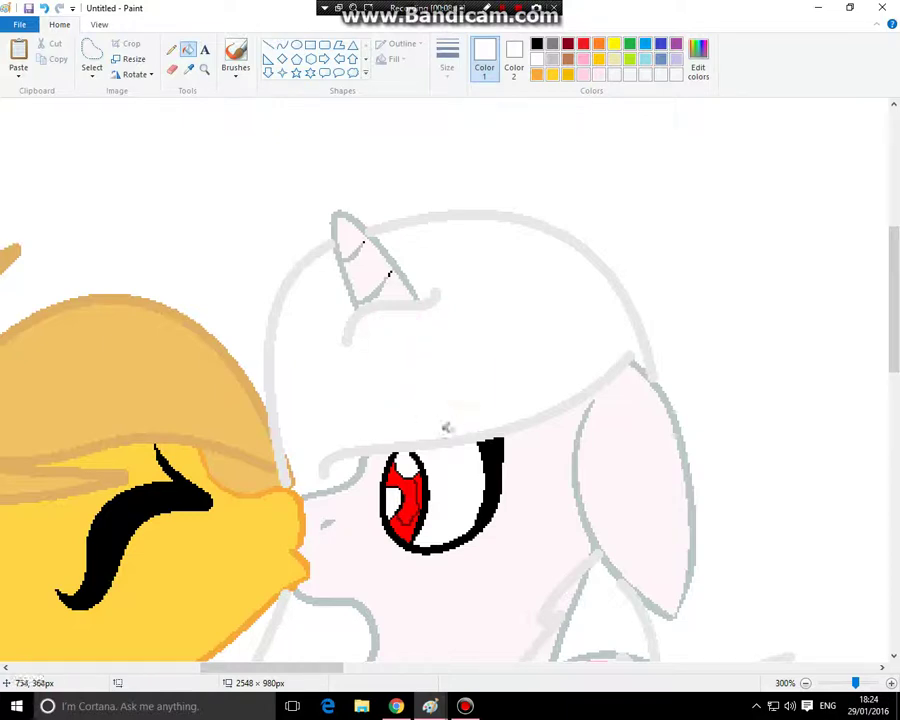
Fill the front lock's upper part, the neck tuft and the upper tail white, covering the body outlines inside the hair
{"action": "scroll", "coordinate": [342, 426], "scroll_direction": "down", "scroll_amount": 3}
{"action": "left_click", "coordinate": [315, 496]}
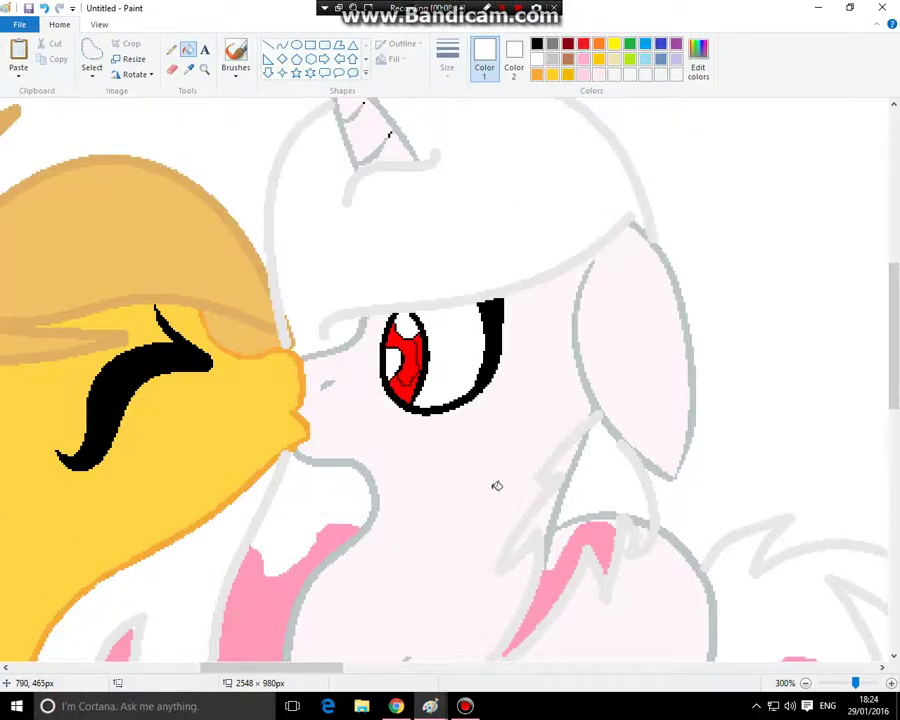
{"action": "left_click", "coordinate": [572, 455]}
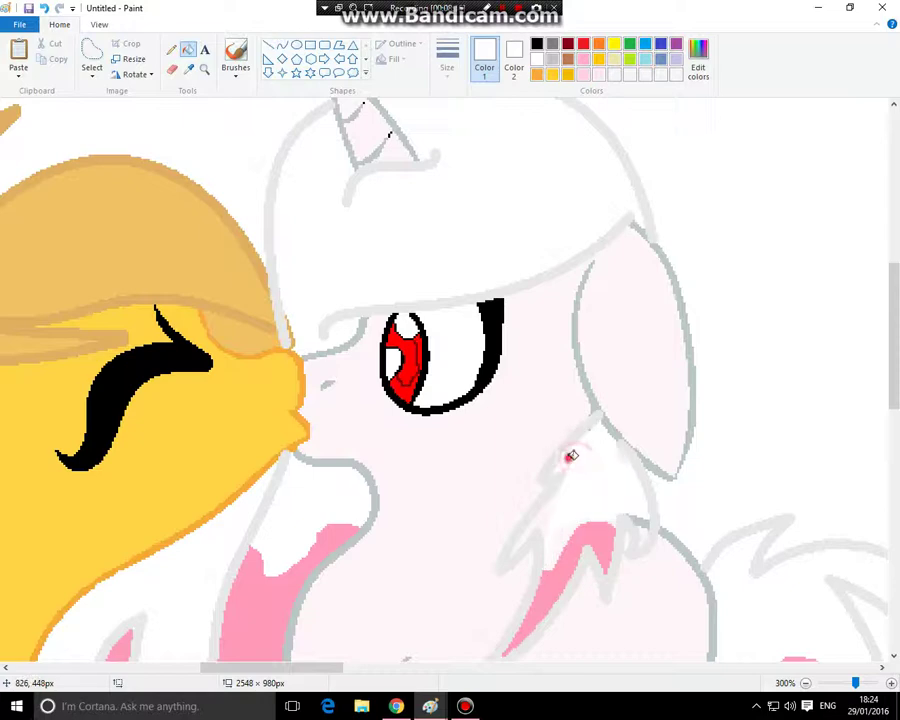
{"action": "left_click", "coordinate": [537, 517]}
{"action": "left_click", "coordinate": [640, 528]}
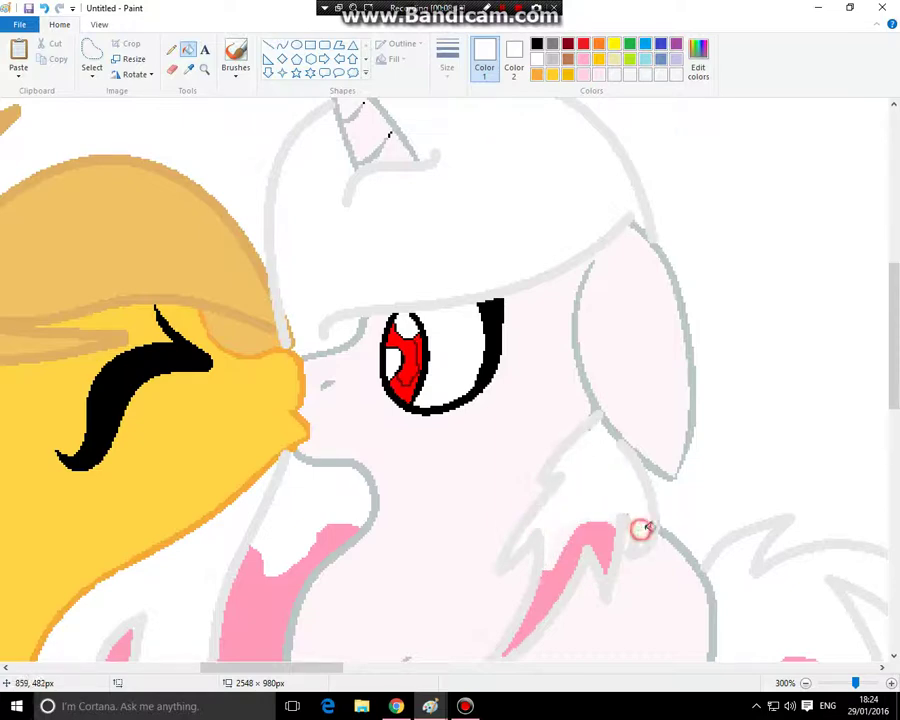
{"action": "left_click", "coordinate": [718, 572]}
{"action": "scroll", "coordinate": [717, 560], "scroll_direction": "down", "scroll_amount": 5}
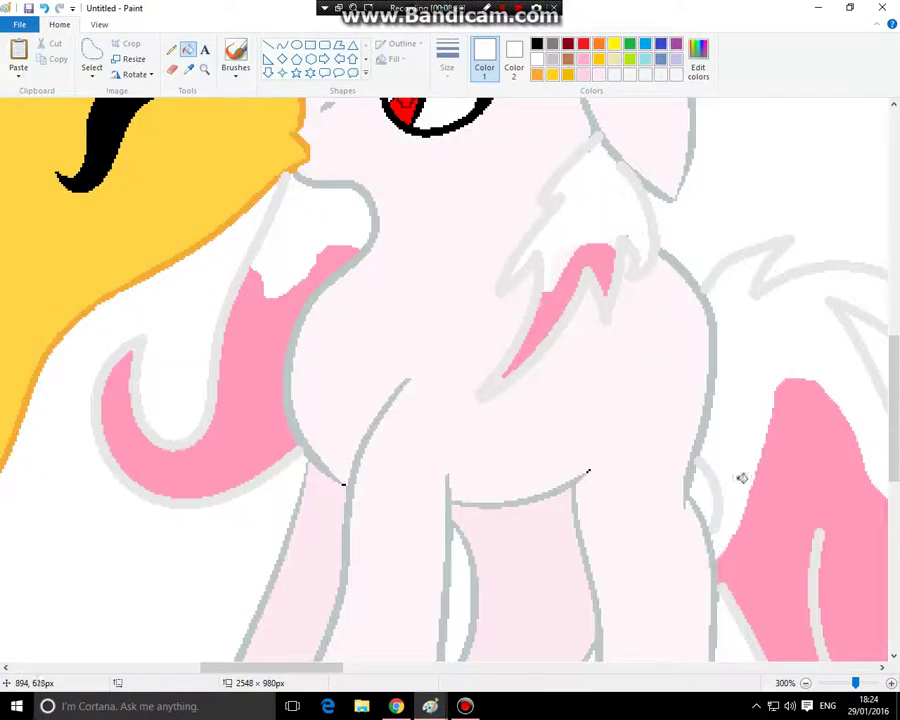
{"action": "left_click", "coordinate": [719, 444]}
Sample the dark pink outline colour from the reference unicorn's pink mane lock
{"action": "left_click", "coordinate": [204, 68]}
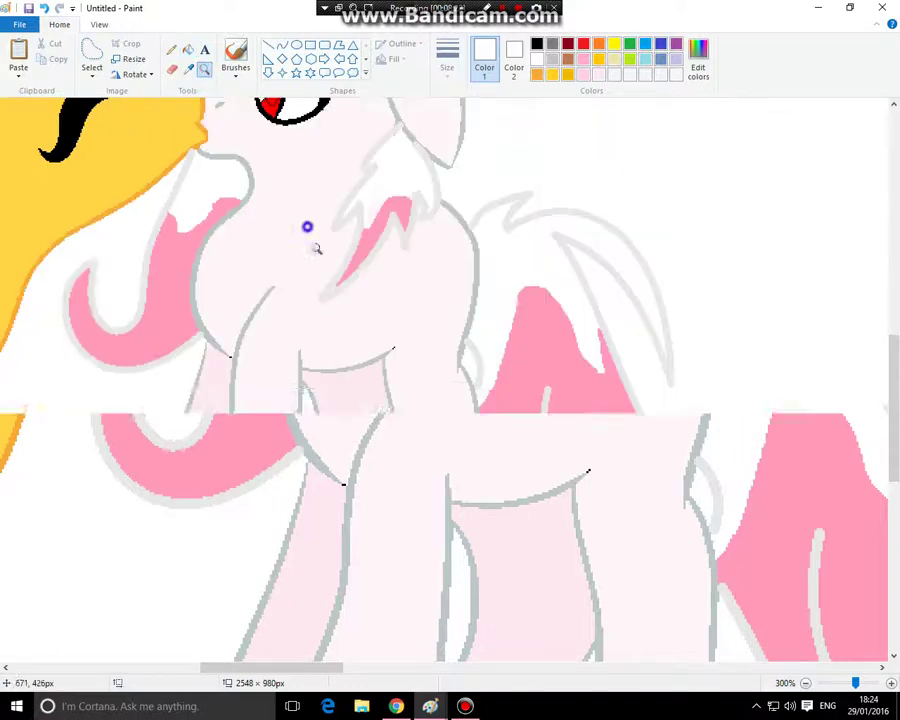
{"action": "right_click", "coordinate": [310, 235]}
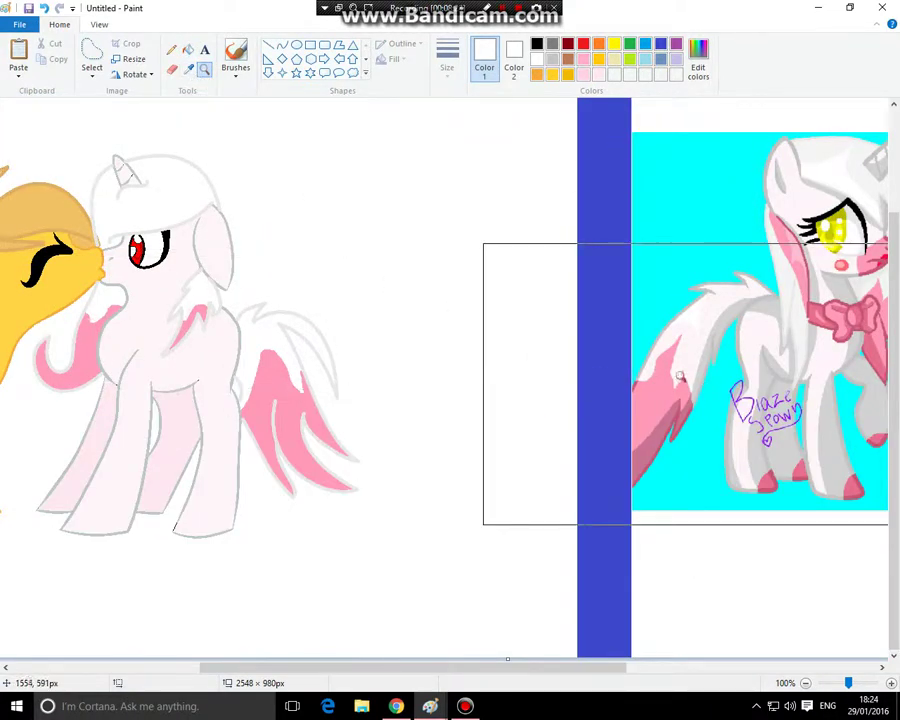
{"action": "left_click", "coordinate": [653, 301]}
{"action": "left_click", "coordinate": [643, 393]}
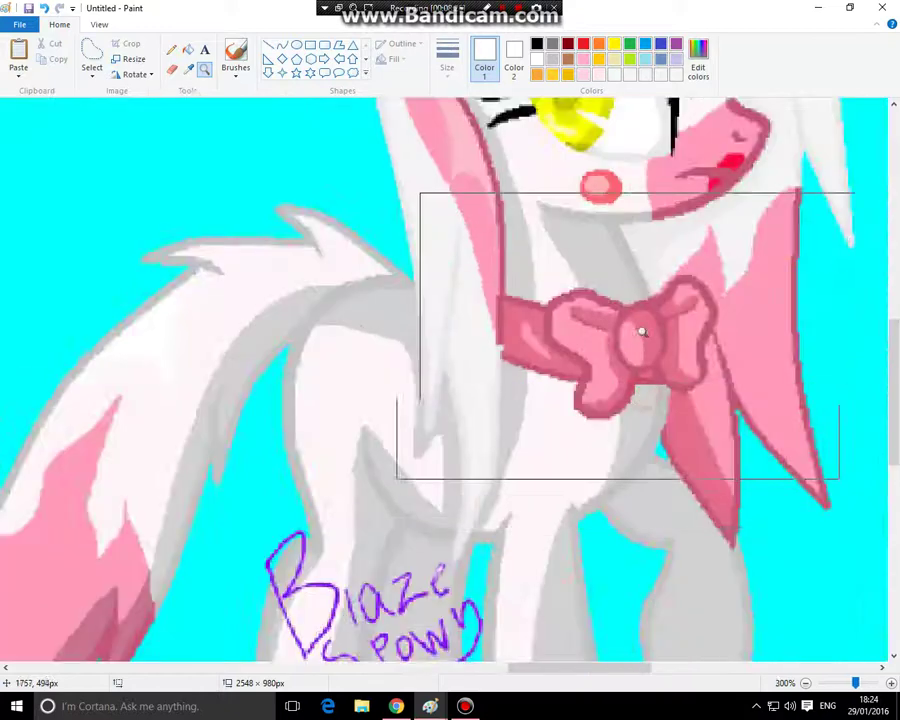
{"action": "left_click", "coordinate": [188, 68]}
{"action": "scroll", "coordinate": [448, 240], "scroll_direction": "up", "scroll_amount": 5}
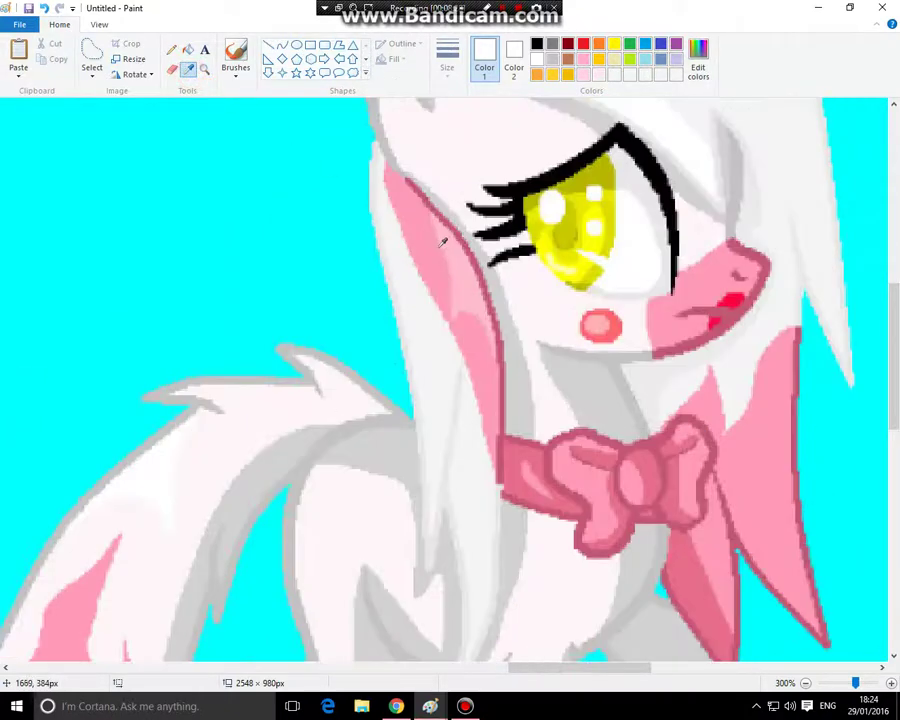
{"action": "scroll", "coordinate": [580, 266], "scroll_direction": "down", "scroll_amount": 5}
{"action": "left_click", "coordinate": [797, 362]}
{"action": "left_click", "coordinate": [205, 69]}
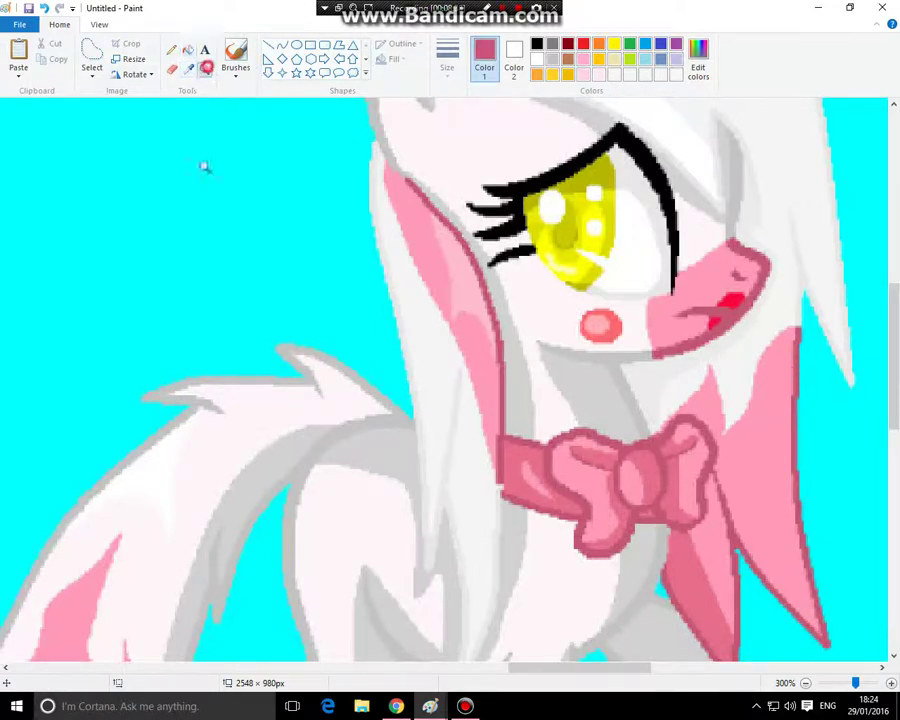
{"action": "right_click", "coordinate": [192, 250]}
{"action": "right_click", "coordinate": [190, 257]}
{"action": "right_click", "coordinate": [190, 257]}
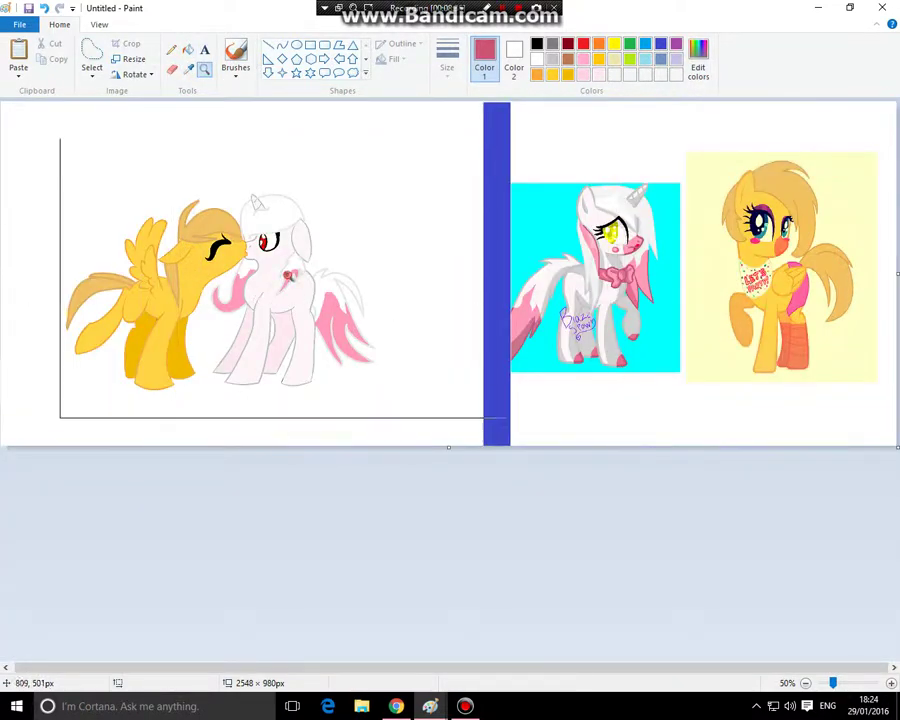
{"action": "left_click", "coordinate": [284, 276]}
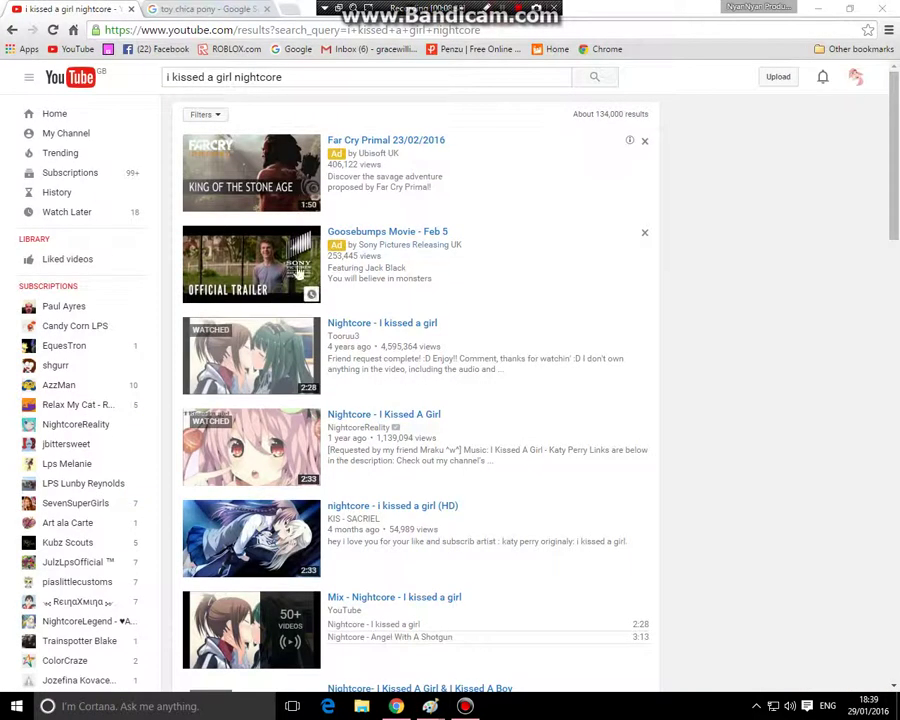
Start the "Nightcore - I kissed a girl" video and switch to Paint to view the Toy Chica and Mangle drawing up close
{"action": "left_click", "coordinate": [246, 337]}
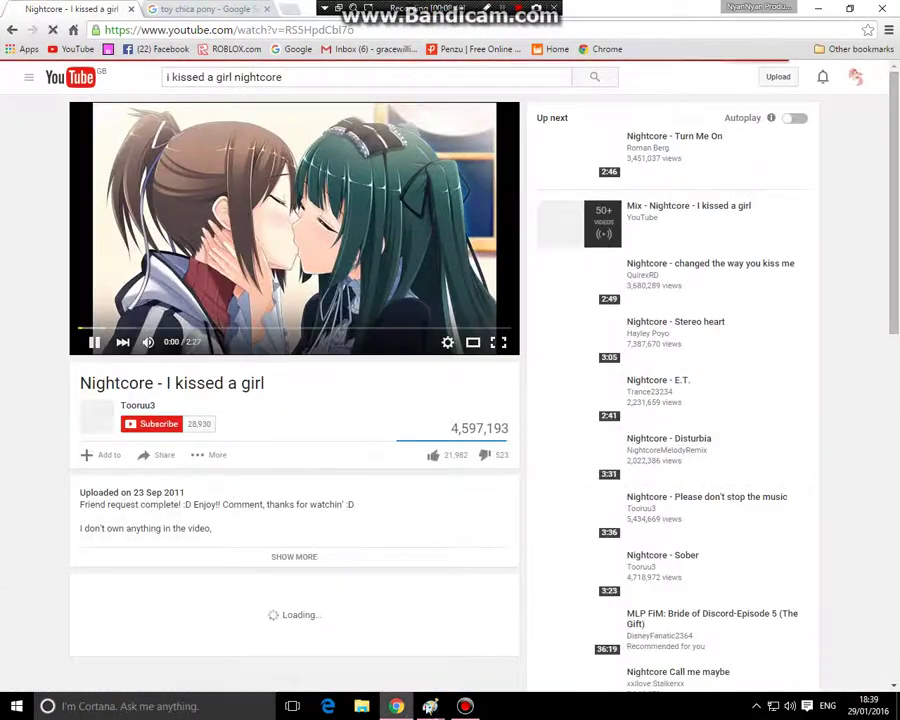
{"action": "mouse_move", "coordinate": [436, 706]}
{"action": "left_click", "coordinate": [458, 666]}
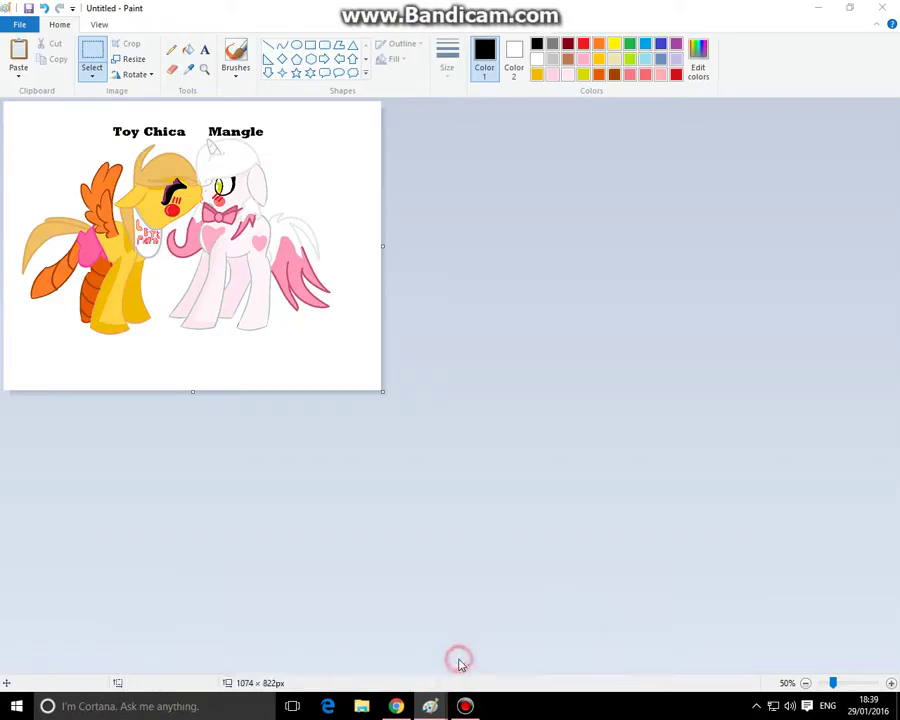
{"action": "left_click", "coordinate": [205, 69]}
{"action": "left_click", "coordinate": [131, 218]}
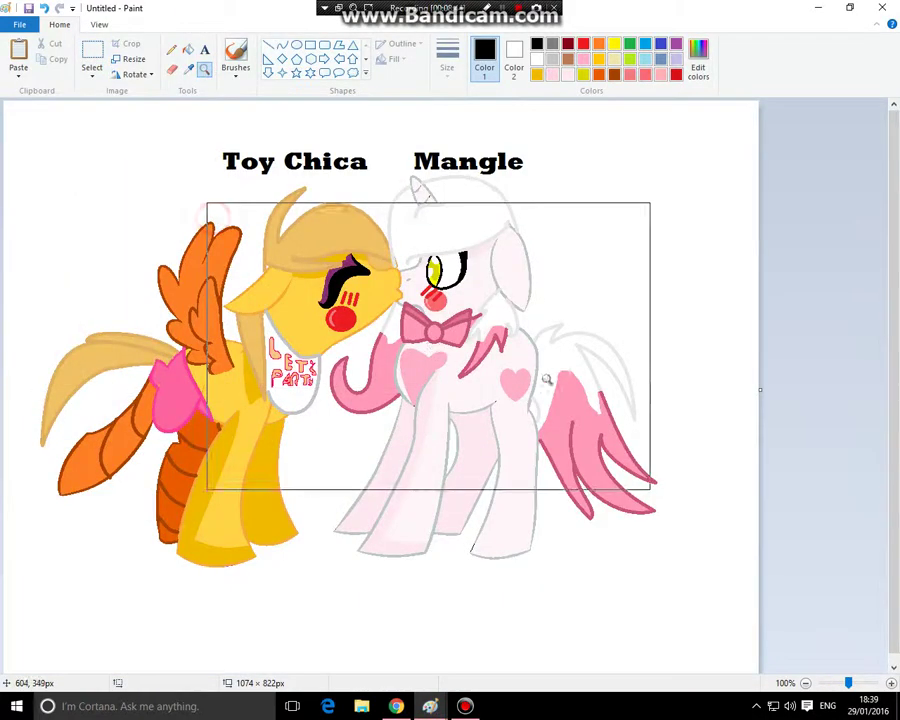